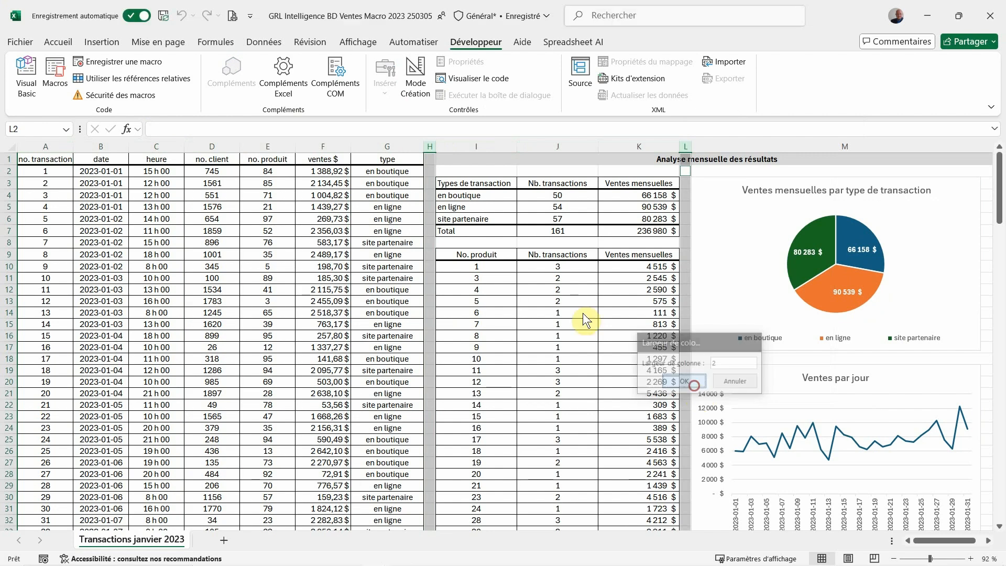
Check the column width setting of columns I to K, keeping it as it is
{"action": "left_click_drag", "start_coordinate": [460, 146], "coordinate": [608, 147]}
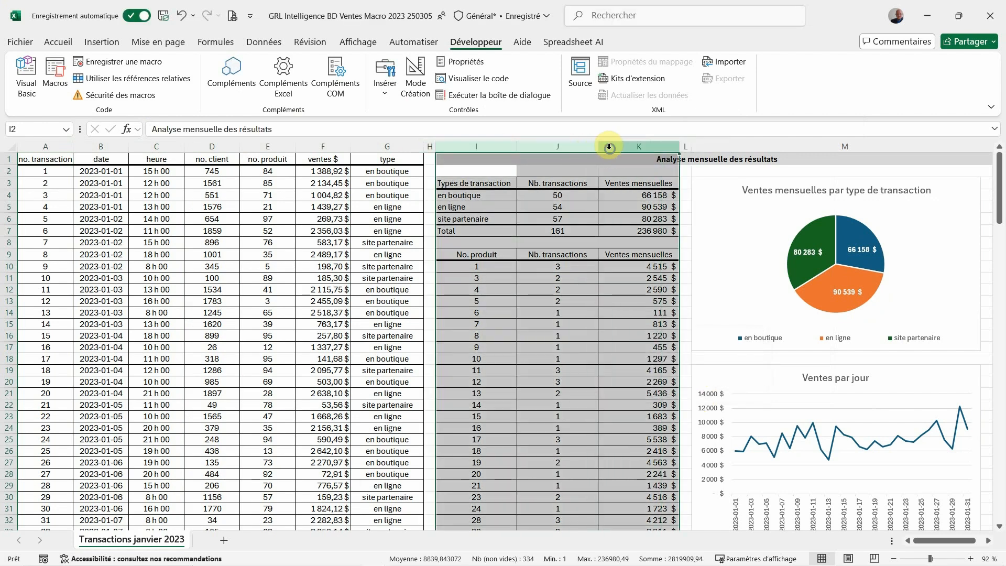
{"action": "right_click", "coordinate": [611, 149]}
{"action": "left_click", "coordinate": [639, 358]}
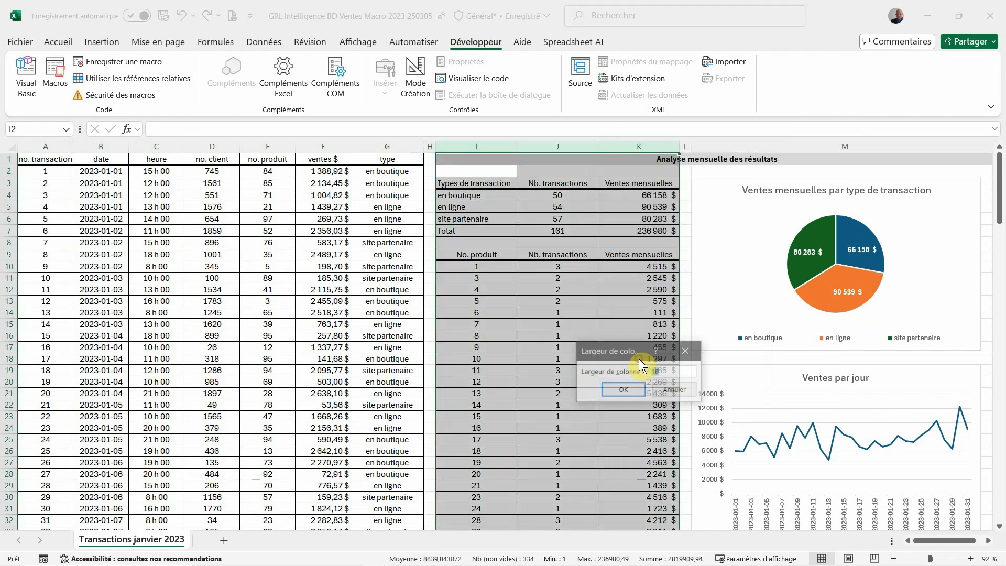
{"action": "left_click", "coordinate": [623, 389]}
Check the column width setting of column M, which holds the charts, without changing it
{"action": "left_click", "coordinate": [756, 143]}
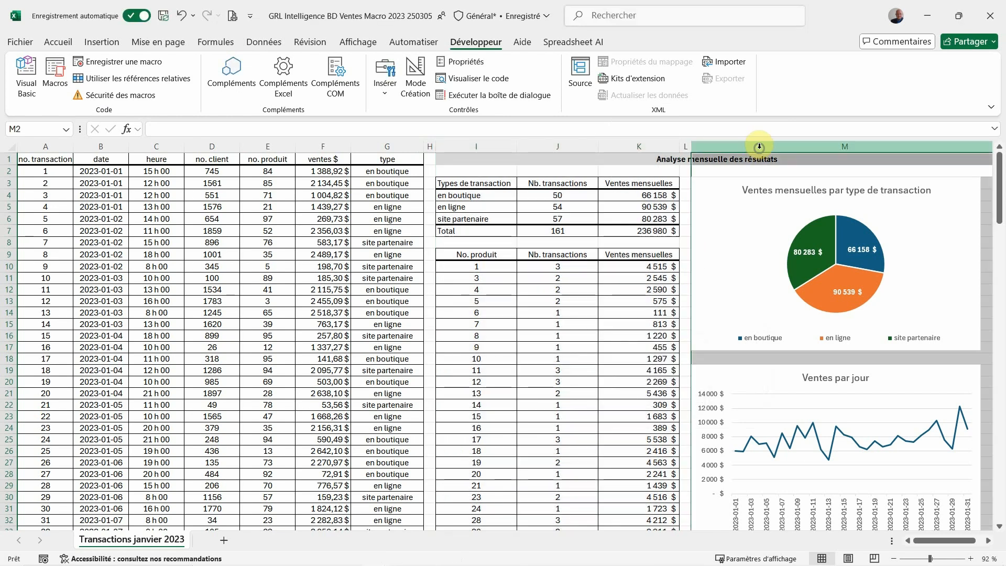
{"action": "right_click", "coordinate": [759, 144]}
{"action": "left_click", "coordinate": [769, 357]}
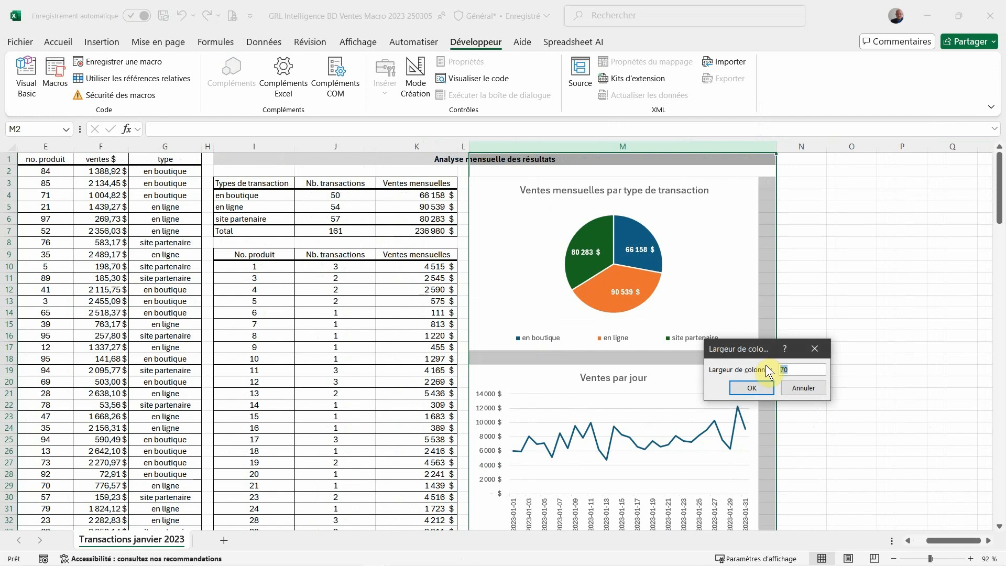
{"action": "left_click", "coordinate": [758, 387]}
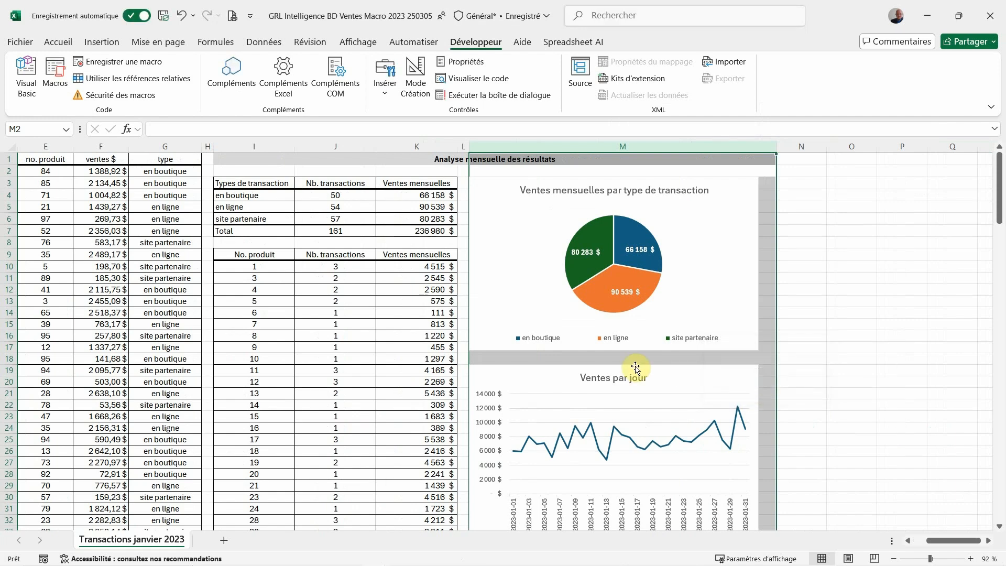
Review the analysis title in row 1 and the transaction type table in I3:K7, including its list of types
{"action": "key", "text": "ctrl+Home"}
{"action": "left_click", "coordinate": [632, 157]}
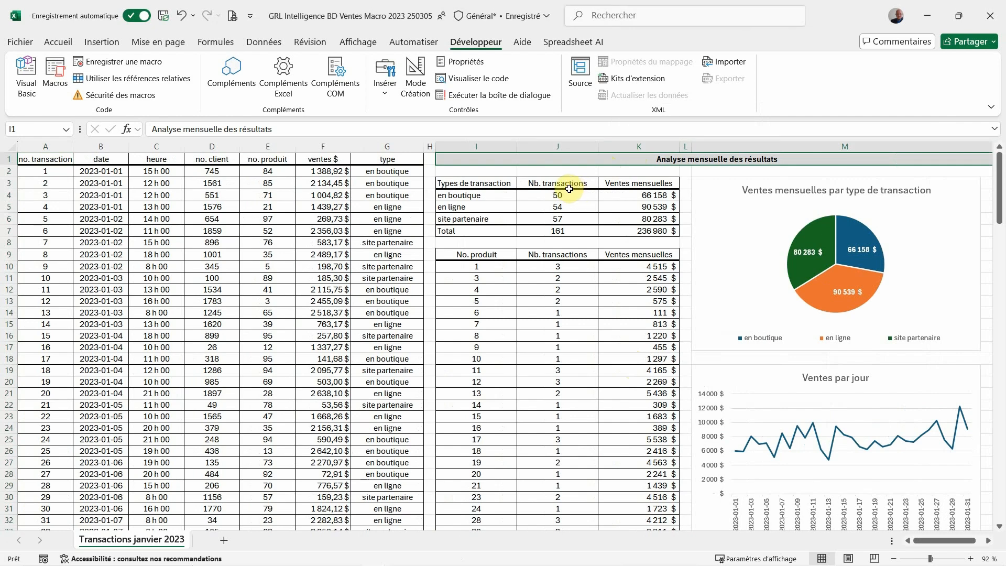
{"action": "left_click_drag", "start_coordinate": [493, 182], "coordinate": [606, 230]}
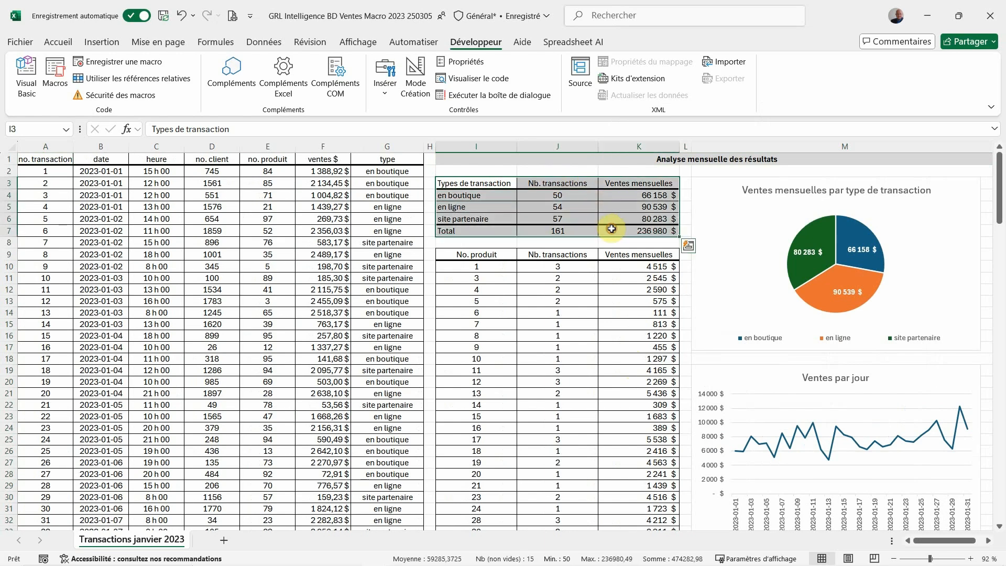
{"action": "left_click", "coordinate": [457, 182]}
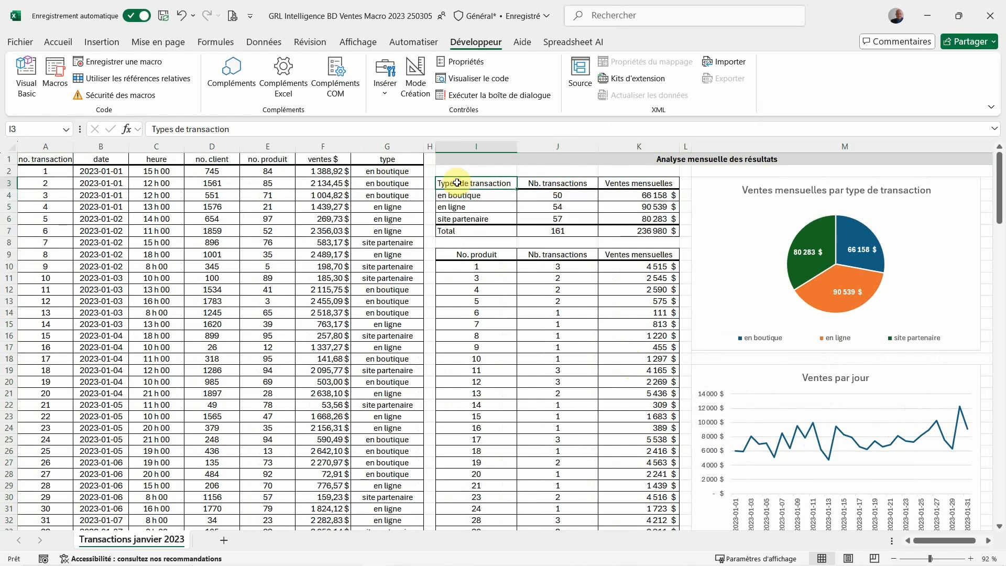
{"action": "left_click_drag", "start_coordinate": [457, 183], "coordinate": [464, 215]}
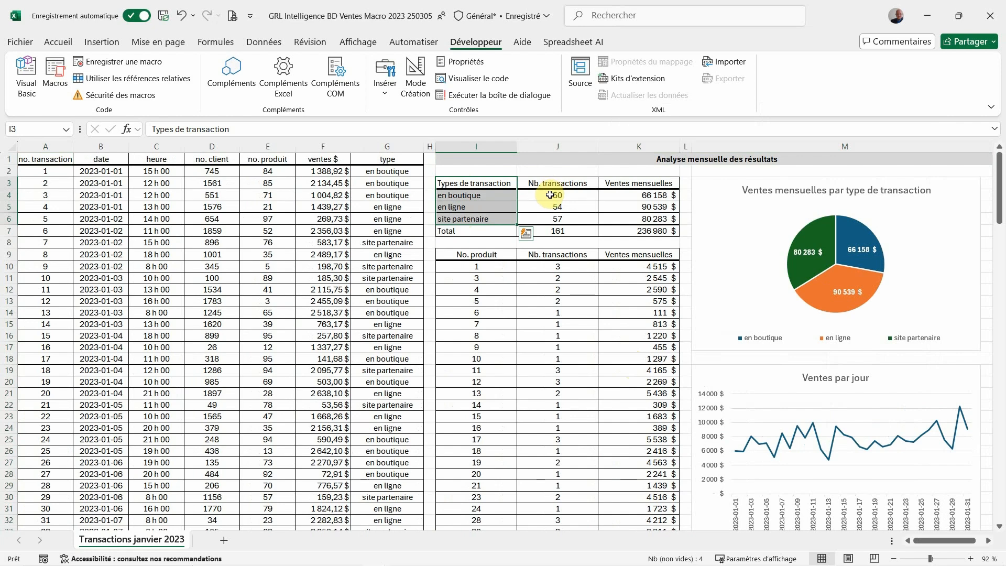
Inspect the transaction count in J4 and the monthly sales in K4 for the "en boutique" type
{"action": "left_click", "coordinate": [544, 194]}
{"action": "left_click_drag", "start_coordinate": [544, 195], "coordinate": [495, 196]}
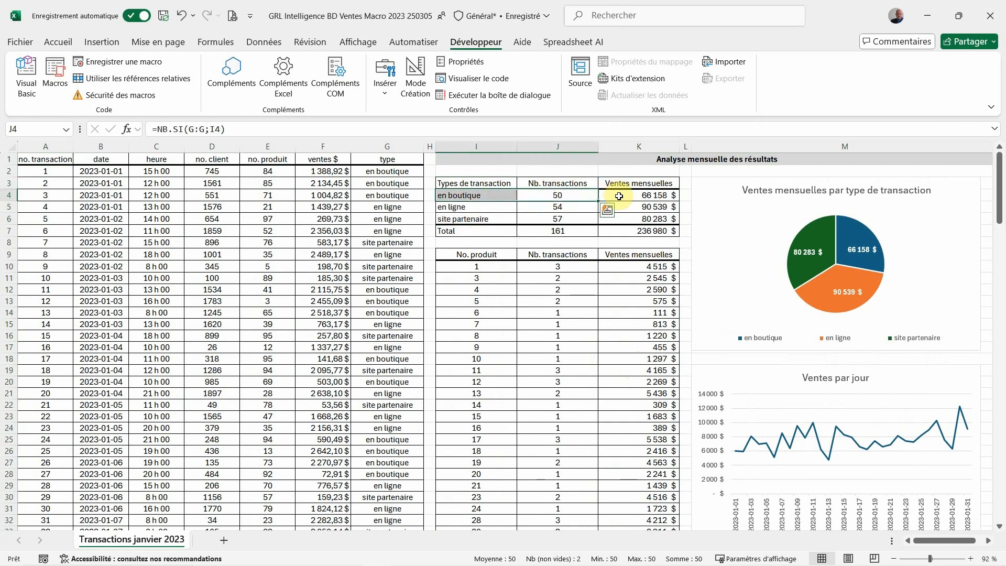
{"action": "left_click_drag", "start_coordinate": [619, 196], "coordinate": [503, 193]}
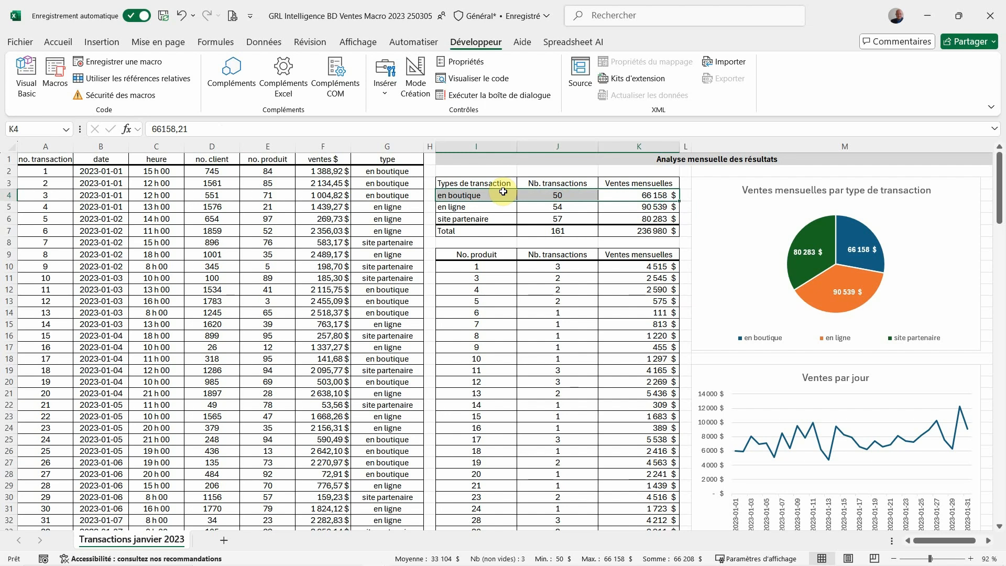
Examine the header row, the three type rows and the Total row of the transaction type table
{"action": "left_click_drag", "start_coordinate": [491, 194], "coordinate": [601, 219]}
{"action": "left_click", "coordinate": [495, 179]}
{"action": "left_click_drag", "start_coordinate": [495, 179], "coordinate": [622, 180]}
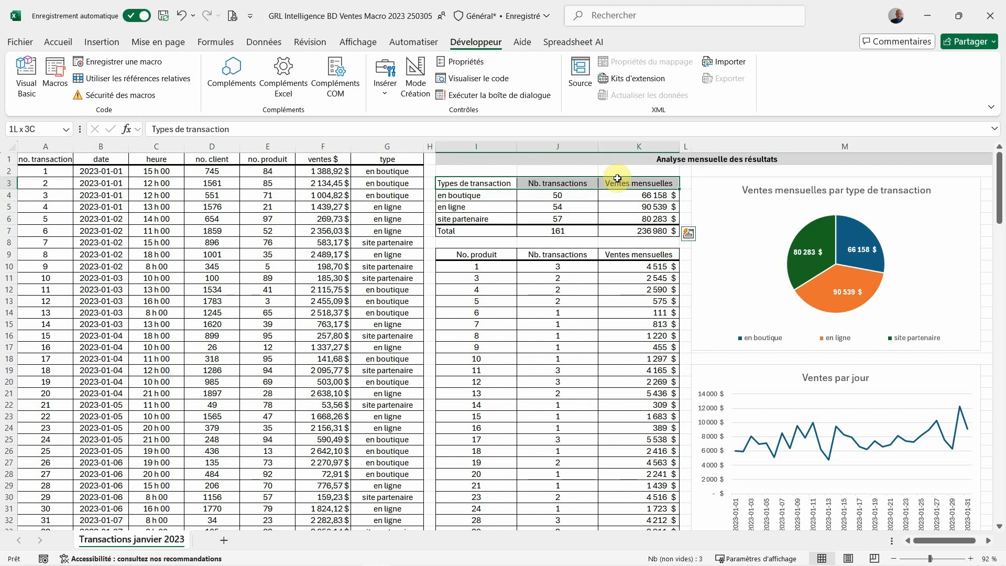
{"action": "left_click_drag", "start_coordinate": [489, 195], "coordinate": [607, 217]}
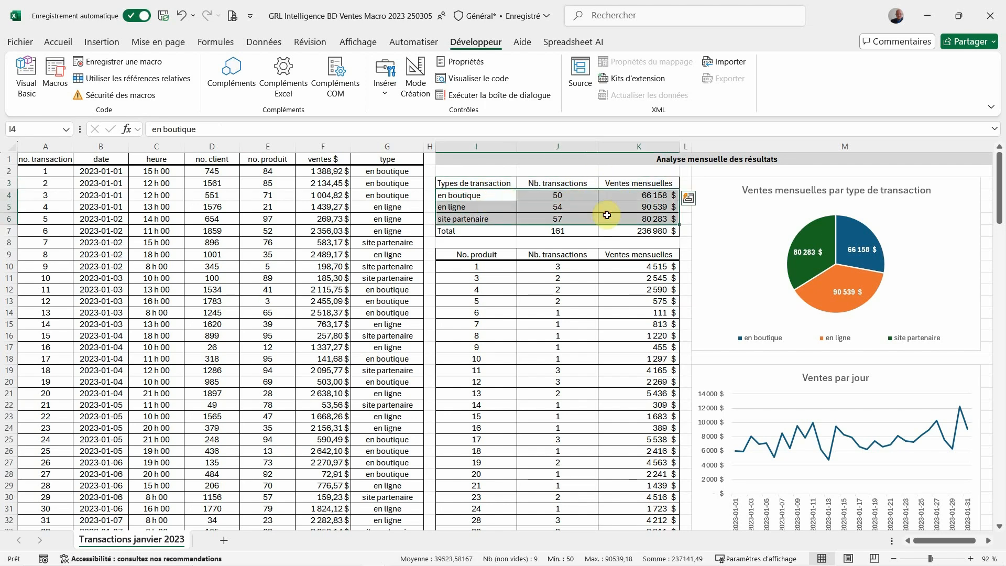
{"action": "left_click_drag", "start_coordinate": [449, 231], "coordinate": [598, 231]}
{"action": "left_click", "coordinate": [489, 246]}
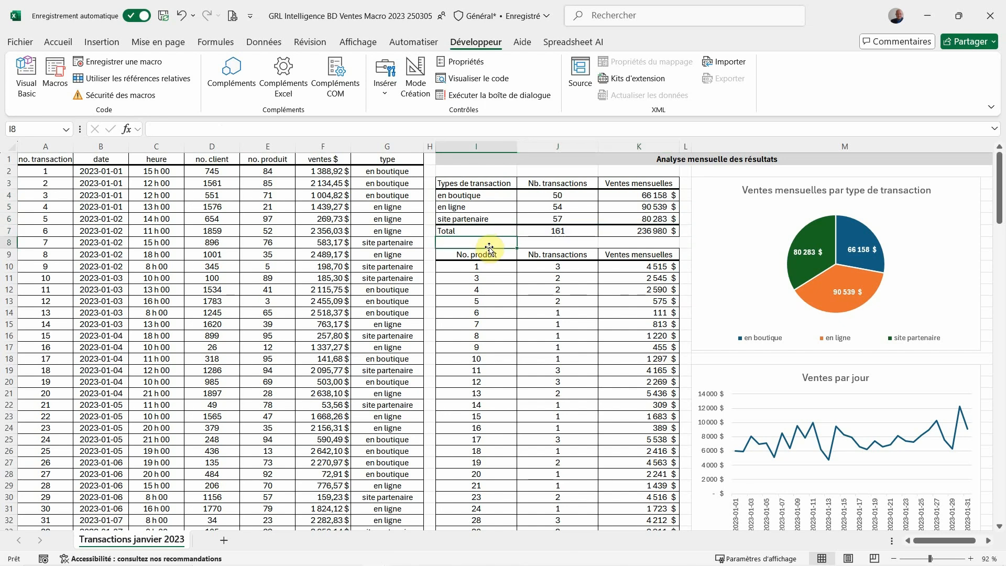
Examine the pie chart "Ventes mensuelles par type de transaction": its source data, title, legend and data labels
{"action": "left_click", "coordinate": [707, 188]}
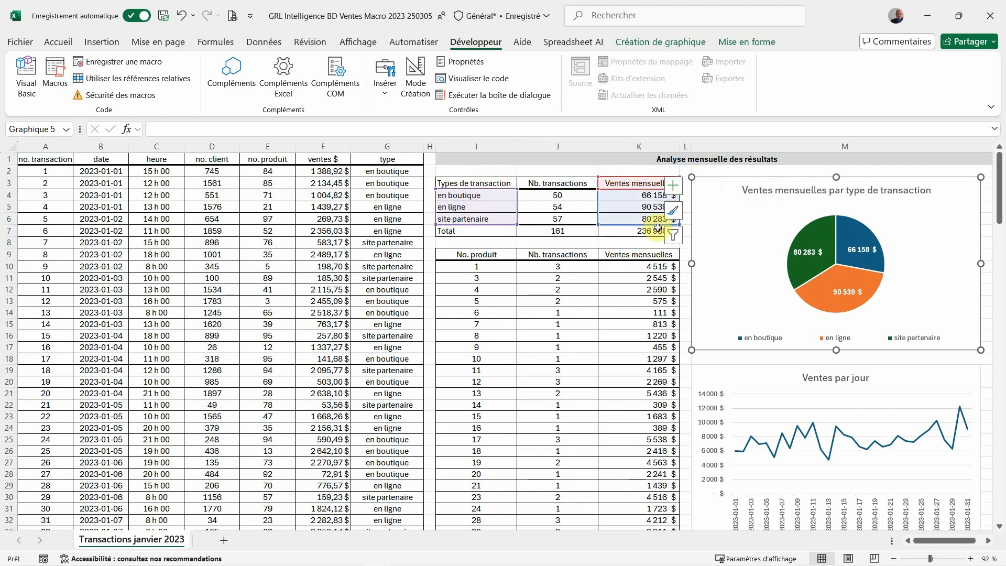
{"action": "left_click", "coordinate": [755, 193]}
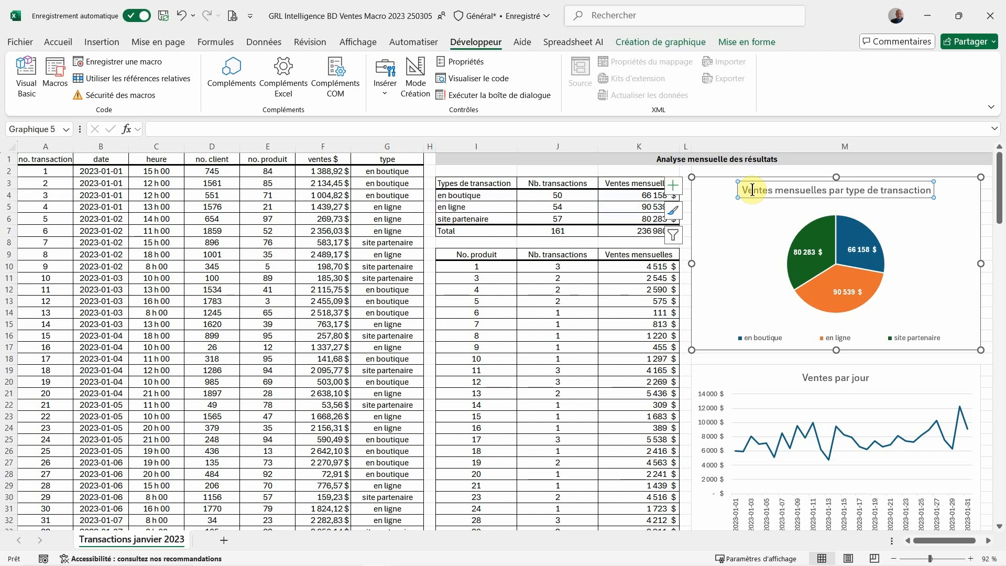
{"action": "left_click", "coordinate": [755, 192]}
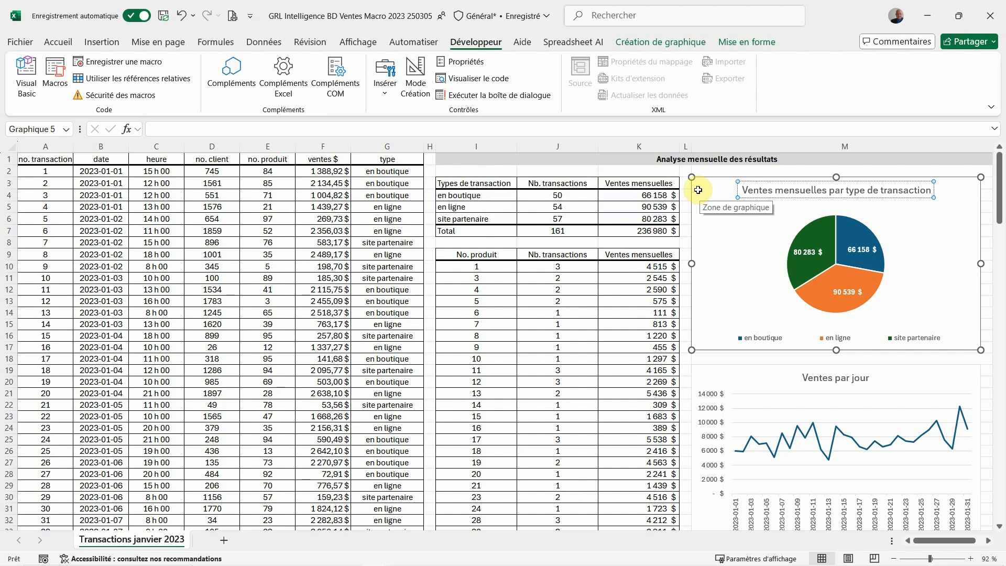
{"action": "left_click", "coordinate": [750, 339]}
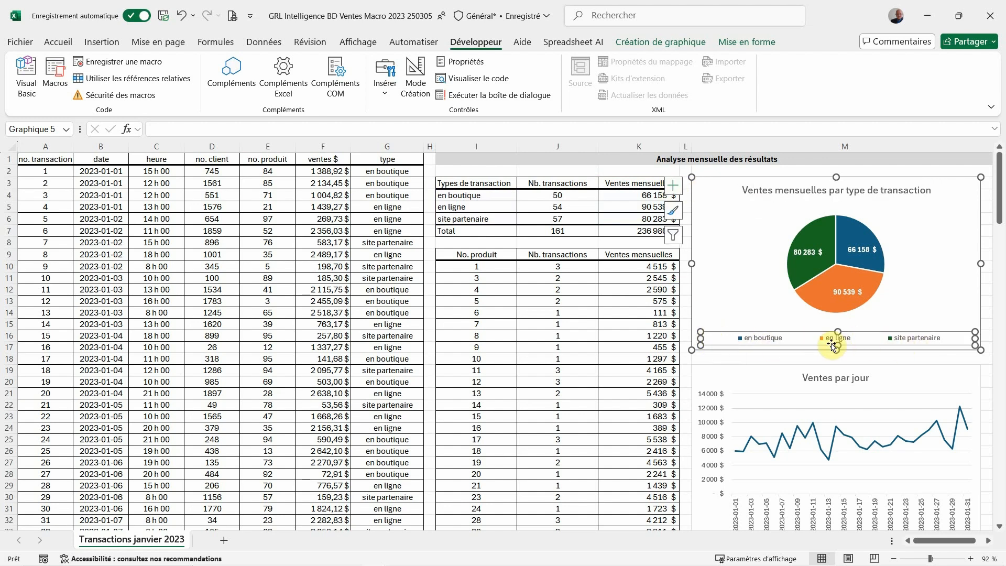
{"action": "left_click", "coordinate": [816, 256]}
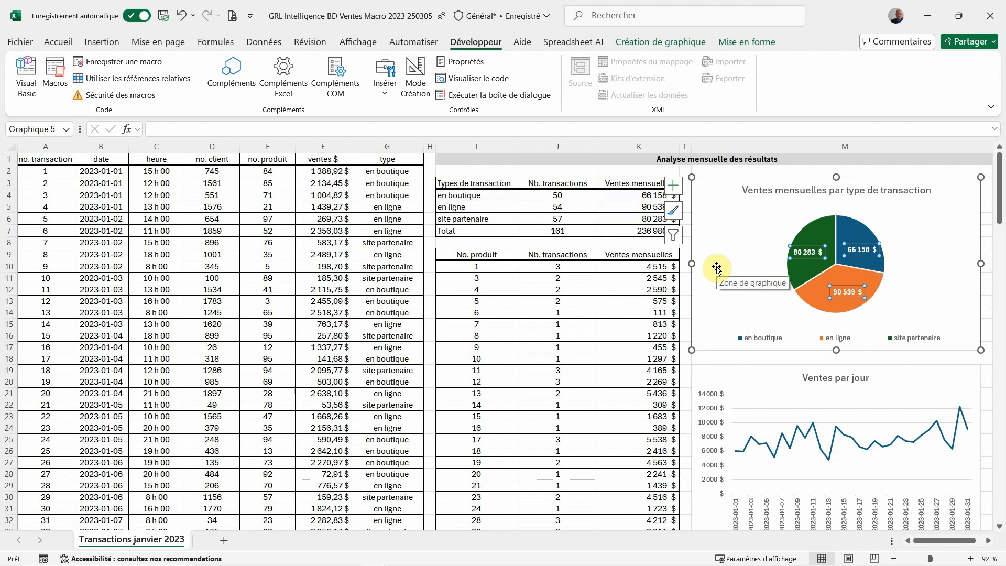
{"action": "key", "text": "Escape"}
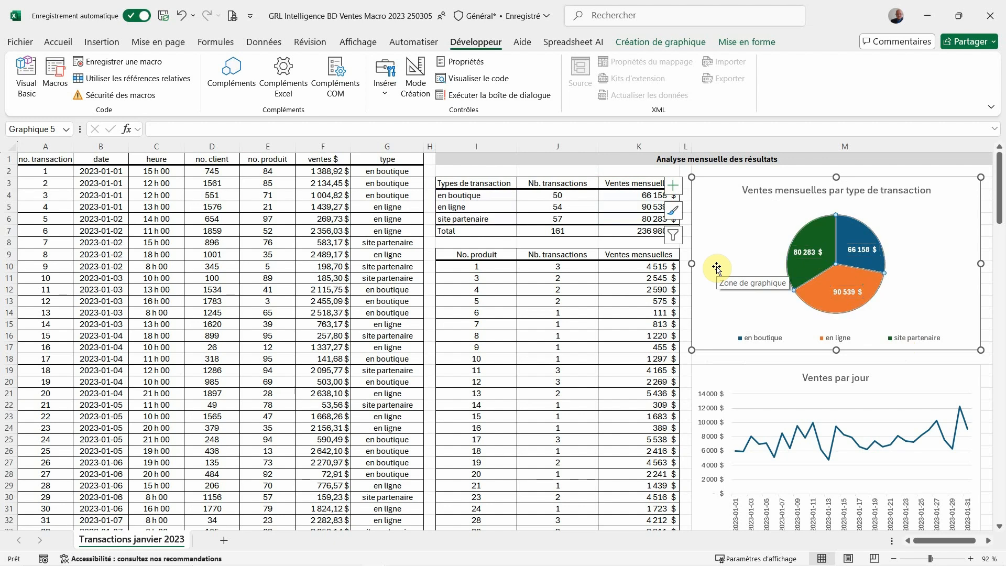
Examine the product table's headers in row 9, the values for product 1 and the product rows below
{"action": "left_click", "coordinate": [483, 255]}
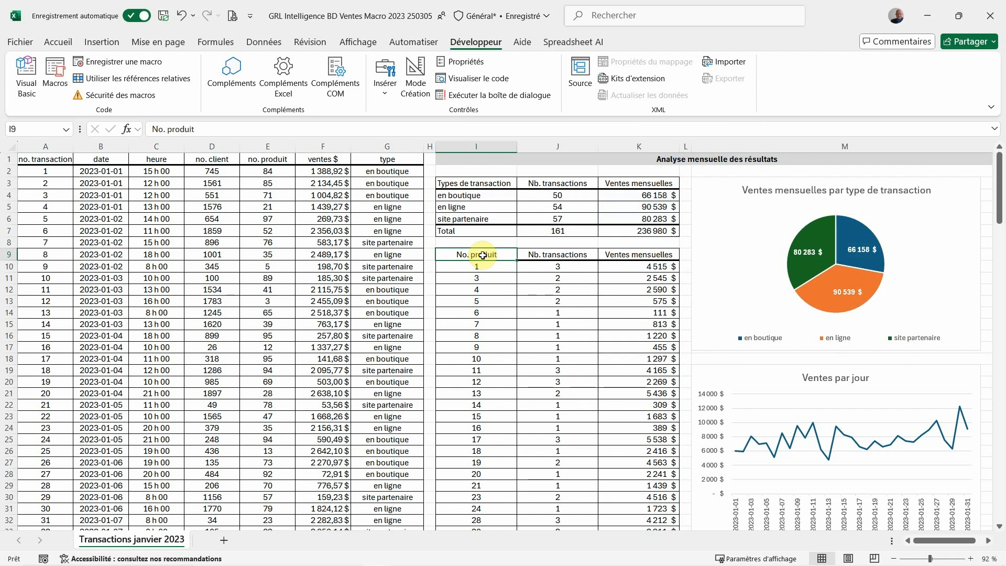
{"action": "left_click", "coordinate": [502, 267]}
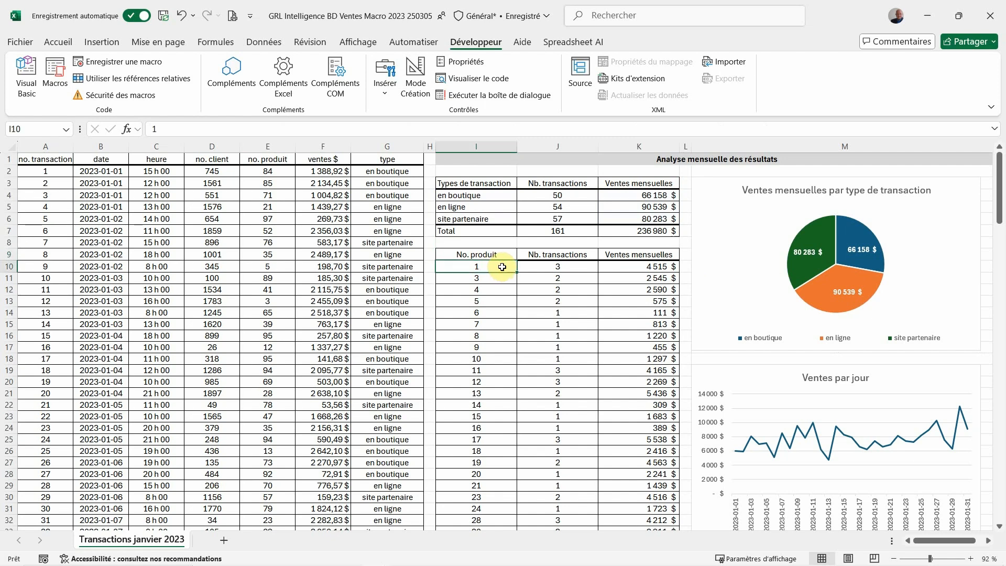
{"action": "left_click_drag", "start_coordinate": [502, 267], "coordinate": [524, 271]}
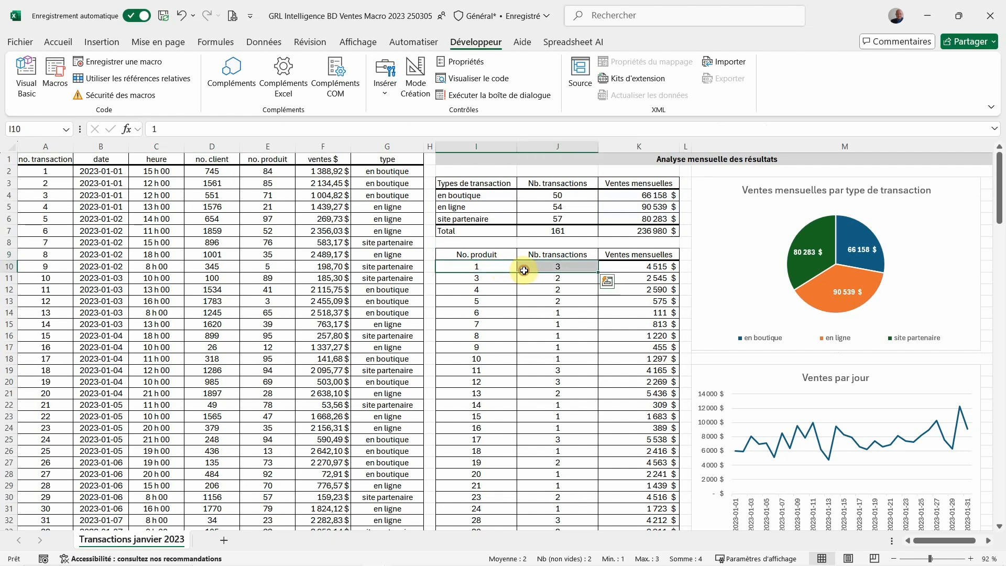
{"action": "left_click_drag", "start_coordinate": [615, 265], "coordinate": [500, 266]}
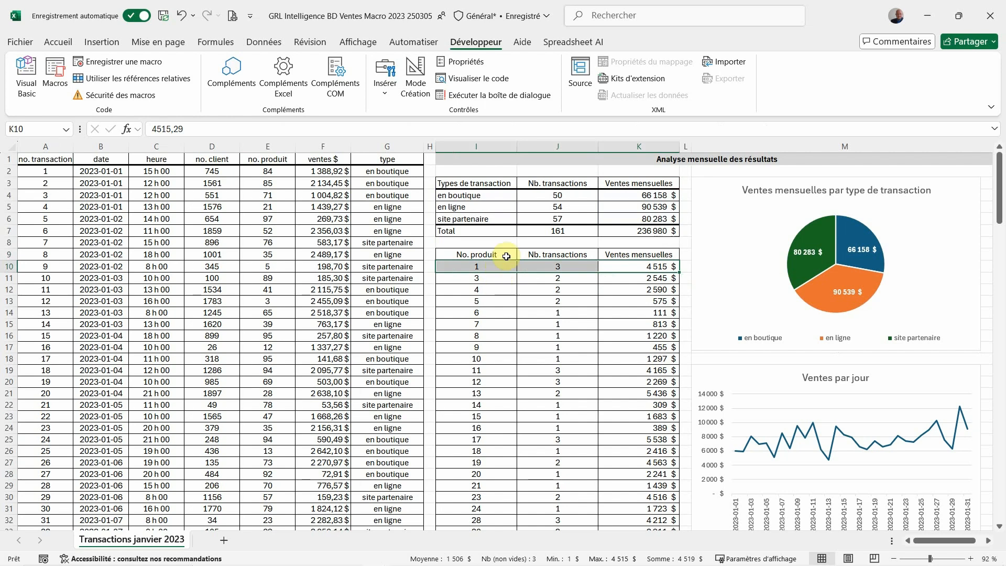
{"action": "left_click_drag", "start_coordinate": [501, 287], "coordinate": [613, 366]}
{"action": "left_click", "coordinate": [477, 254]}
{"action": "left_click_drag", "start_coordinate": [478, 254], "coordinate": [606, 254]}
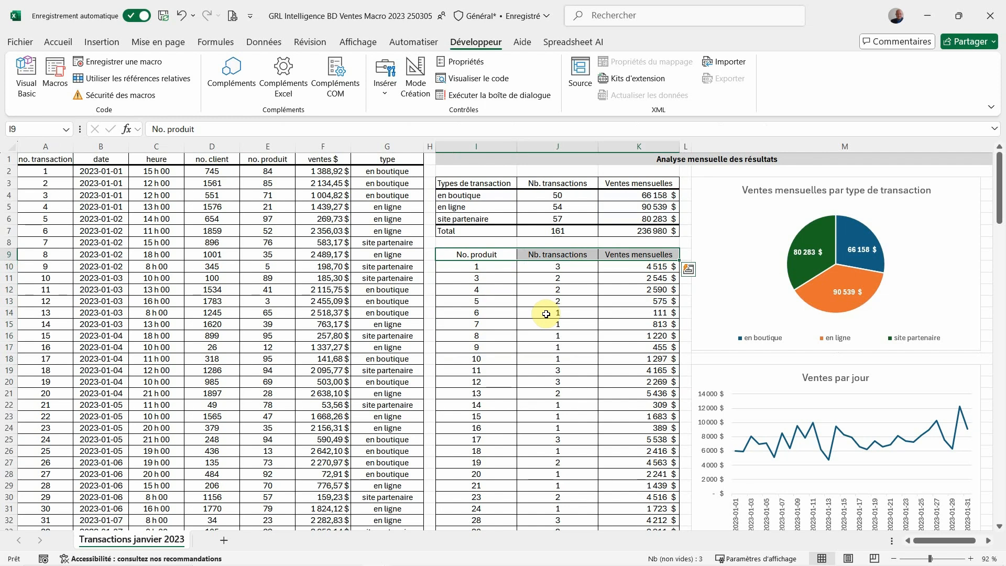
Examine the product table's columns, including the monthly sales in K10:K19 and the first two product rows
{"action": "left_click_drag", "start_coordinate": [494, 254], "coordinate": [537, 335]}
{"action": "left_click", "coordinate": [615, 251]}
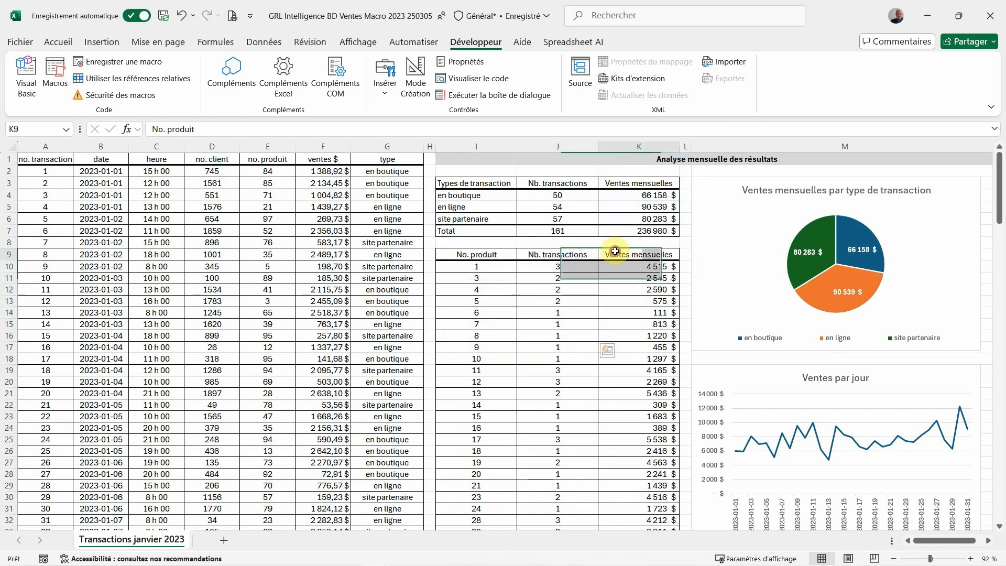
{"action": "left_click_drag", "start_coordinate": [615, 251], "coordinate": [497, 251]}
{"action": "left_click", "coordinate": [620, 267]}
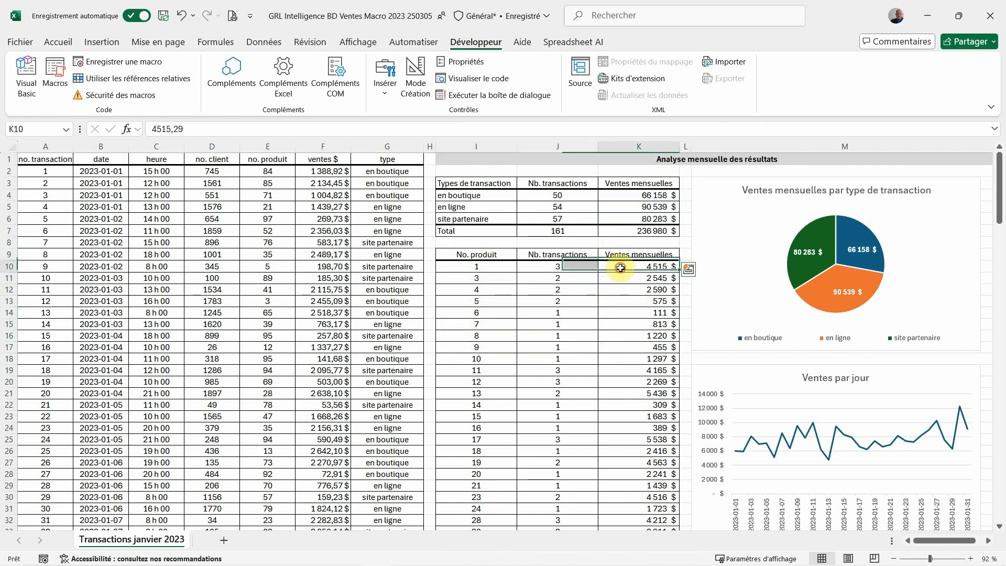
{"action": "left_click_drag", "start_coordinate": [620, 268], "coordinate": [605, 373]}
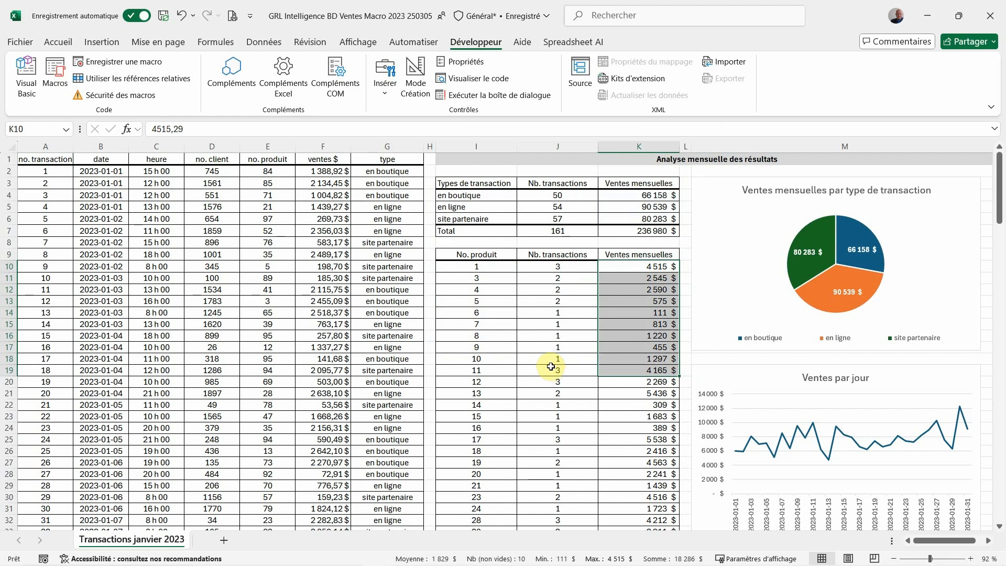
{"action": "left_click_drag", "start_coordinate": [502, 267], "coordinate": [618, 279]}
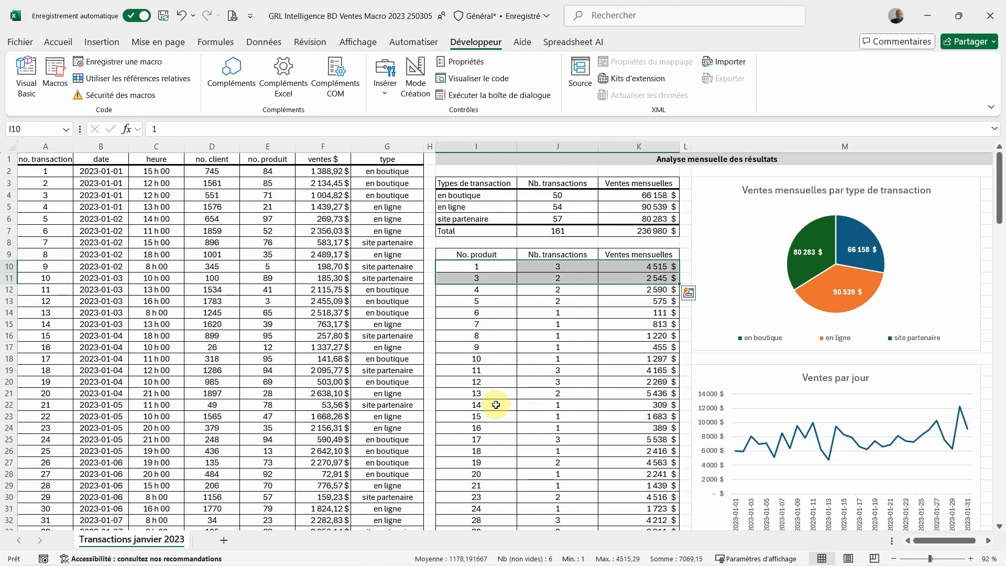
Review the transaction dates in column B and the product rows 29 and 30 of the analysis
{"action": "left_click", "coordinate": [107, 141]}
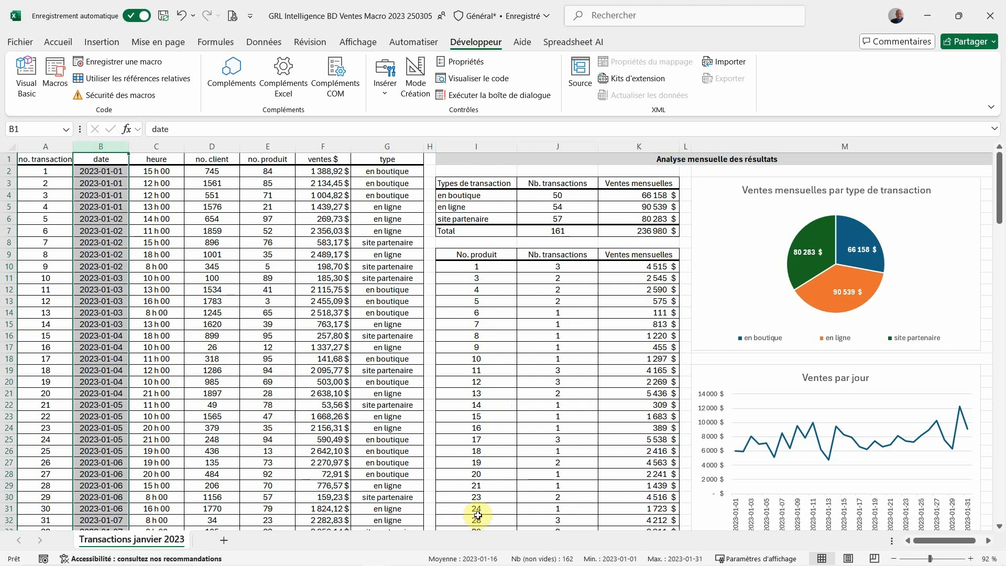
{"action": "left_click", "coordinate": [497, 486]}
{"action": "left_click_drag", "start_coordinate": [496, 486], "coordinate": [626, 498]}
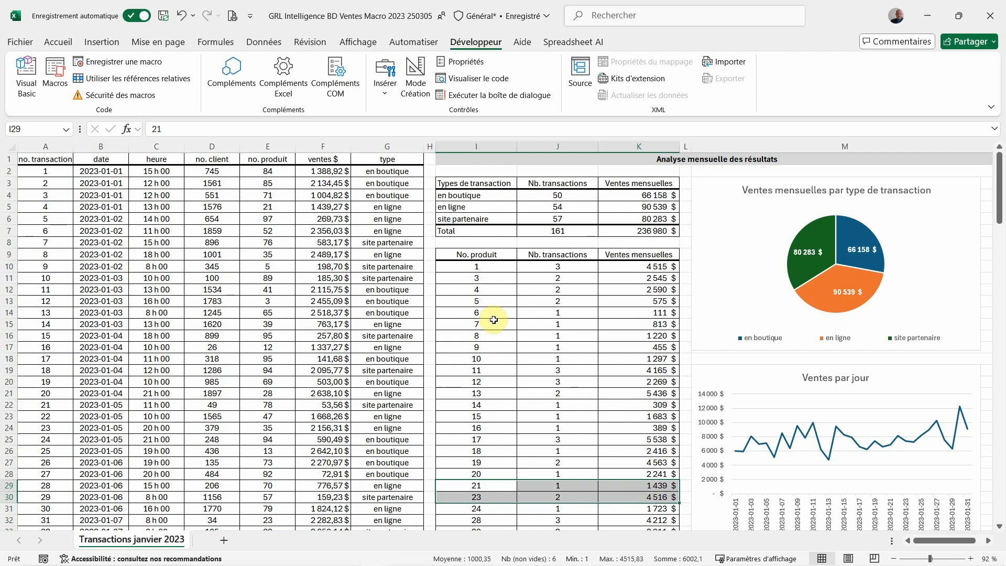
Compare the product table with the transaction type table, including the row labels in their first columns
{"action": "left_click_drag", "start_coordinate": [493, 252], "coordinate": [628, 369]}
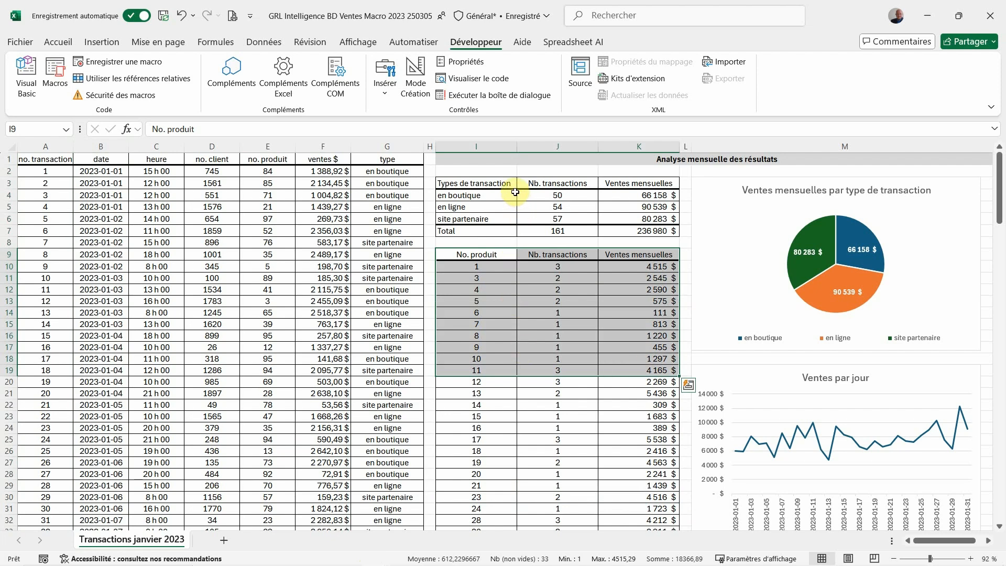
{"action": "left_click_drag", "start_coordinate": [505, 184], "coordinate": [636, 226]}
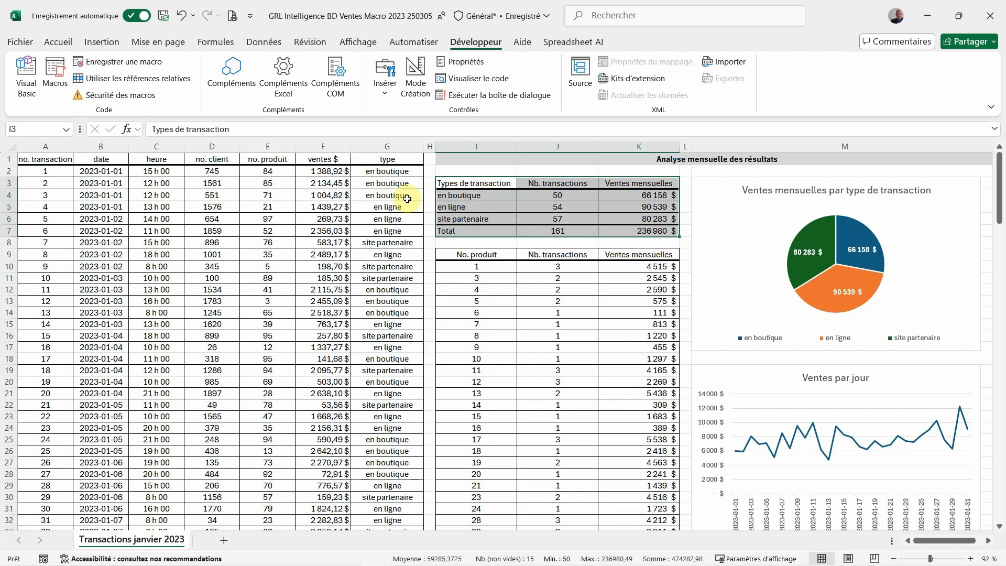
{"action": "left_click", "coordinate": [459, 196]}
{"action": "left_click_drag", "start_coordinate": [459, 197], "coordinate": [460, 219]}
{"action": "left_click", "coordinate": [460, 256]}
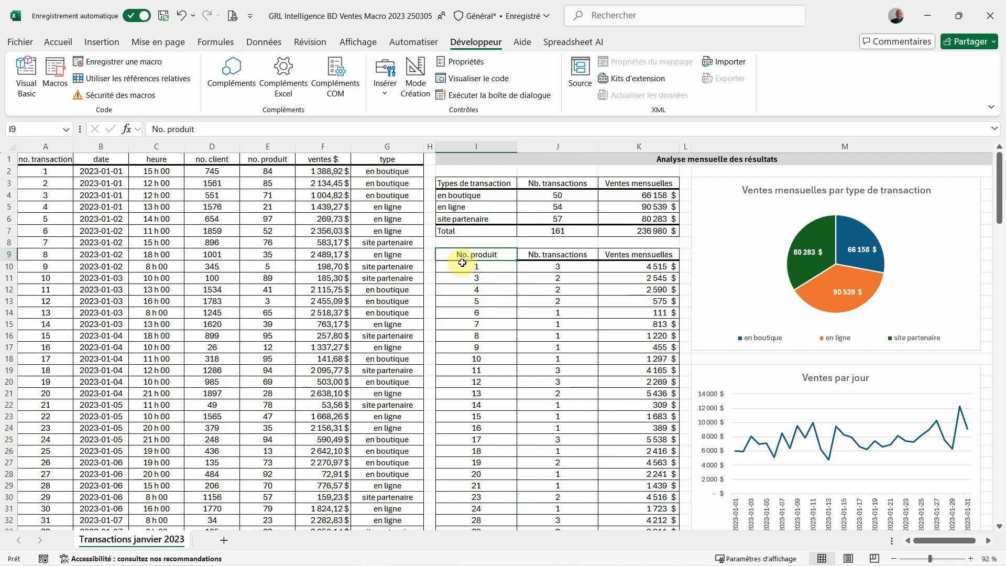
{"action": "left_click", "coordinate": [463, 270]}
{"action": "left_click_drag", "start_coordinate": [463, 271], "coordinate": [470, 279]}
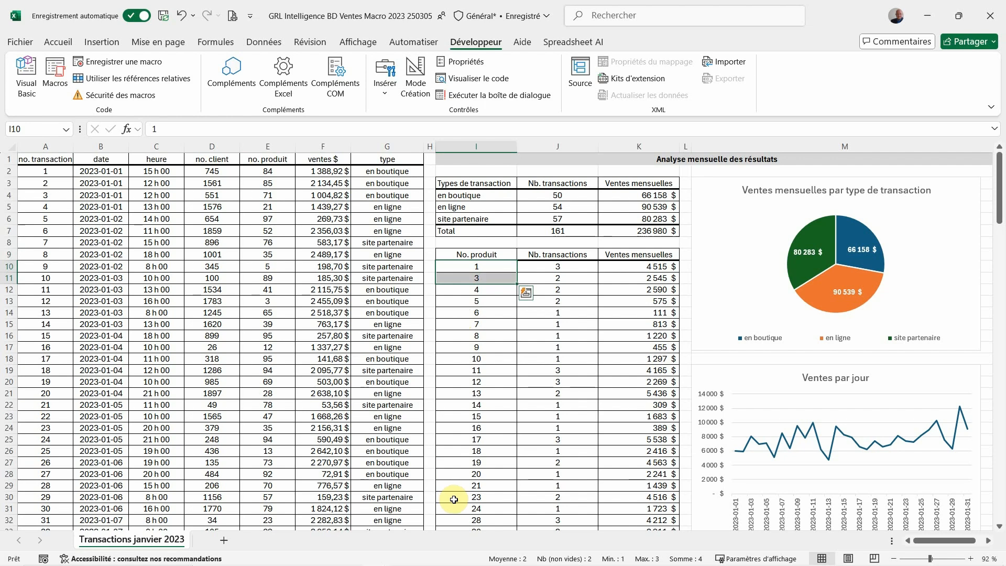
Examine the product table down to its total in row 92 and the empty range I93:K110 beneath it
{"action": "left_click_drag", "start_coordinate": [457, 483], "coordinate": [455, 496]}
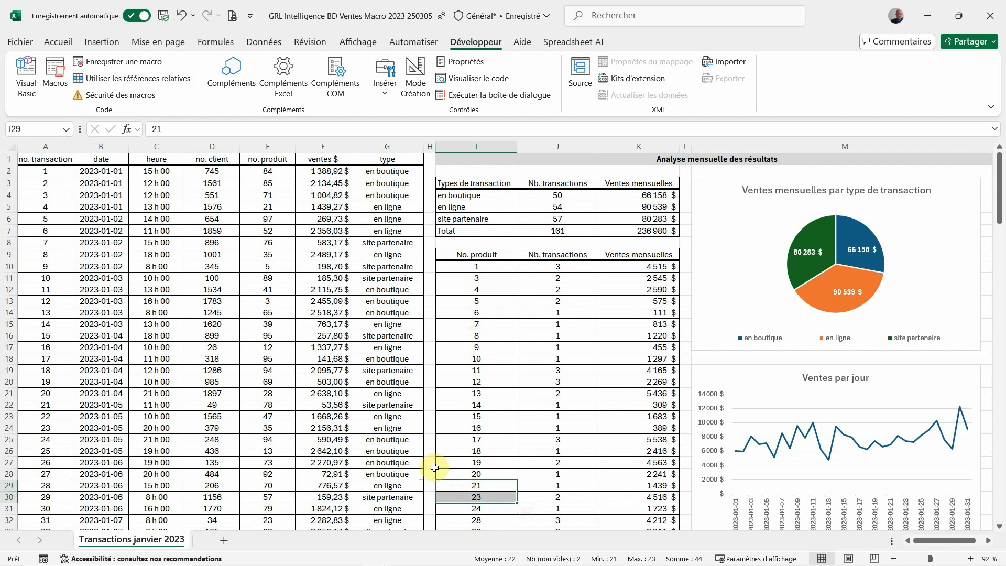
{"action": "left_click", "coordinate": [495, 271]}
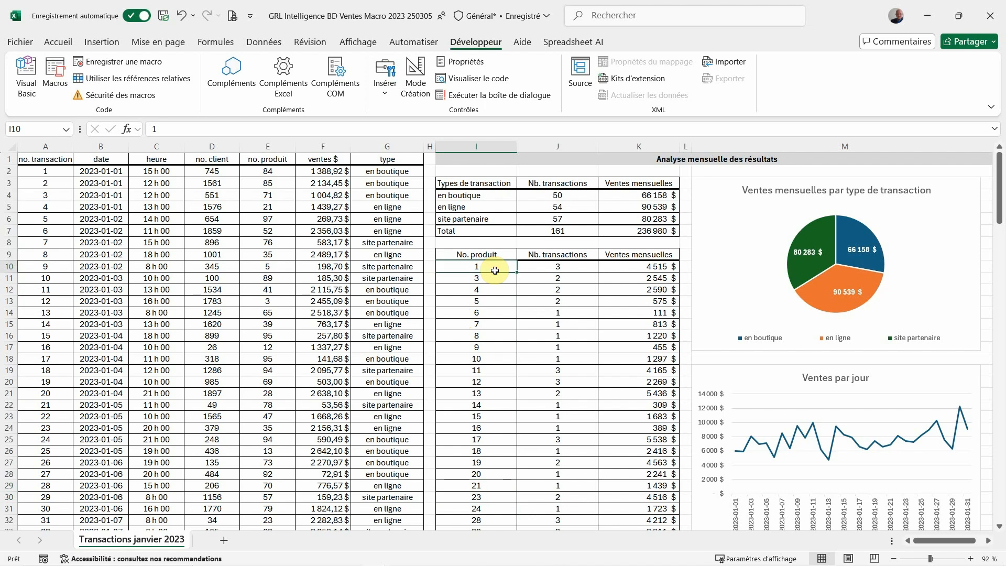
{"action": "scroll", "coordinate": [488, 272], "scroll_direction": "down", "scroll_amount": 20}
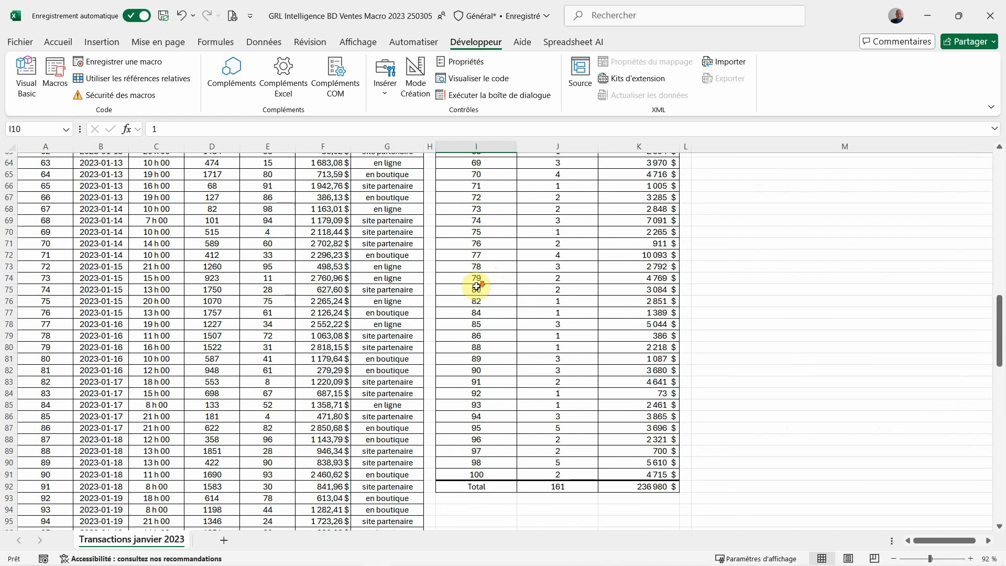
{"action": "scroll", "coordinate": [476, 286], "scroll_direction": "down", "scroll_amount": 6}
{"action": "left_click", "coordinate": [470, 488]}
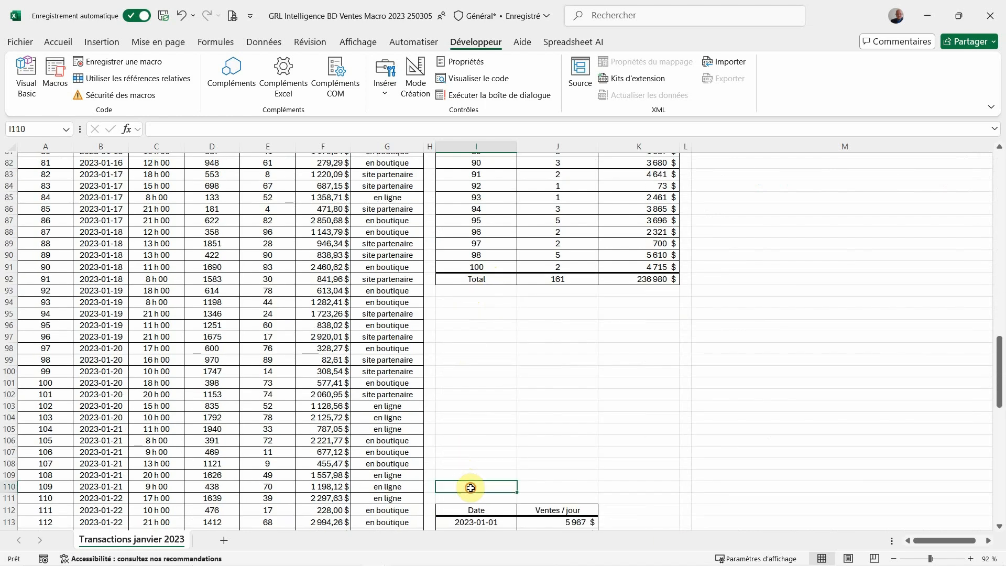
{"action": "left_click_drag", "start_coordinate": [471, 488], "coordinate": [635, 300]}
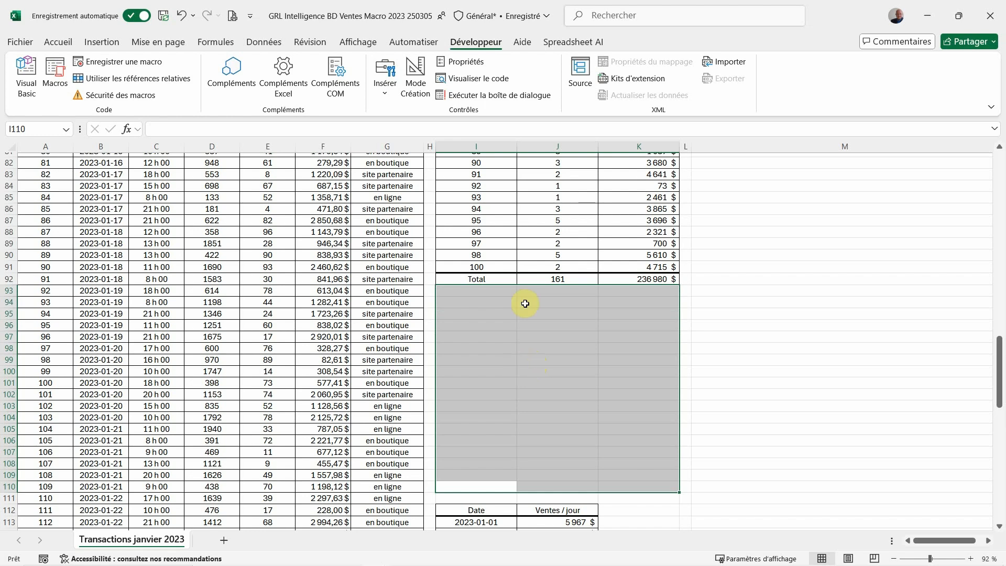
{"action": "left_click_drag", "start_coordinate": [498, 256], "coordinate": [616, 263]}
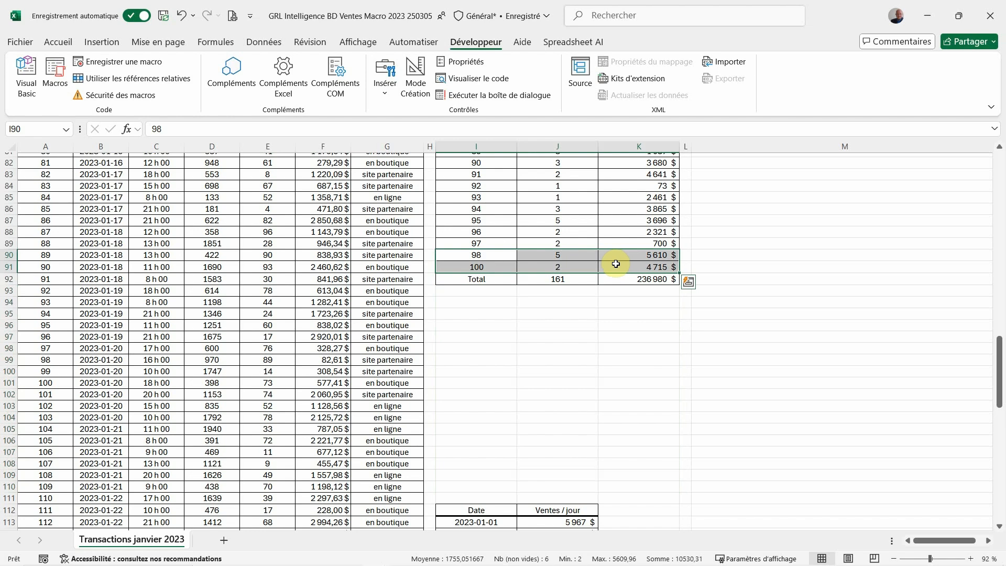
Examine the daily sales table starting in row 112, including its Date header, first day's sales and following rows
{"action": "scroll", "coordinate": [544, 341], "scroll_direction": "down", "scroll_amount": 4}
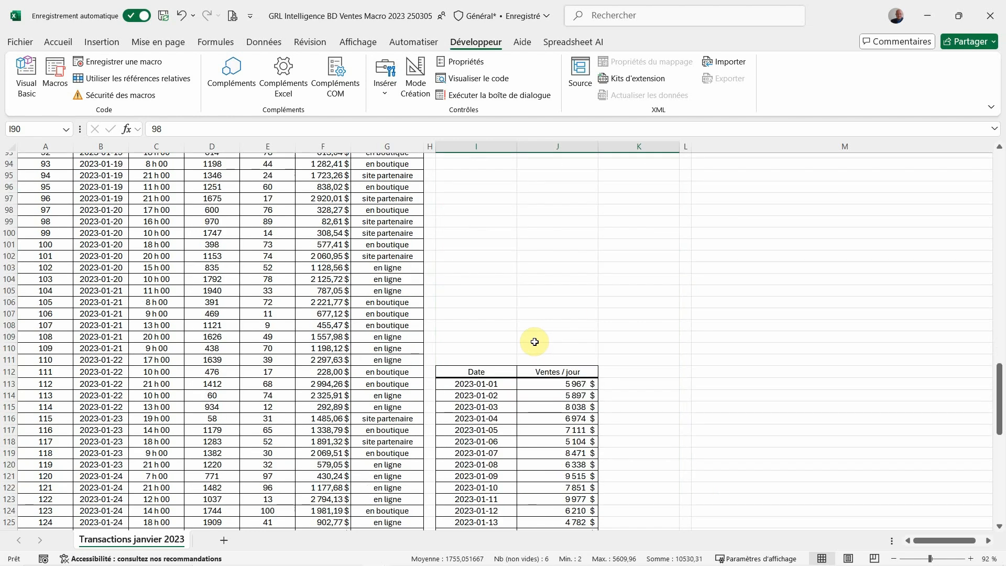
{"action": "left_click", "coordinate": [489, 370]}
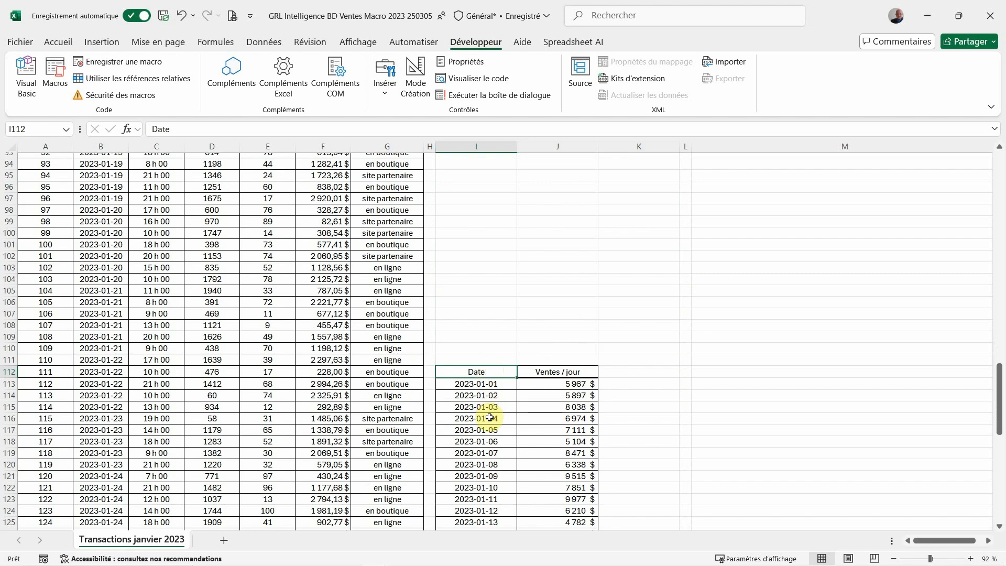
{"action": "left_click", "coordinate": [492, 386]}
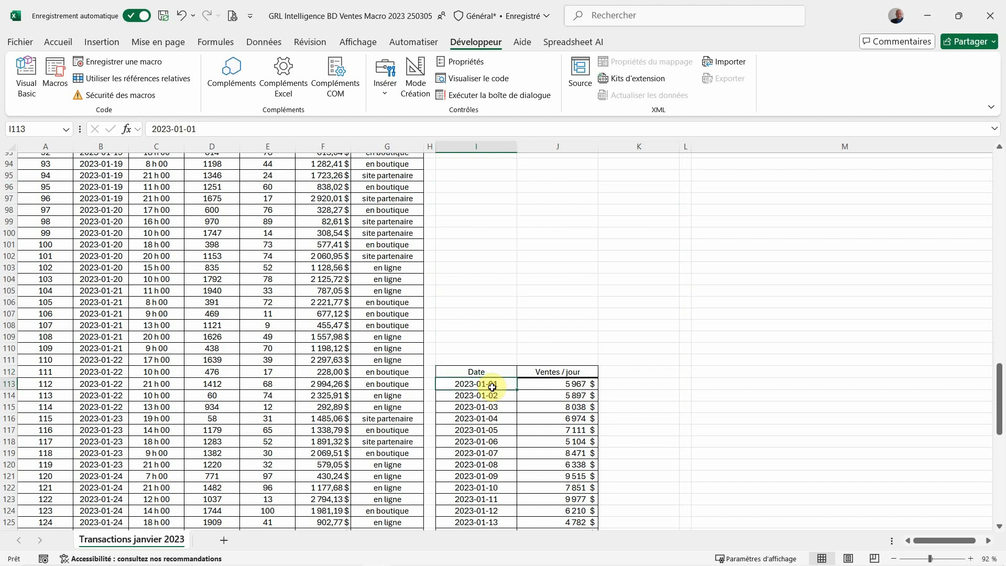
{"action": "left_click", "coordinate": [549, 386]}
{"action": "left_click_drag", "start_coordinate": [549, 386], "coordinate": [503, 385]}
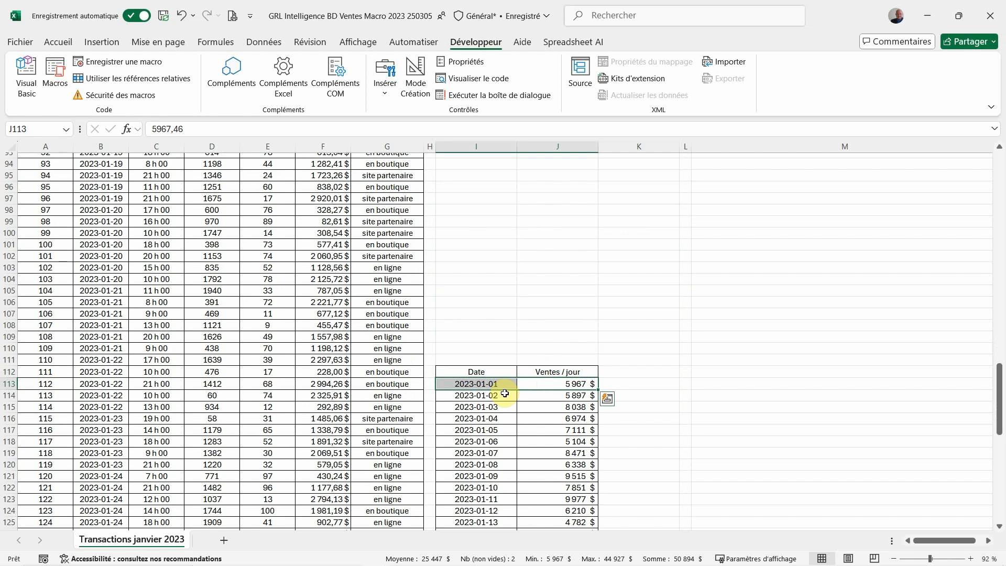
{"action": "left_click_drag", "start_coordinate": [492, 418], "coordinate": [533, 466]}
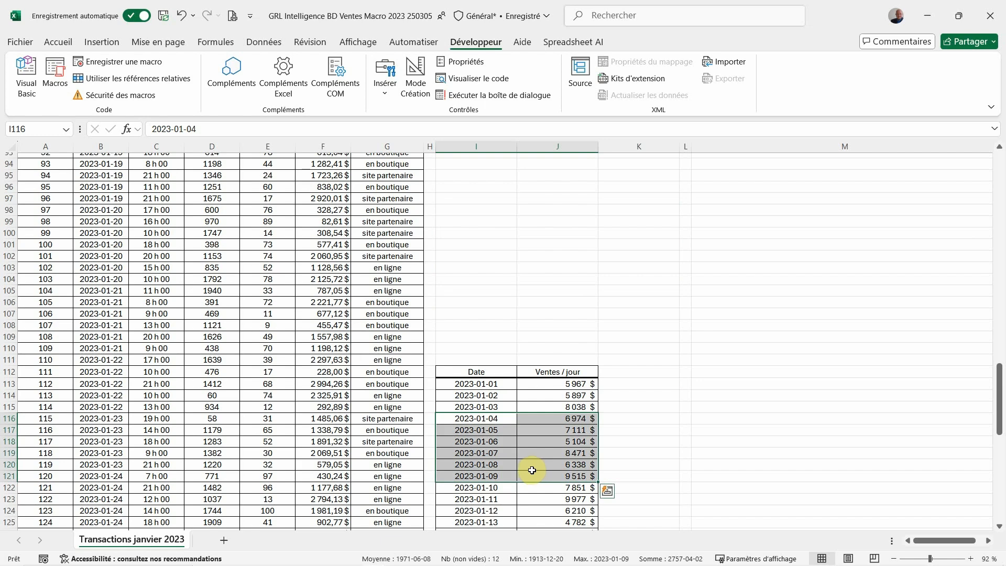
{"action": "left_click_drag", "start_coordinate": [479, 374], "coordinate": [566, 407]}
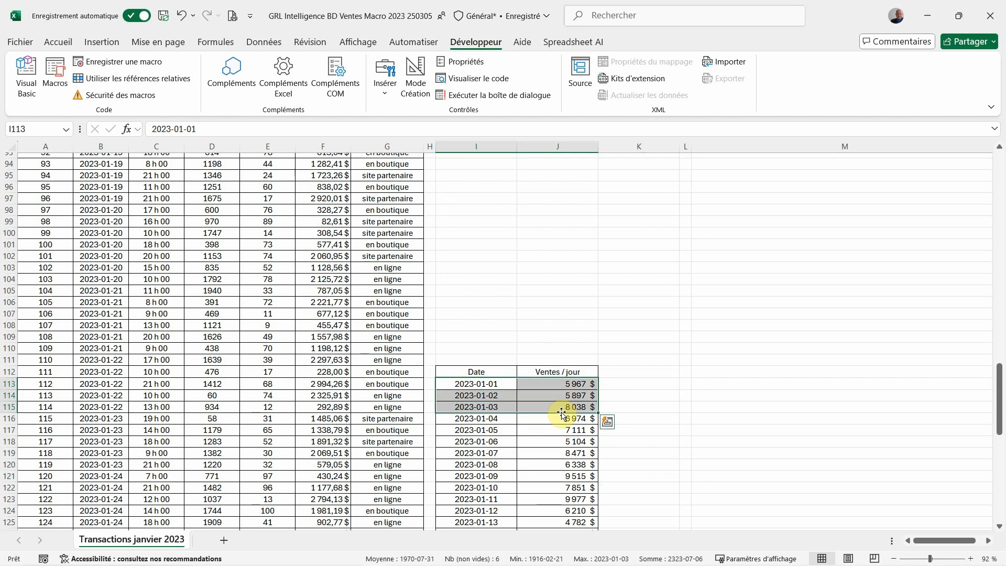
Select the Ventes par jour chart and trace its source data in the daily sales table
{"action": "key", "text": "ctrl+Home"}
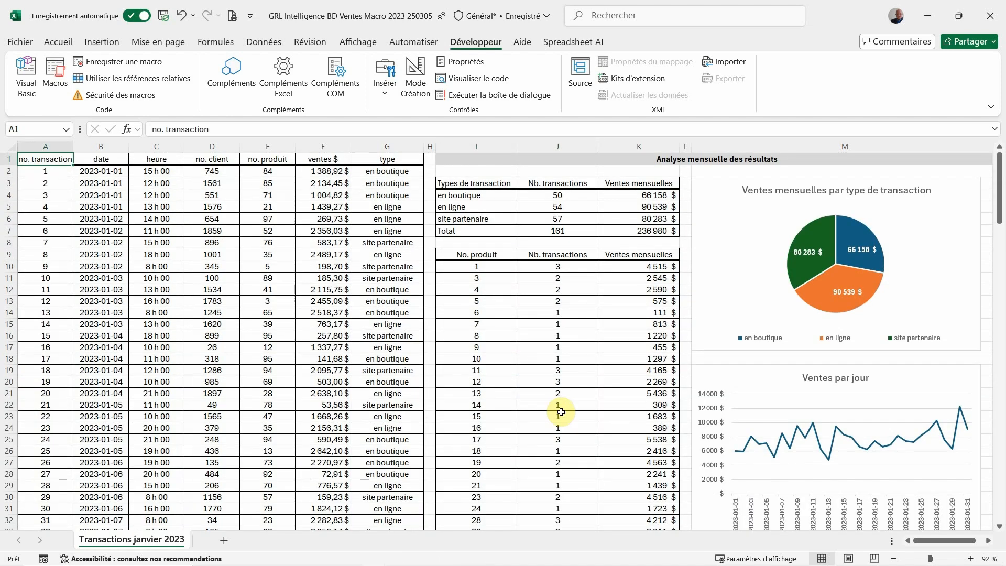
{"action": "left_click", "coordinate": [702, 379]}
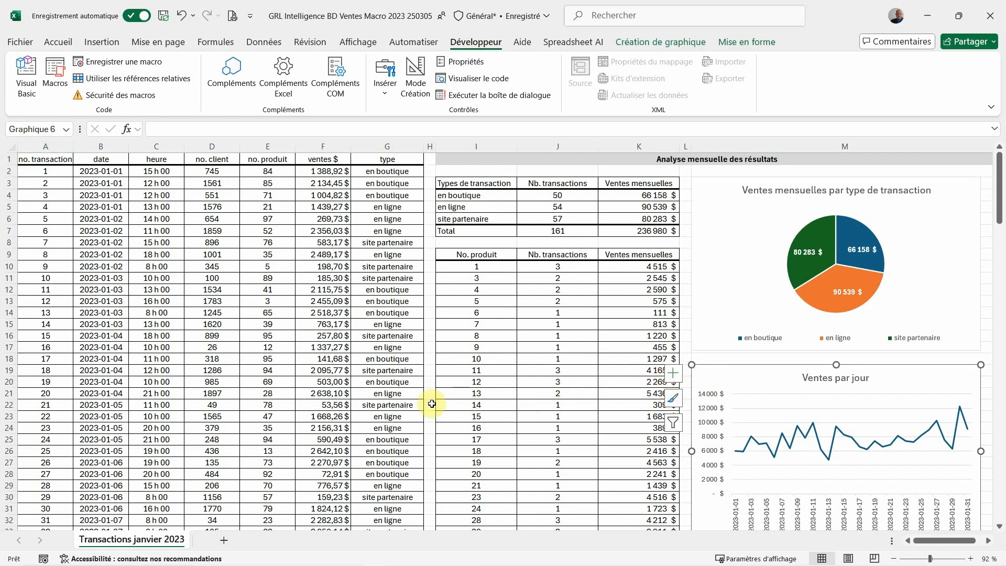
{"action": "scroll", "coordinate": [624, 409], "scroll_direction": "down", "scroll_amount": 20}
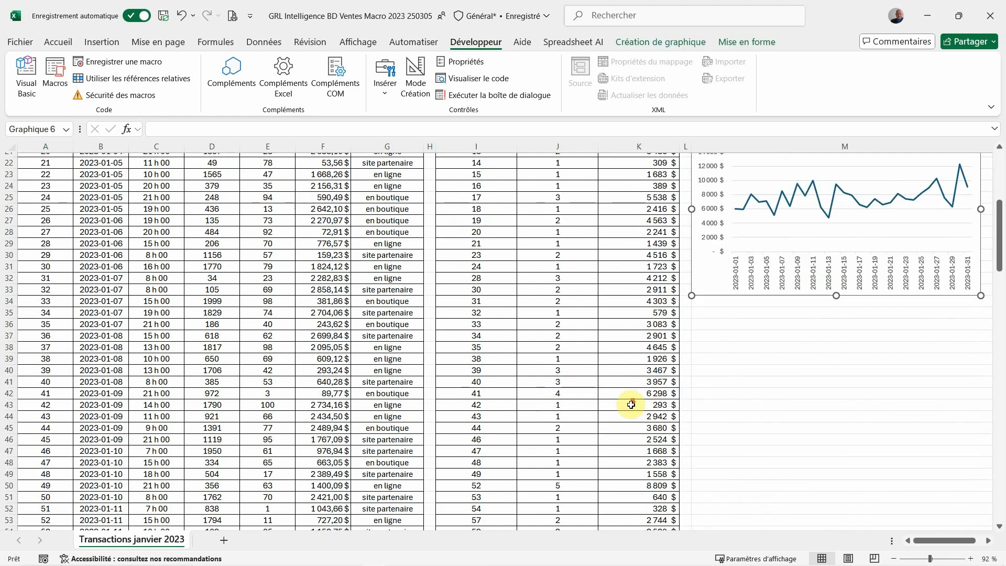
{"action": "scroll", "coordinate": [612, 416], "scroll_direction": "down", "scroll_amount": 4}
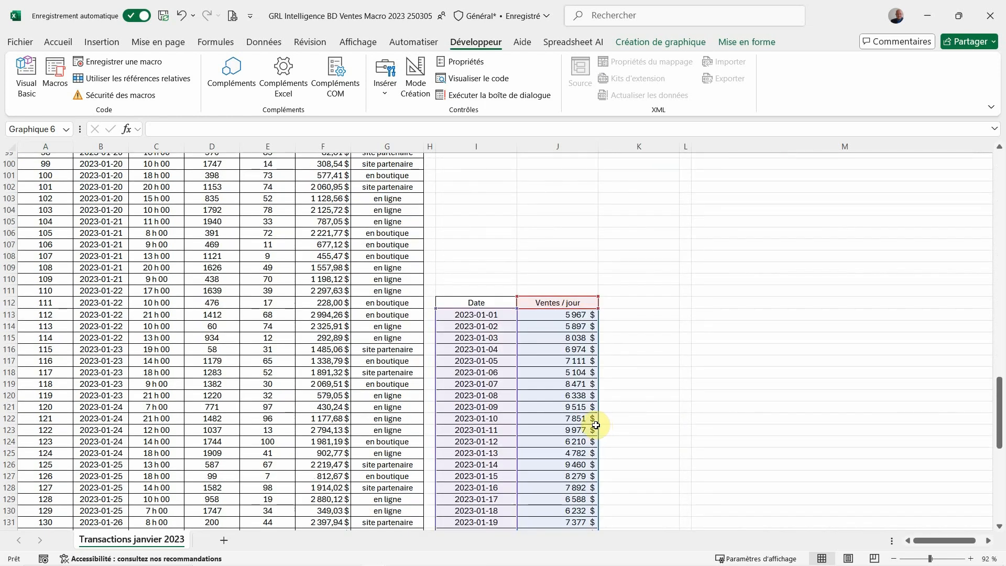
{"action": "scroll", "coordinate": [596, 425], "scroll_direction": "up", "scroll_amount": 14}
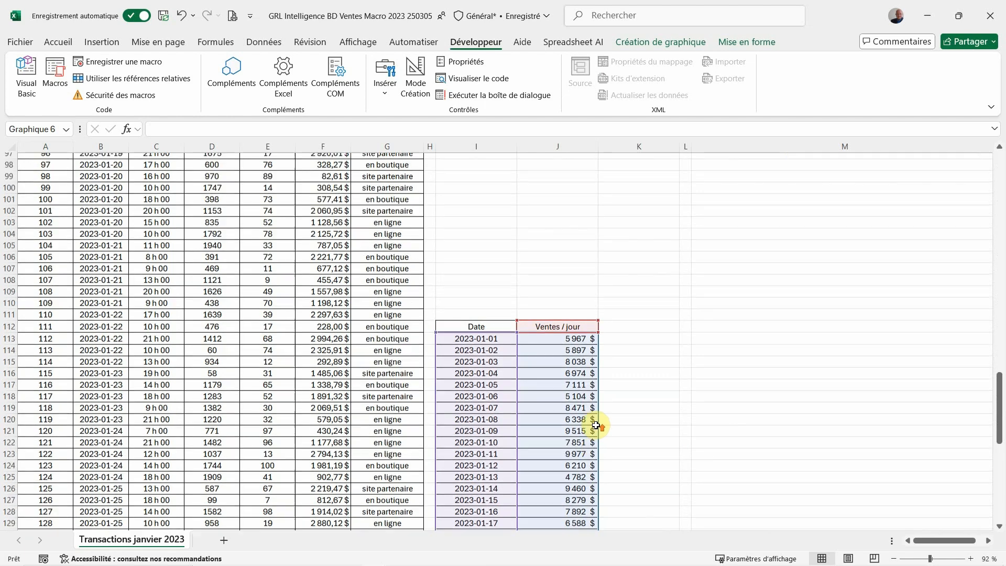
{"action": "scroll", "coordinate": [573, 423], "scroll_direction": "up", "scroll_amount": 18}
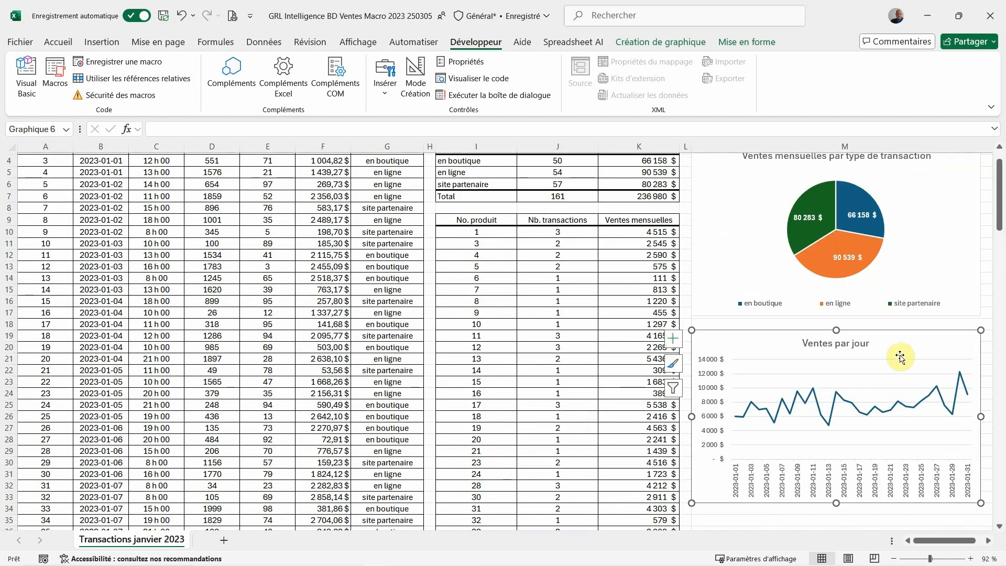
Check the font sizes of the Ventes par jour chart's title, vertical axis and date axis
{"action": "left_click", "coordinate": [847, 346]}
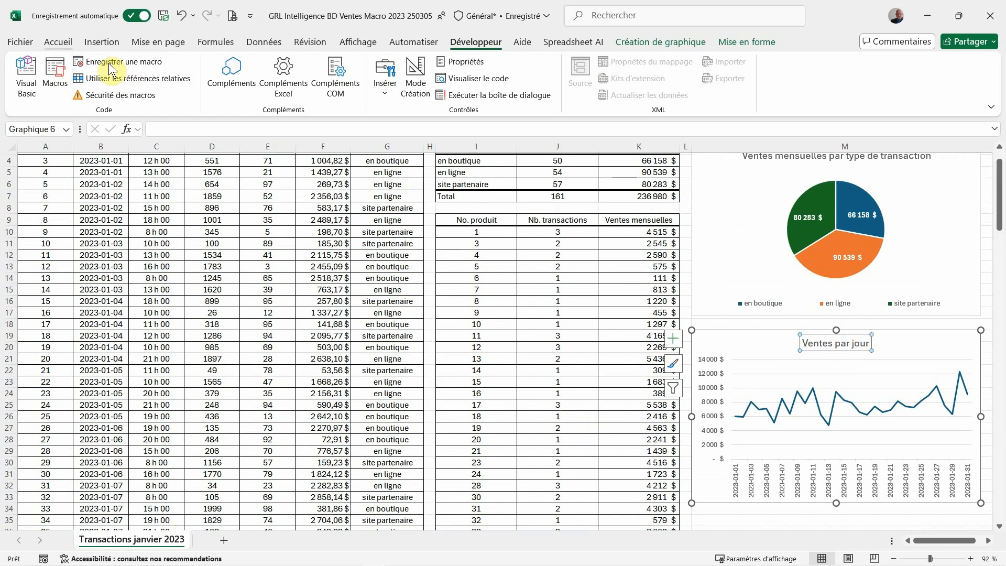
{"action": "left_click", "coordinate": [67, 42]}
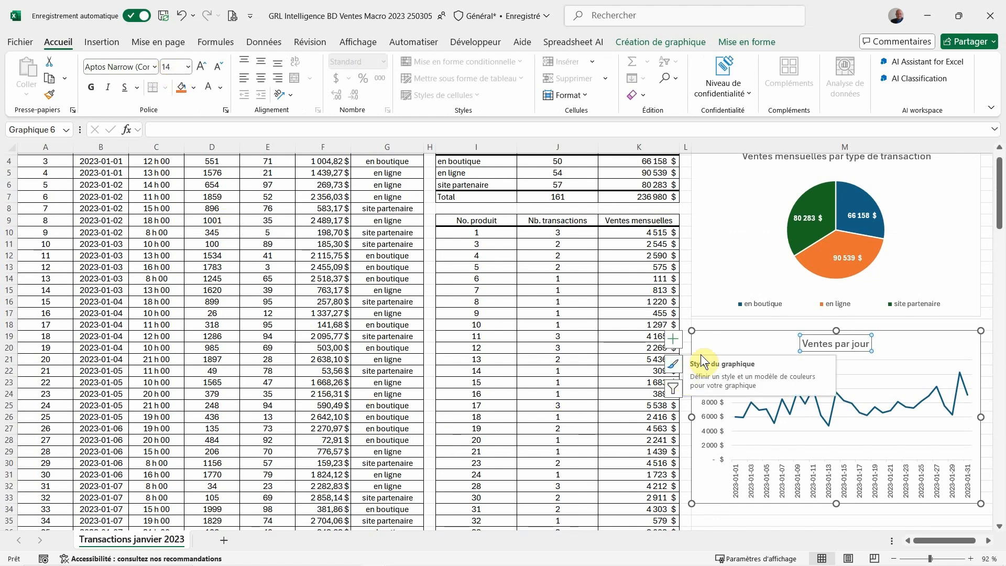
{"action": "left_click", "coordinate": [706, 422]}
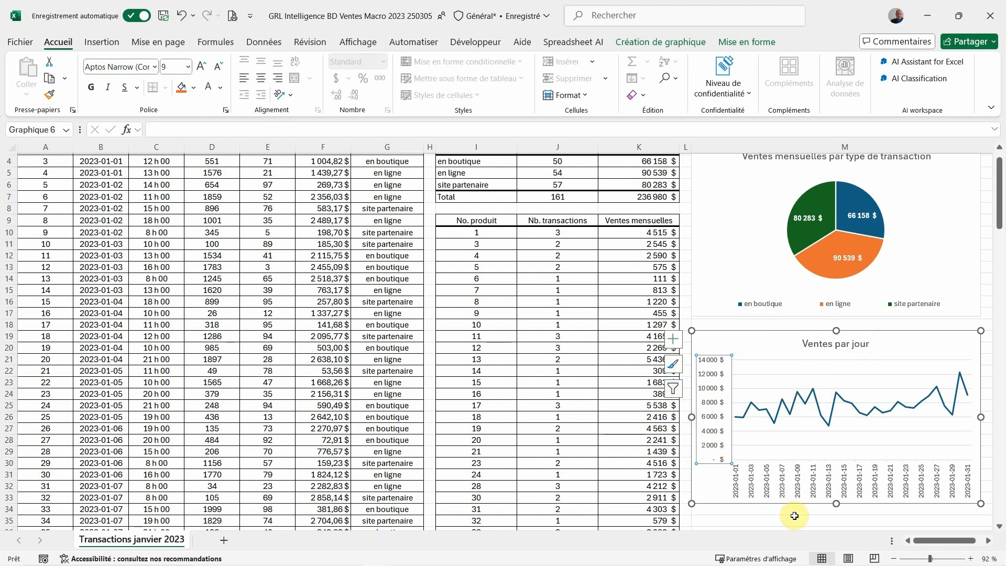
{"action": "left_click", "coordinate": [784, 488]}
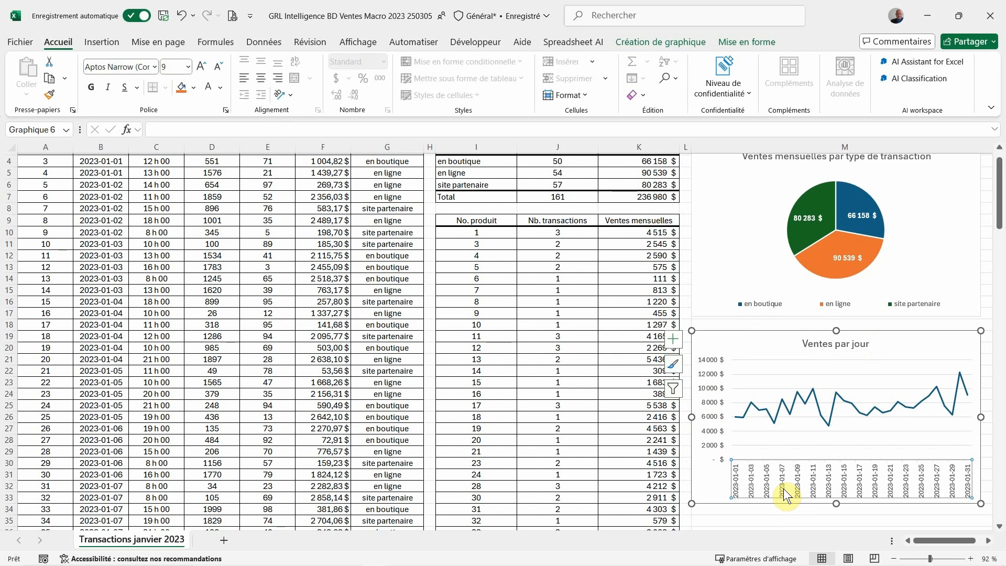
{"action": "left_click", "coordinate": [784, 489]}
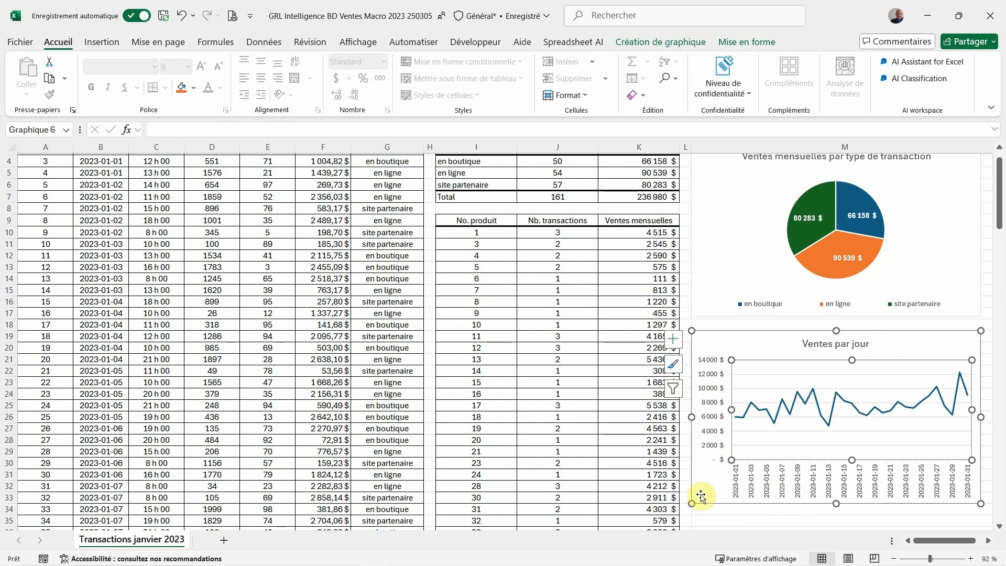
Select columns H through M containing the whole monthly results analysis
{"action": "left_click", "coordinate": [609, 472]}
{"action": "key", "text": "ctrl+Home"}
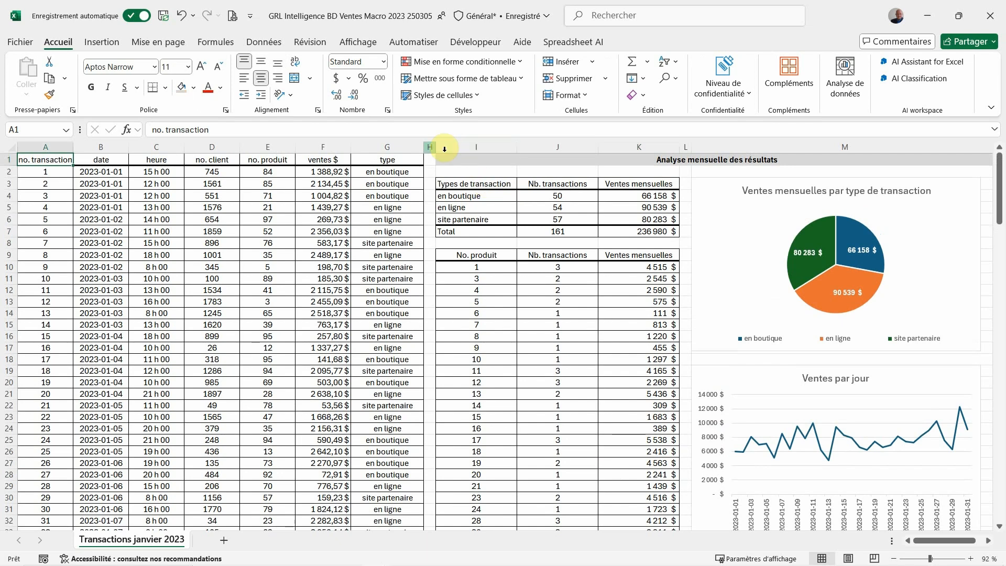
{"action": "left_click_drag", "start_coordinate": [430, 147], "coordinate": [742, 160]}
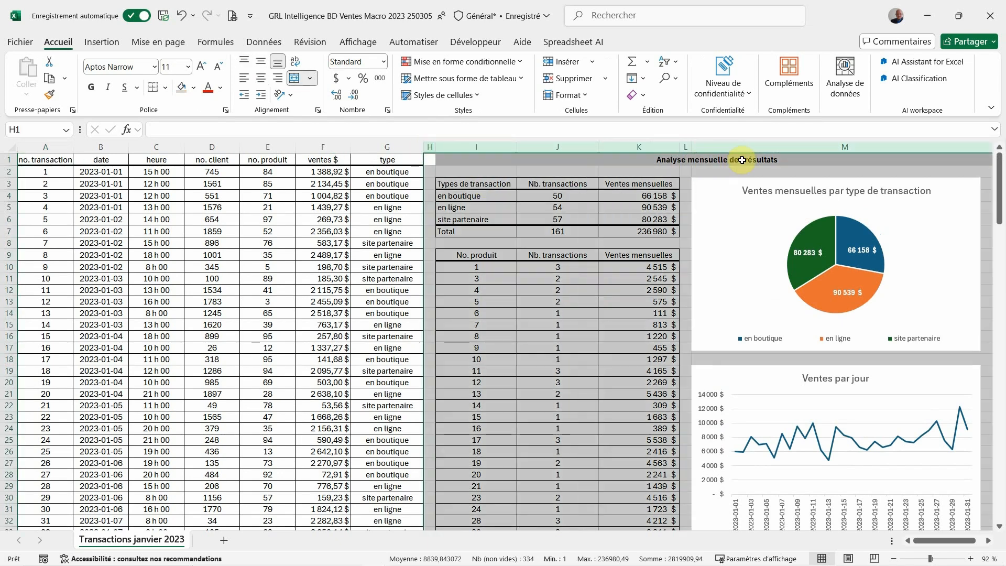
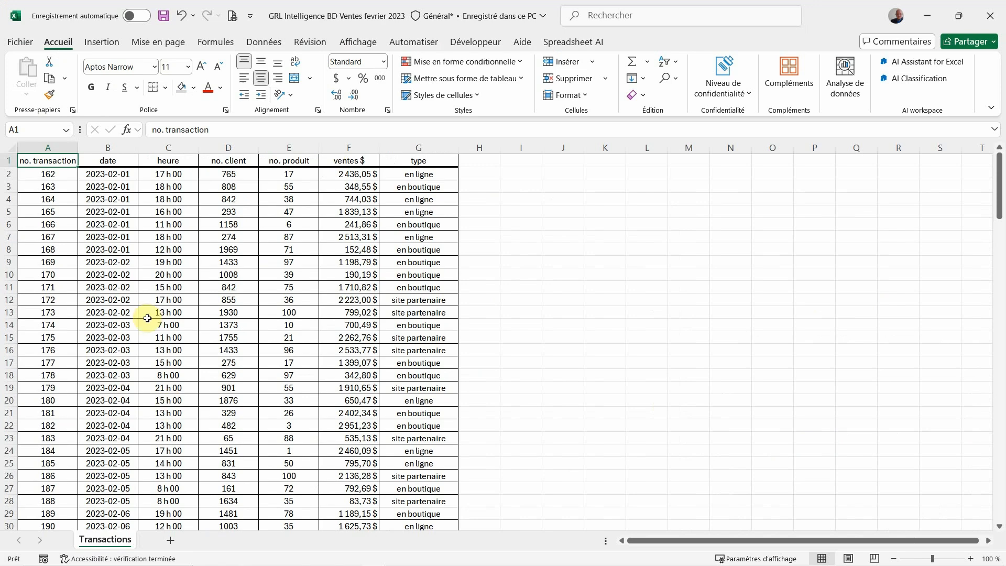
Copy the February Transactions sheet into GRL Intelligence BD Ventes Macro 2023 250305.xlsm, place it after Transactions janvier 2023, and select A1
{"action": "left_click", "coordinate": [126, 147]}
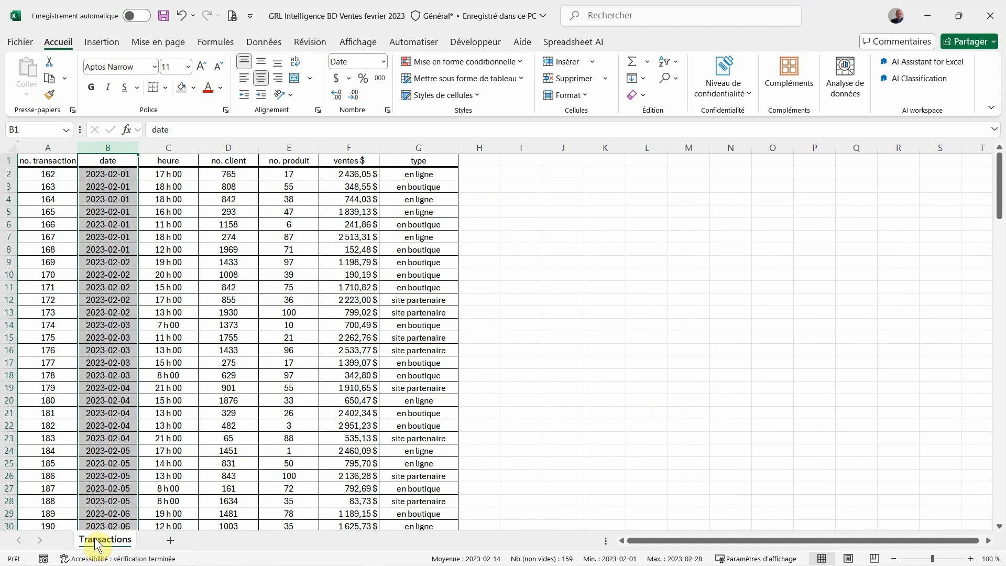
{"action": "right_click", "coordinate": [96, 543]}
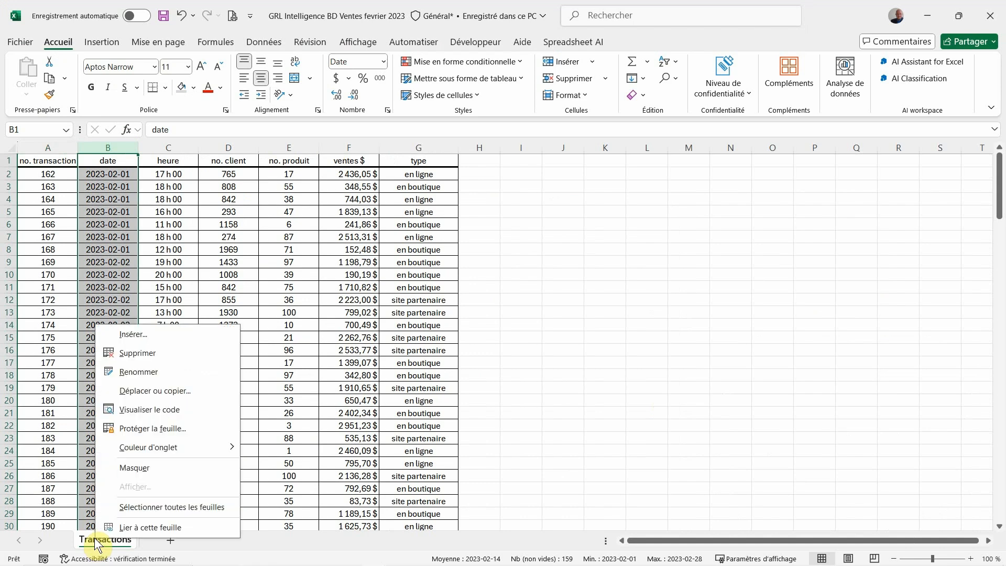
{"action": "left_click", "coordinate": [151, 394]}
{"action": "left_click", "coordinate": [67, 467]}
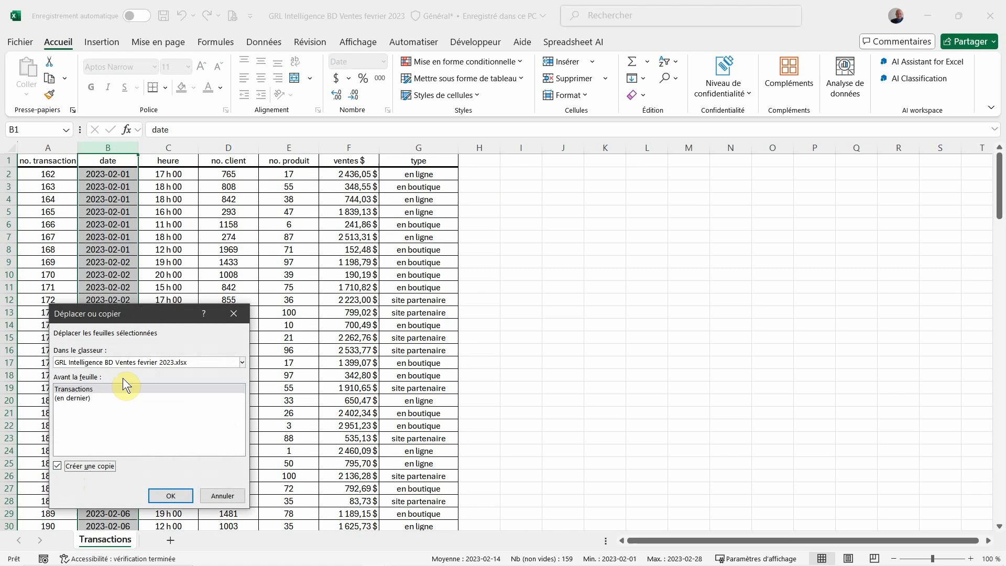
{"action": "left_click", "coordinate": [132, 362]}
{"action": "left_click", "coordinate": [137, 389]}
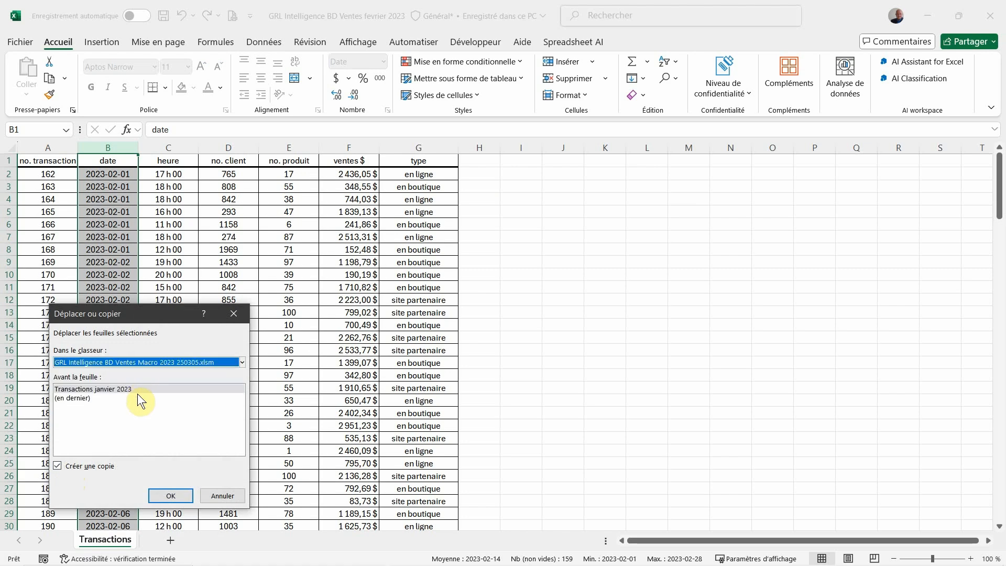
{"action": "left_click", "coordinate": [164, 495]}
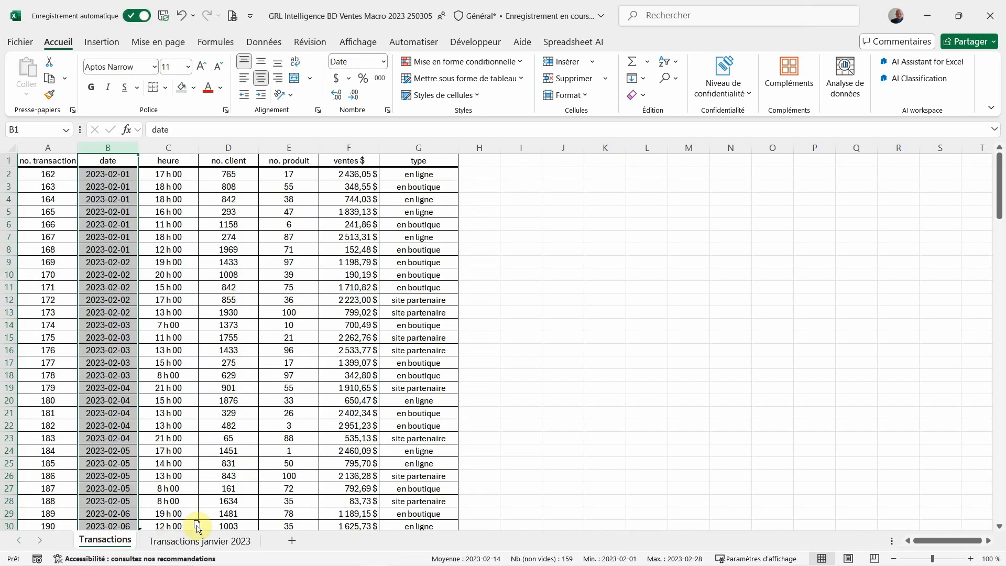
{"action": "left_click_drag", "start_coordinate": [254, 528], "coordinate": [265, 531]}
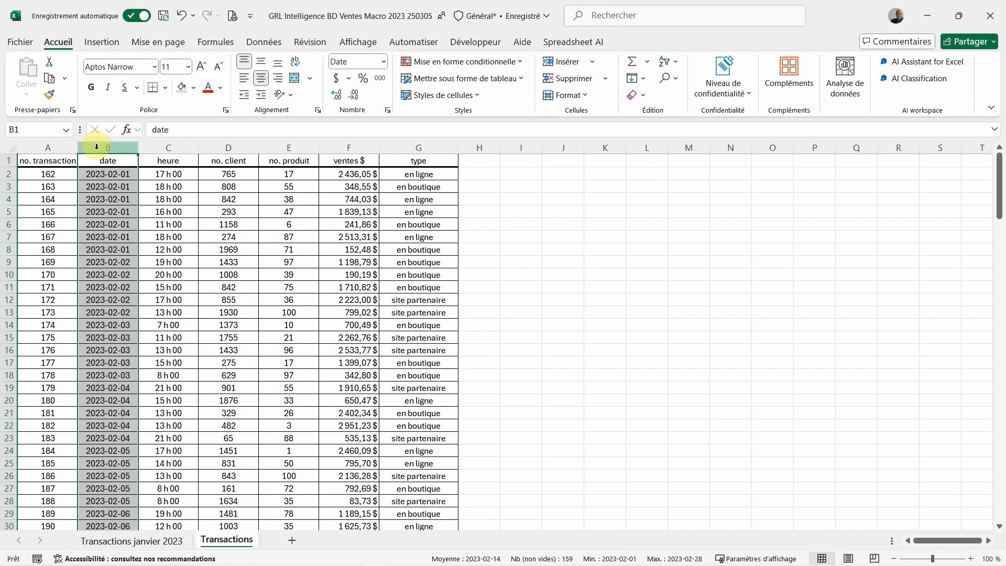
{"action": "left_click", "coordinate": [46, 160]}
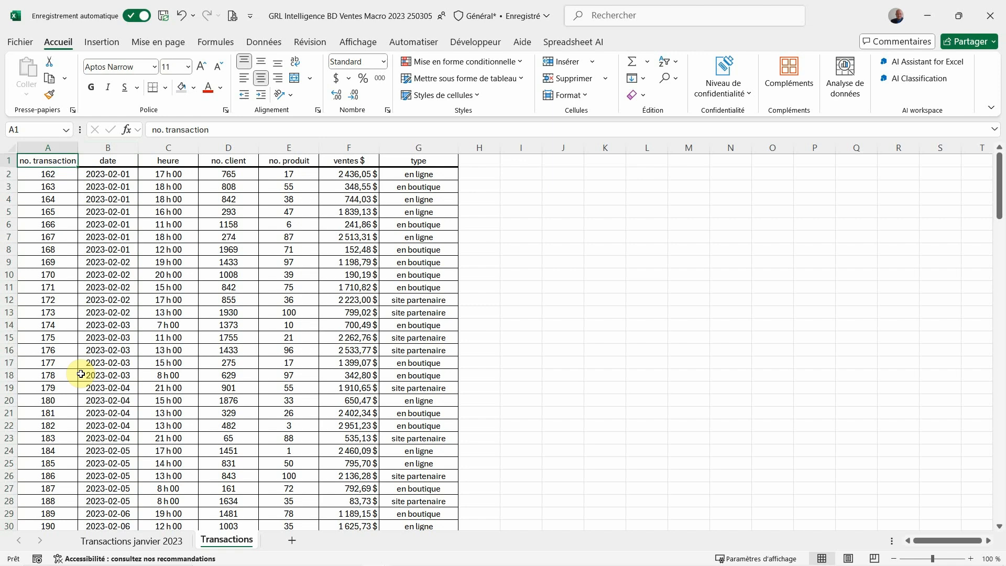
Check the transaction-type and product table headers on the Transactions janvier 2023 sheet, and return to the Transactions sheet
{"action": "left_click", "coordinate": [496, 45]}
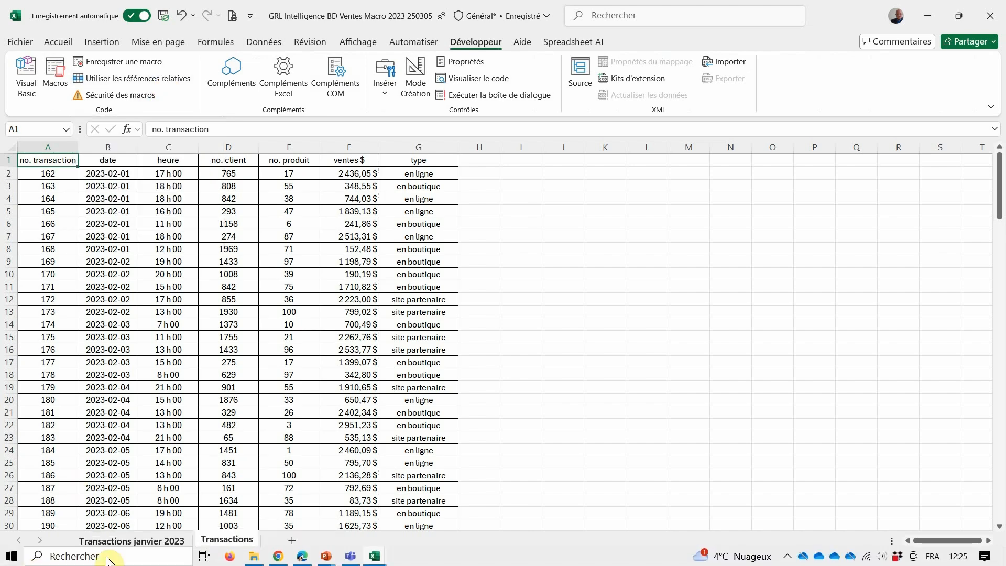
{"action": "left_click", "coordinate": [148, 533]}
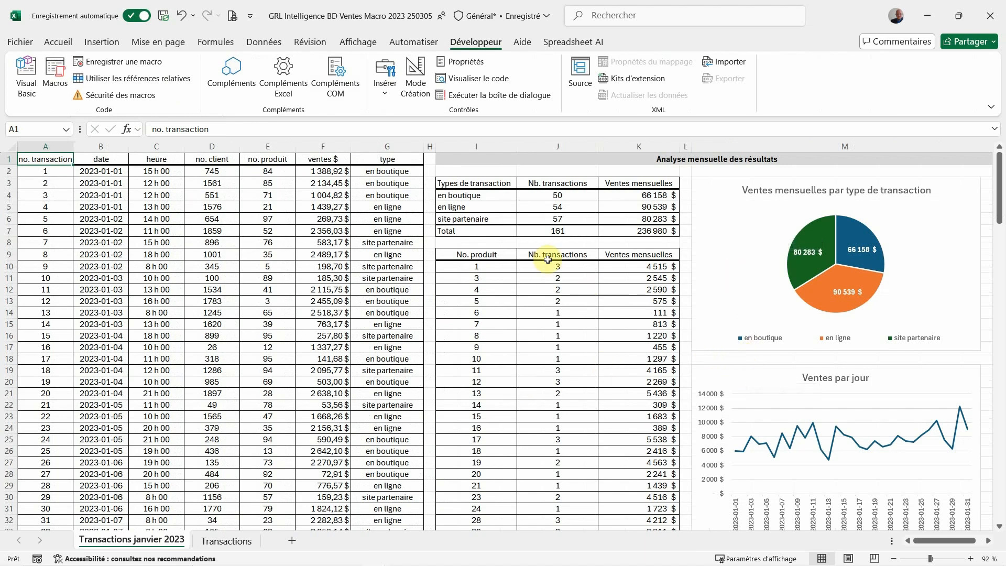
{"action": "left_click", "coordinate": [474, 182]}
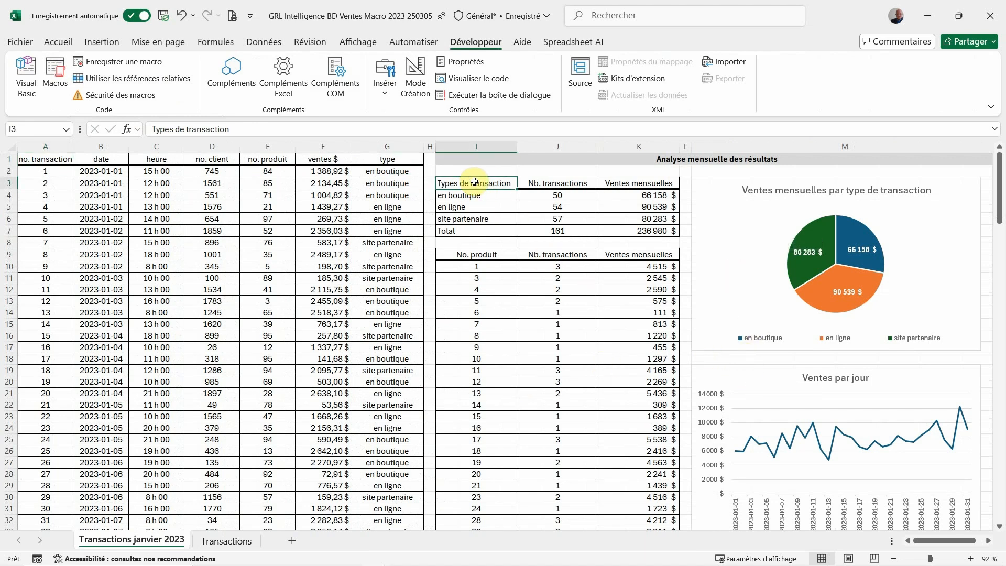
{"action": "left_click", "coordinate": [472, 255]}
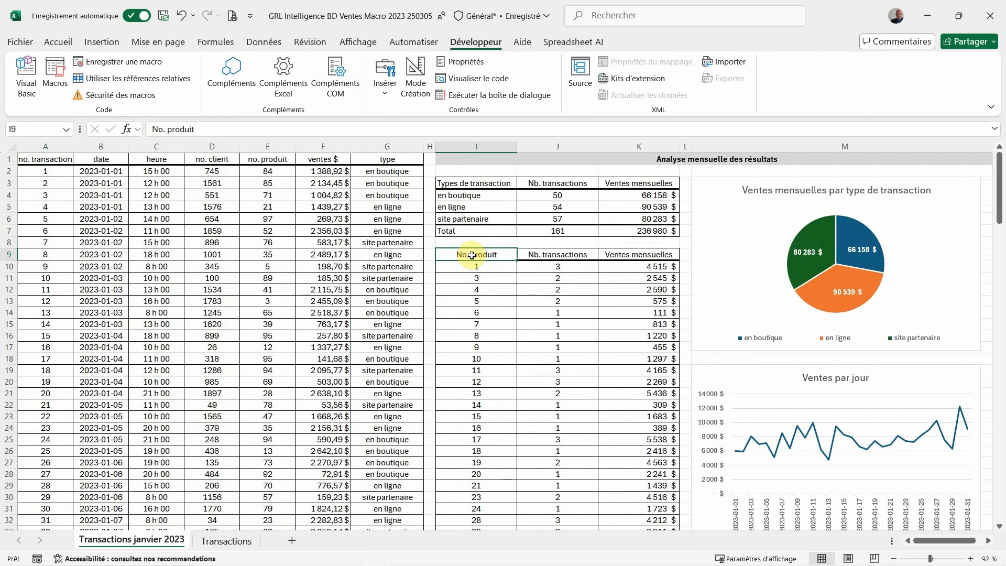
{"action": "left_click", "coordinate": [222, 541]}
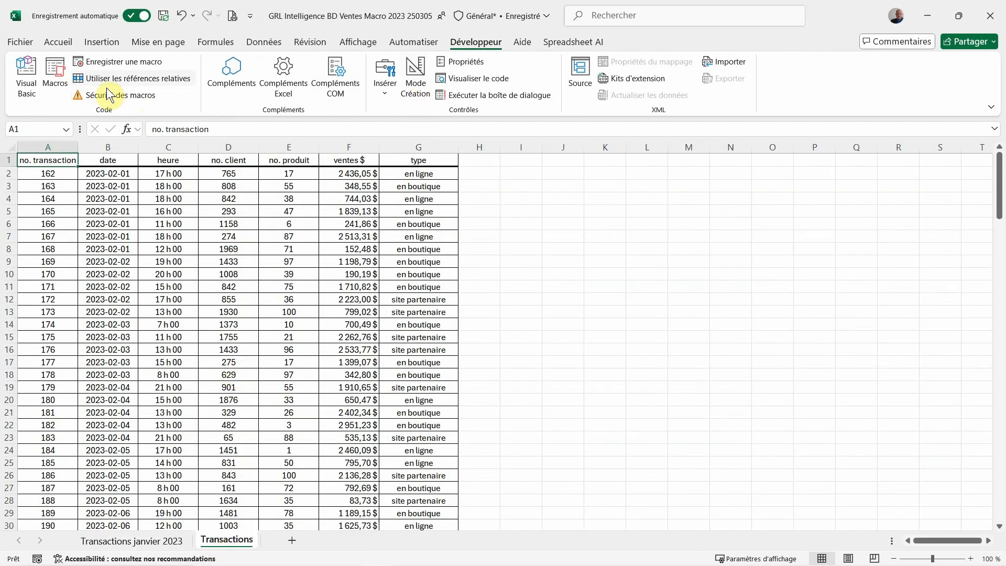
Start recording a macro named StatistiquesMensuelles with shortcut letter j, stored in this workbook
{"action": "left_click", "coordinate": [106, 61]}
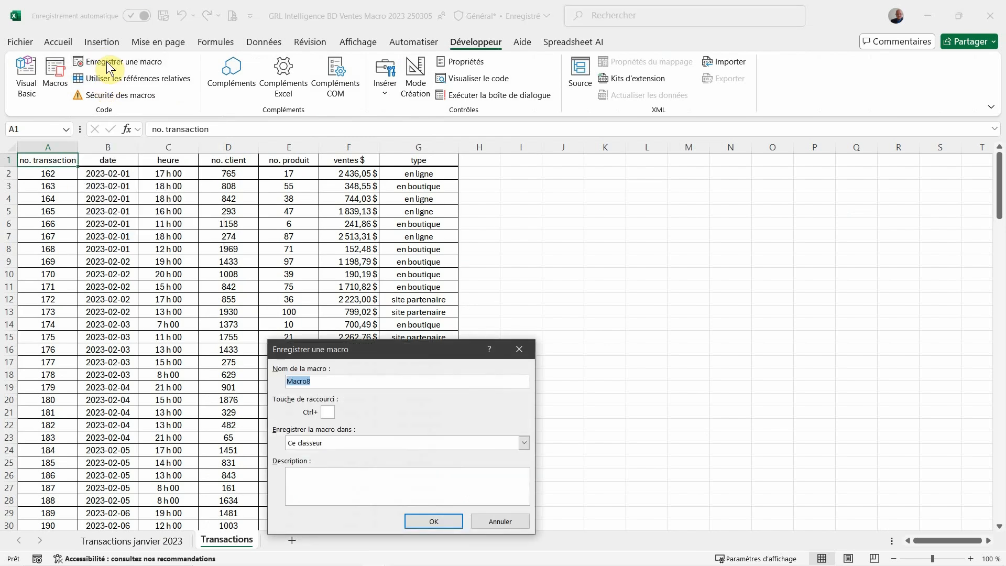
{"action": "key", "text": "BackSpace"}
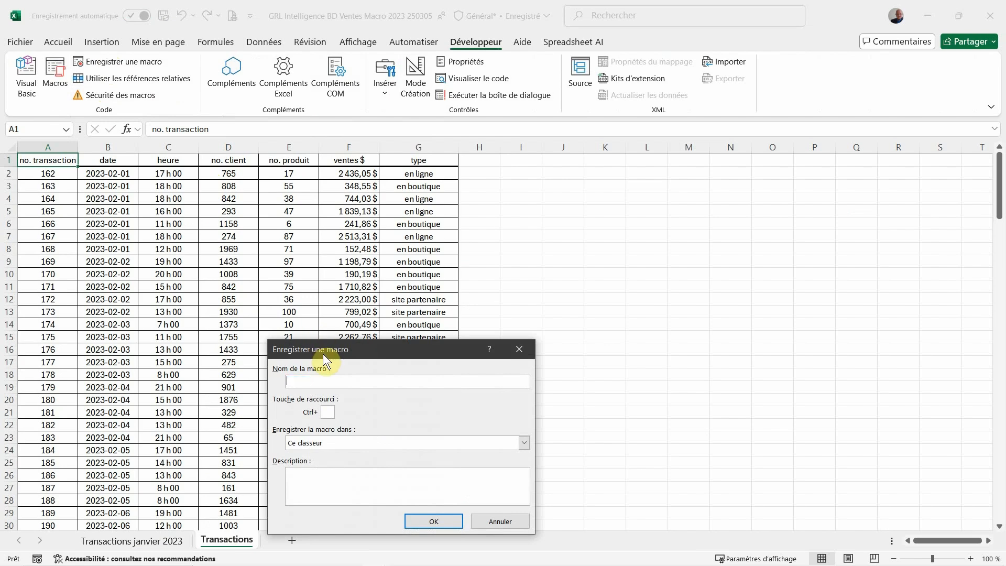
{"action": "type", "text": "Statistiques"}
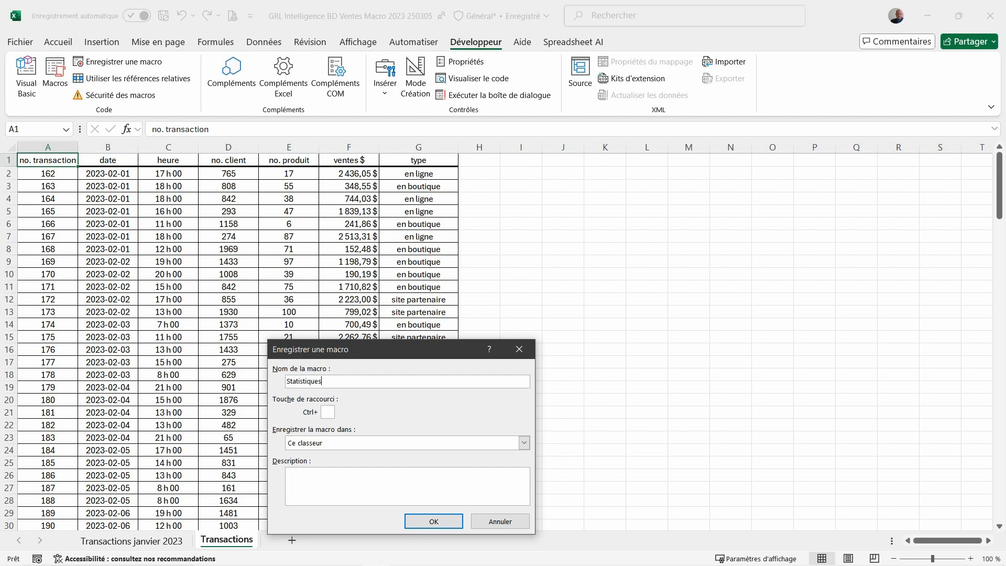
{"action": "type", "text": "Mensuelles"}
{"action": "left_click", "coordinate": [326, 412]}
{"action": "type", "text": "j"}
{"action": "left_click", "coordinate": [422, 520]}
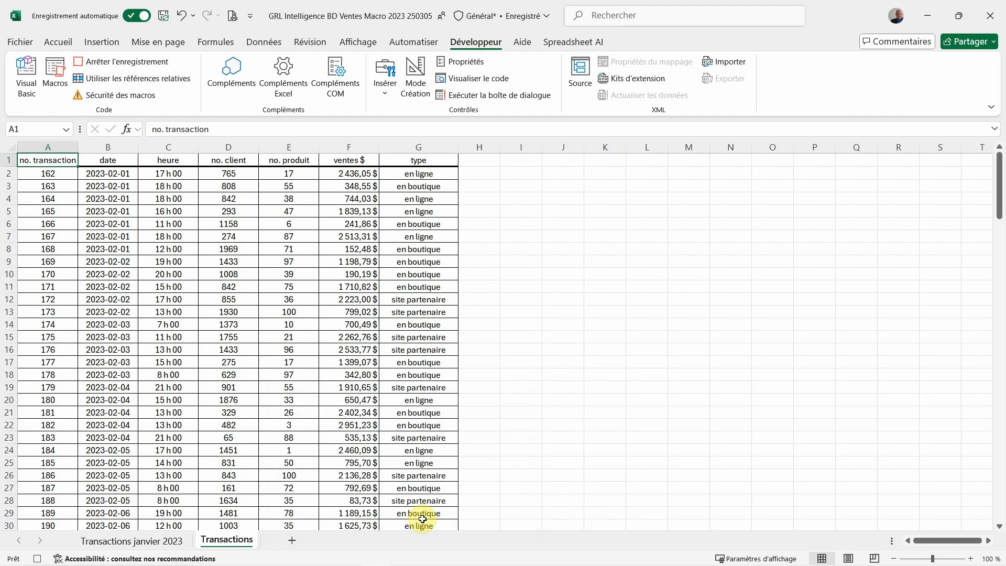
Set spacer columns H and L together to the same narrow column width
{"action": "left_click", "coordinate": [491, 147]}
{"action": "left_click", "coordinate": [642, 147], "text": "ctrl"}
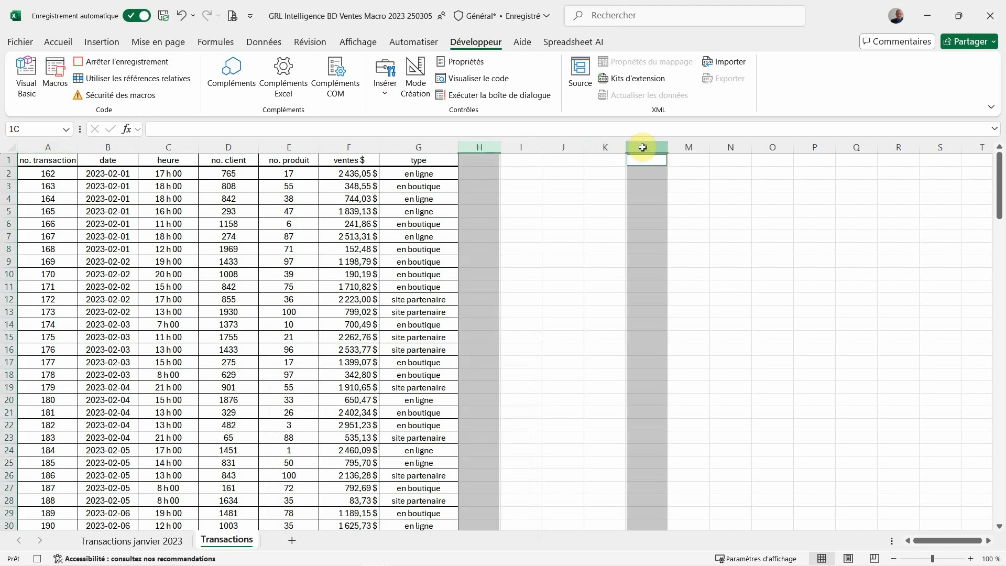
{"action": "right_click", "coordinate": [642, 147]}
{"action": "left_click", "coordinate": [658, 336]}
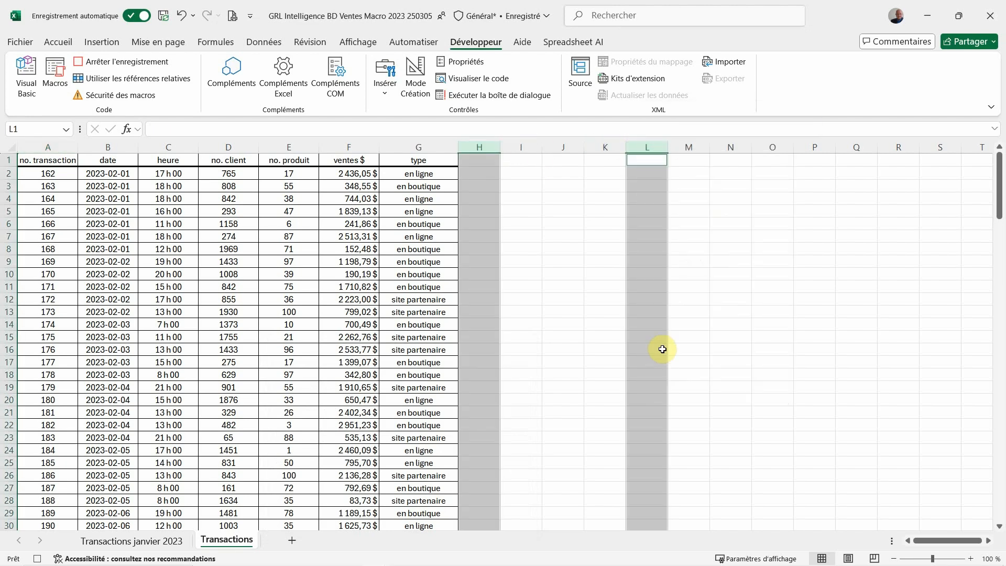
{"action": "left_click", "coordinate": [790, 486]}
{"action": "right_click", "coordinate": [646, 145]}
{"action": "left_click", "coordinate": [658, 351]}
{"action": "type", "text": "3"}
{"action": "left_click", "coordinate": [656, 379]}
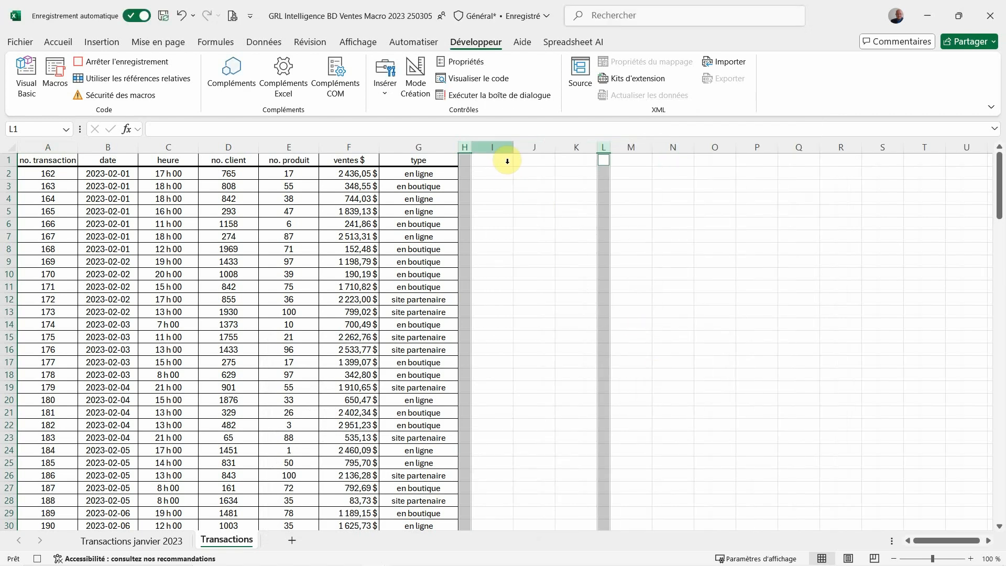
Set the width of columns I through K to 18
{"action": "left_click_drag", "start_coordinate": [495, 146], "coordinate": [576, 147]}
{"action": "right_click", "coordinate": [577, 147]}
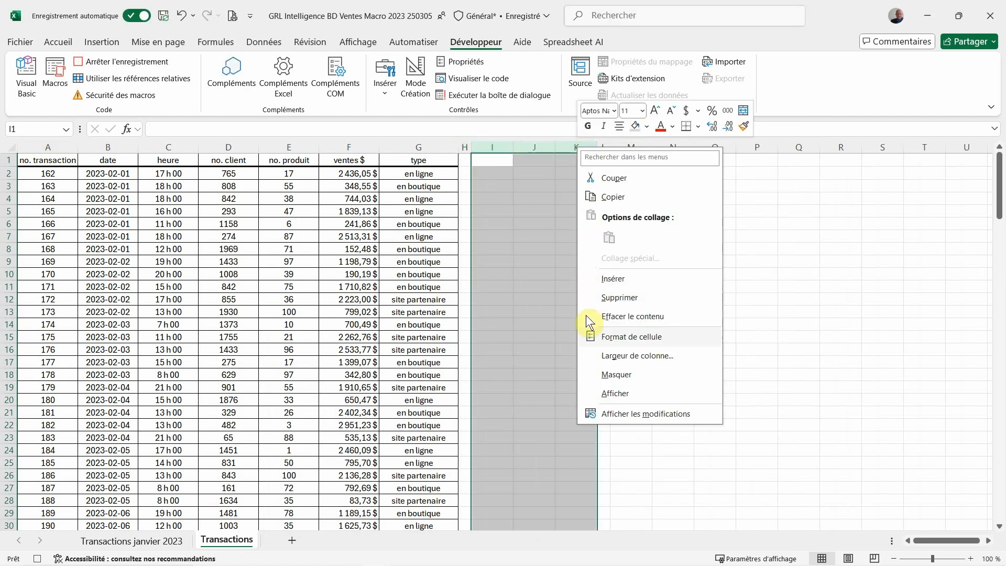
{"action": "left_click", "coordinate": [589, 354]}
{"action": "type", "text": "18"}
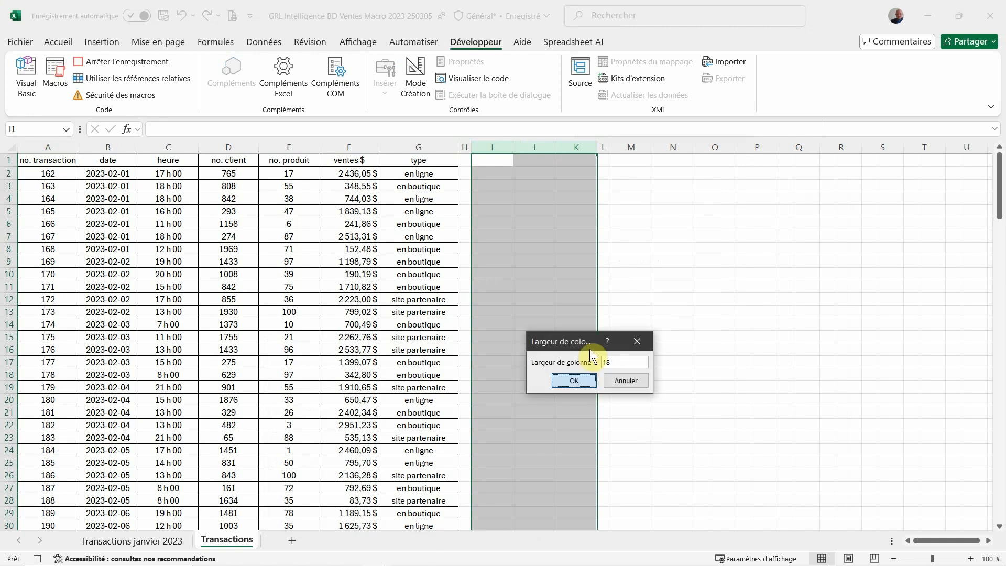
{"action": "key", "text": "Return"}
Set the width of column M to 70
{"action": "left_click", "coordinate": [773, 147]}
{"action": "right_click", "coordinate": [774, 146]}
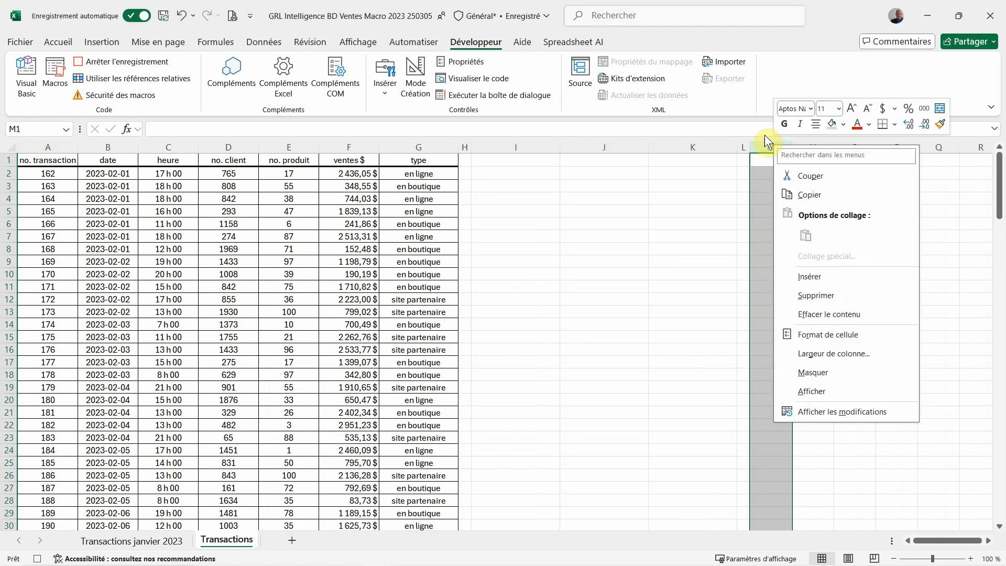
{"action": "left_click", "coordinate": [794, 352]}
{"action": "type", "text": "70"}
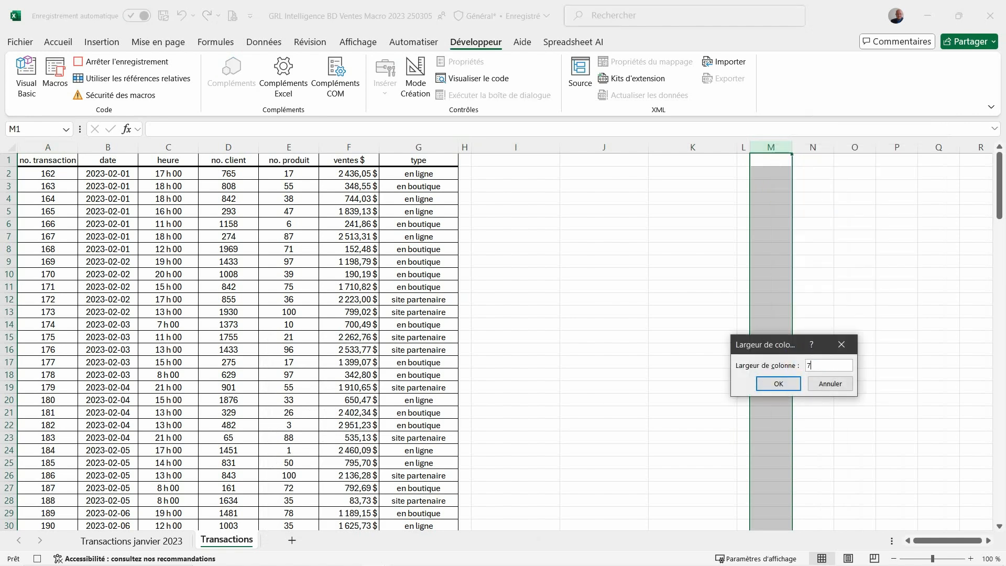
{"action": "key", "text": "Return"}
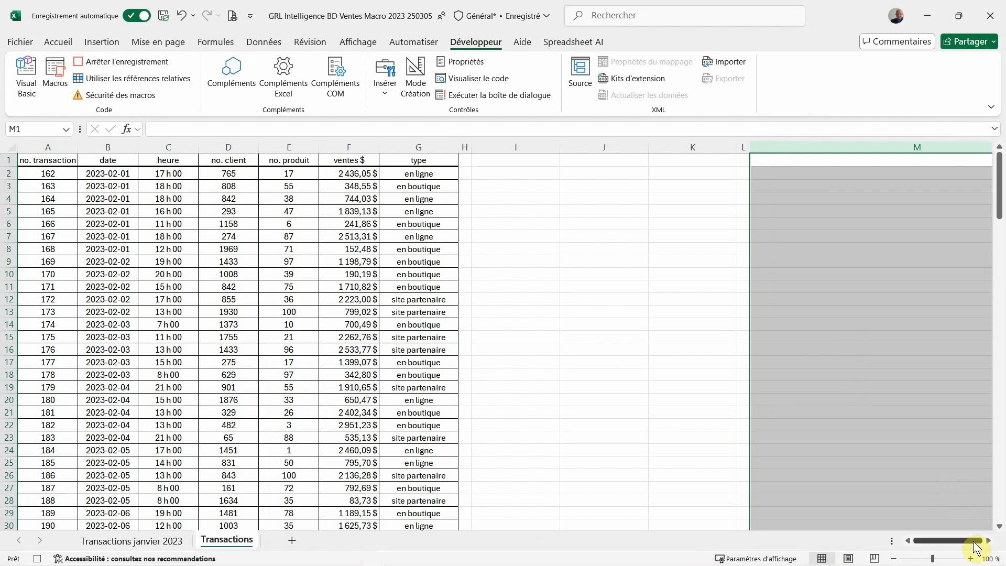
Set the Transactions sheet's zoom to a custom 92% and return to cell A1
{"action": "left_click", "coordinate": [985, 559]}
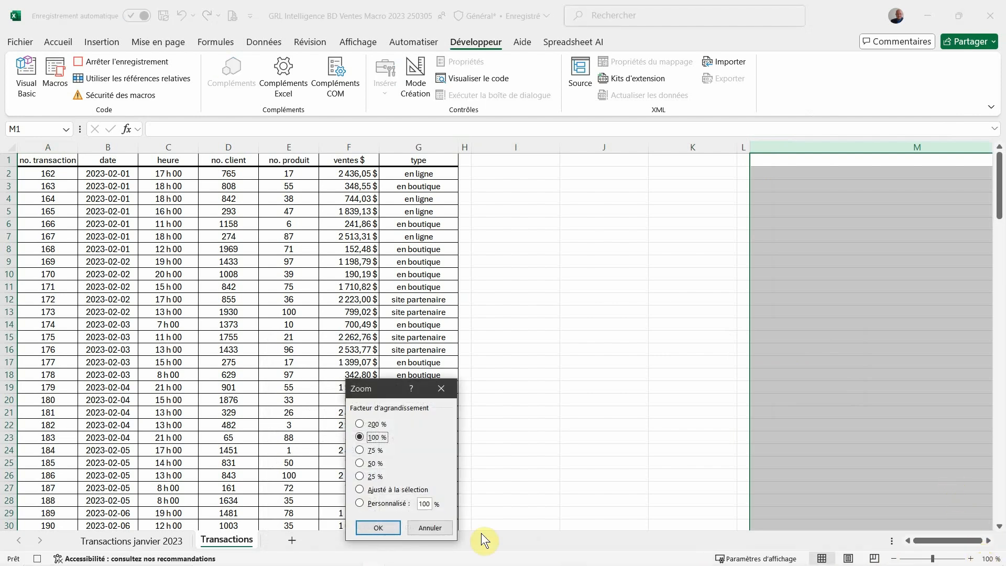
{"action": "left_click_drag", "start_coordinate": [419, 504], "coordinate": [436, 506]}
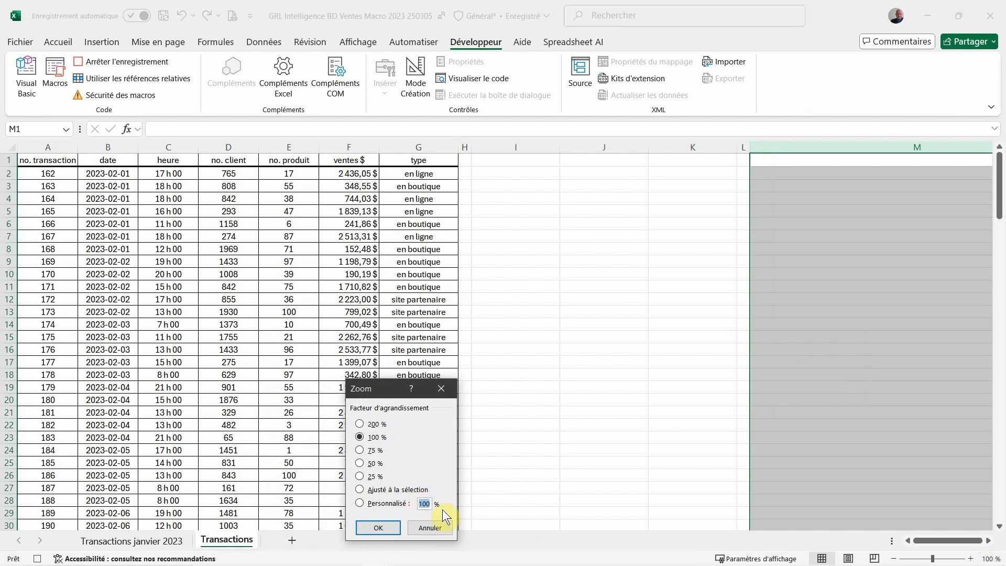
{"action": "type", "text": "92"}
{"action": "key", "text": "Return"}
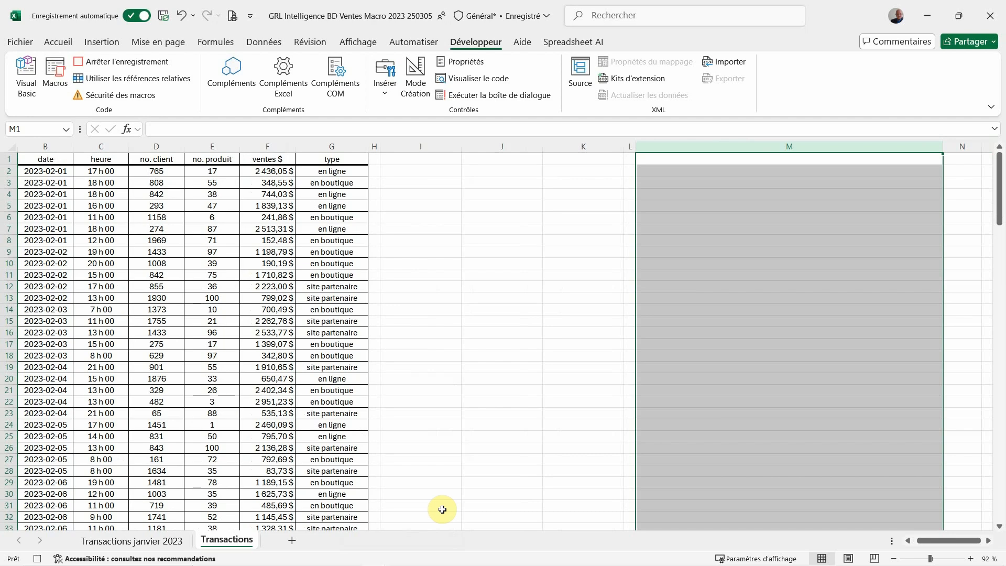
{"action": "key", "text": "ctrl+Home"}
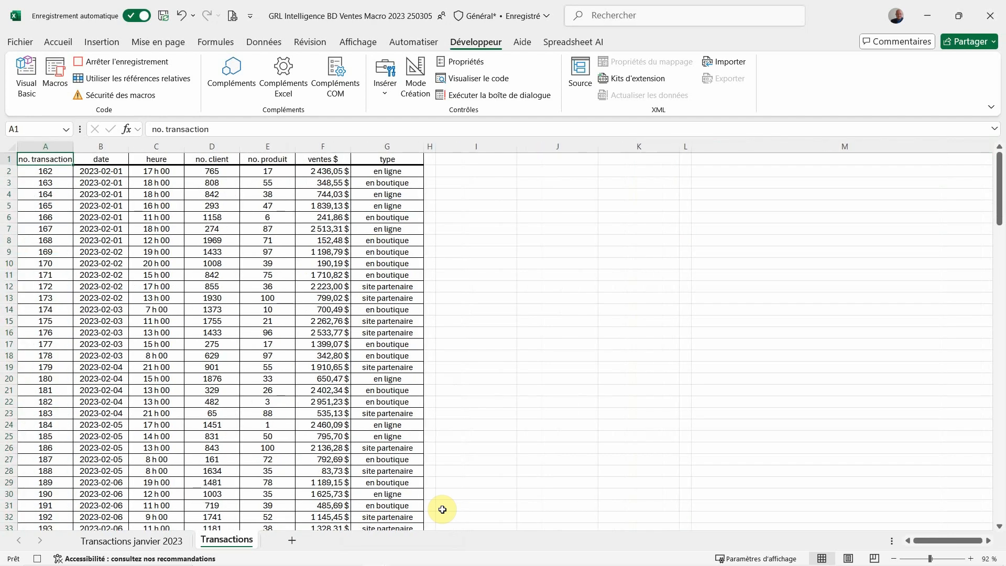
Enter the title "Statistiqus mensuelles - Résultats" in cell I1, keeping that cell selected
{"action": "left_click", "coordinate": [493, 160]}
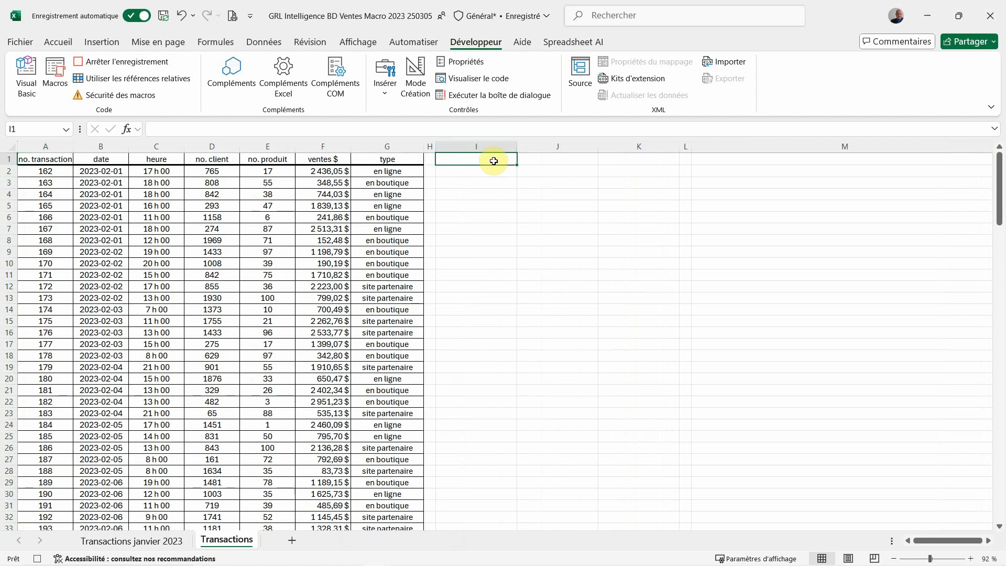
{"action": "type", "text": "S"}
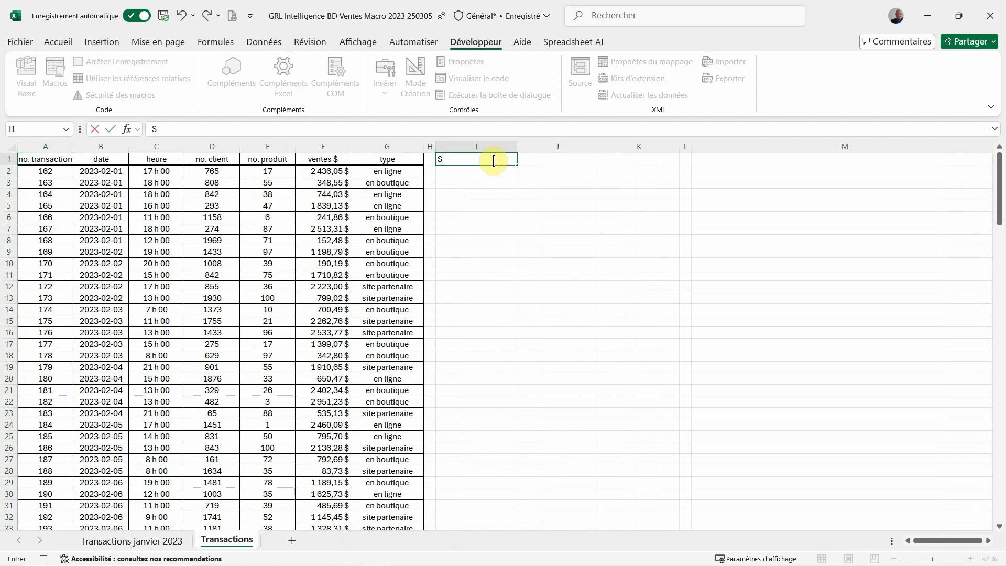
{"action": "type", "text": "tatistiqus mensuelles - Résultats"}
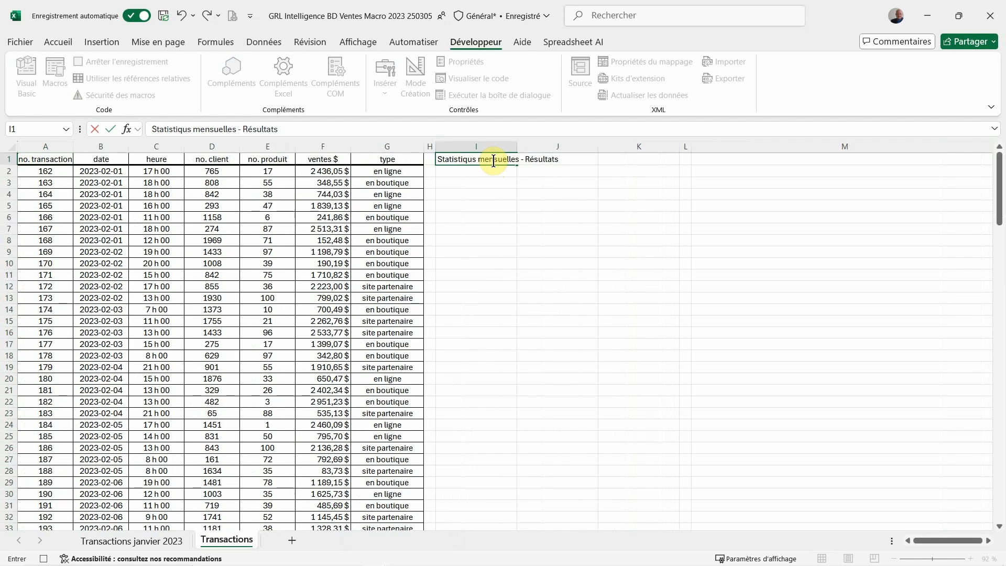
{"action": "key", "text": "ctrl+Return"}
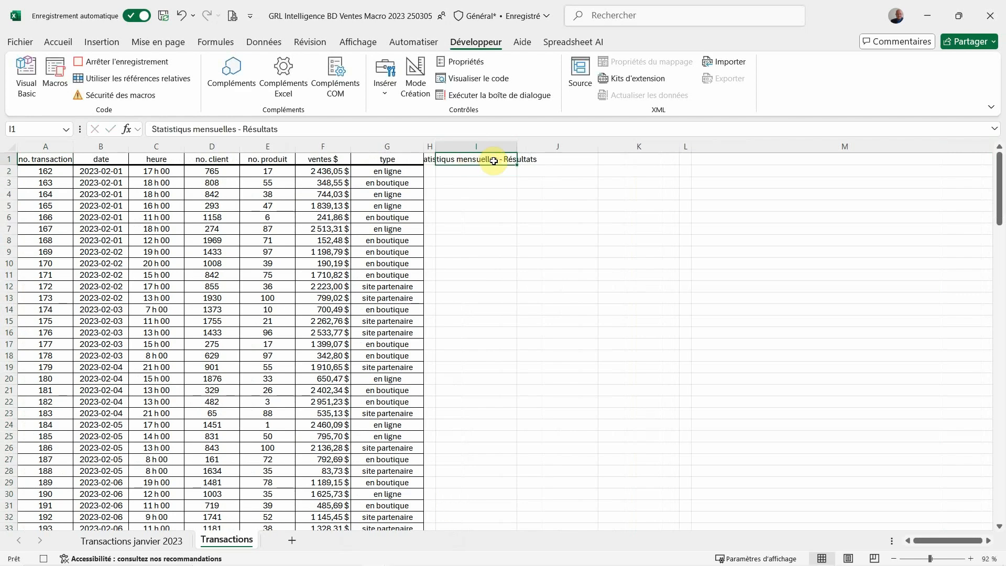
Make the title range I1:M1 bold and give it a light grey fill
{"action": "key", "text": "shift+Right"}
{"action": "key", "text": "shift+Right"}
{"action": "key", "text": "shift+Right"}
{"action": "key", "text": "shift+Right"}
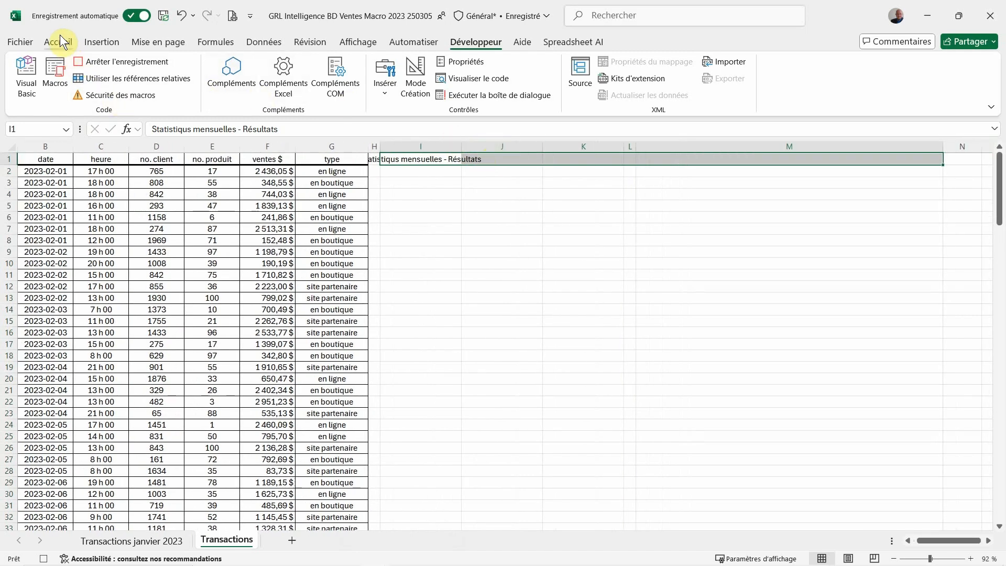
{"action": "left_click", "coordinate": [59, 41]}
{"action": "left_click", "coordinate": [87, 86]}
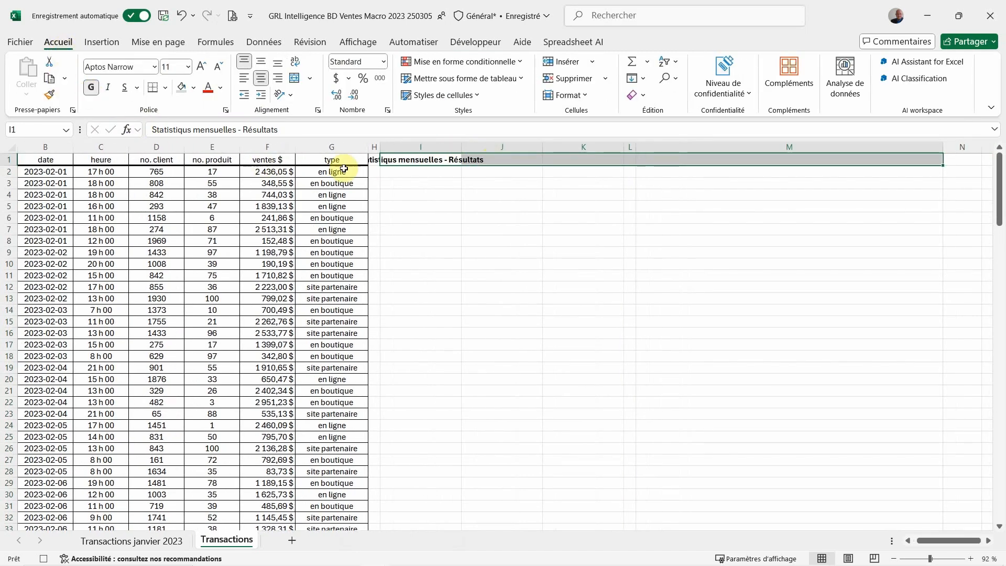
{"action": "left_click", "coordinate": [195, 88]}
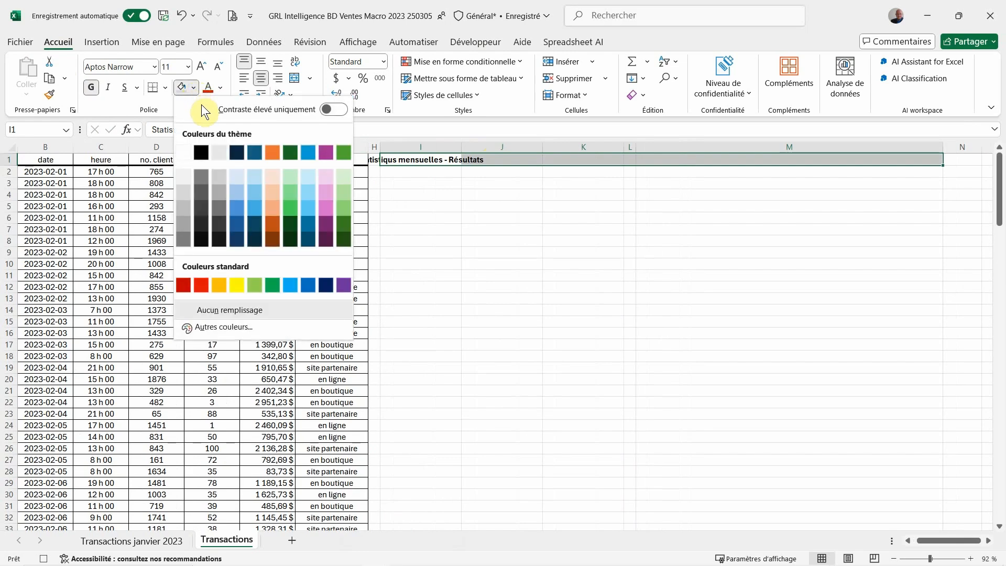
{"action": "left_click", "coordinate": [184, 185]}
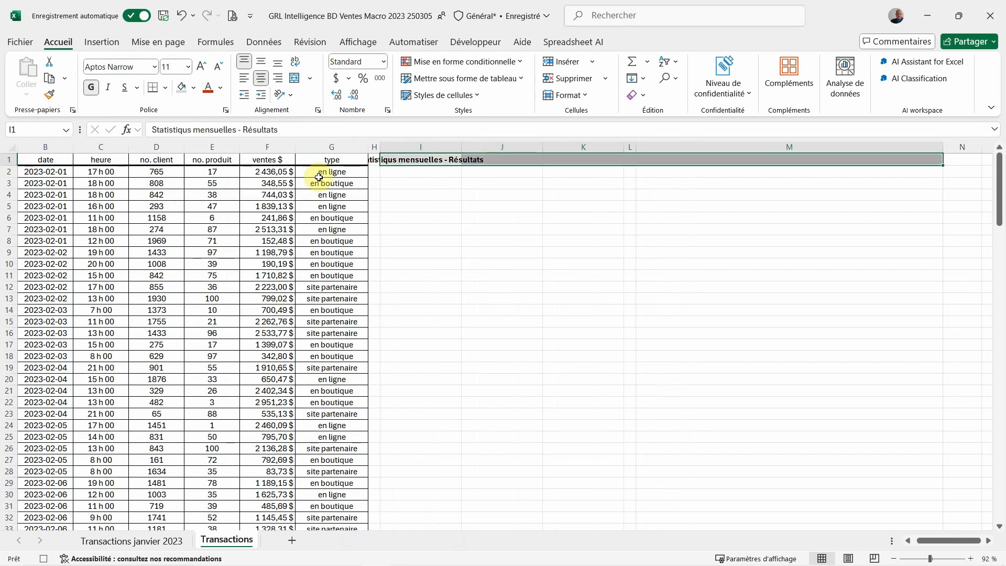
Set the horizontal alignment of I1:M1 to "Centré sur plusieurs colonnes" and return to cell A1
{"action": "right_click", "coordinate": [492, 159]}
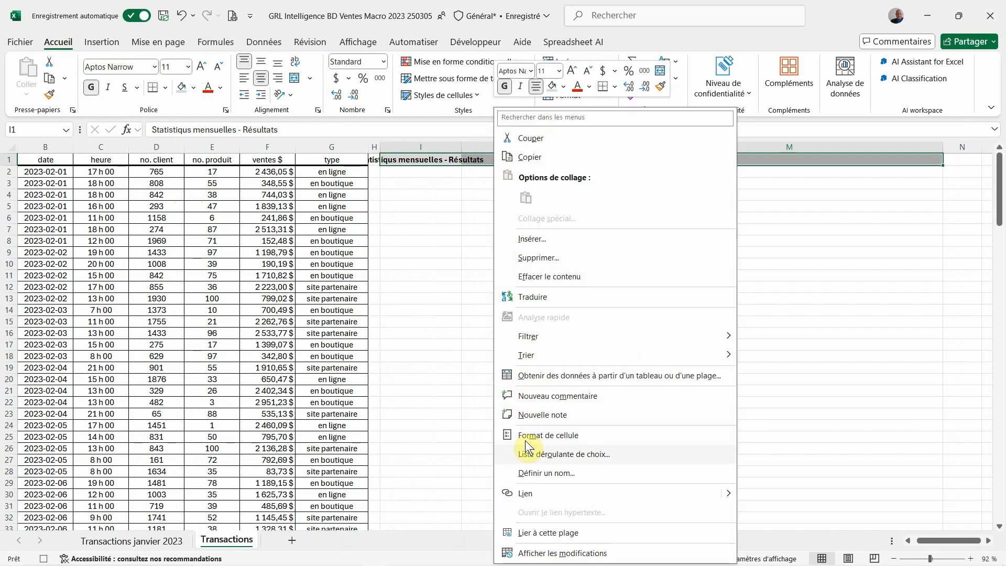
{"action": "left_click", "coordinate": [532, 438]}
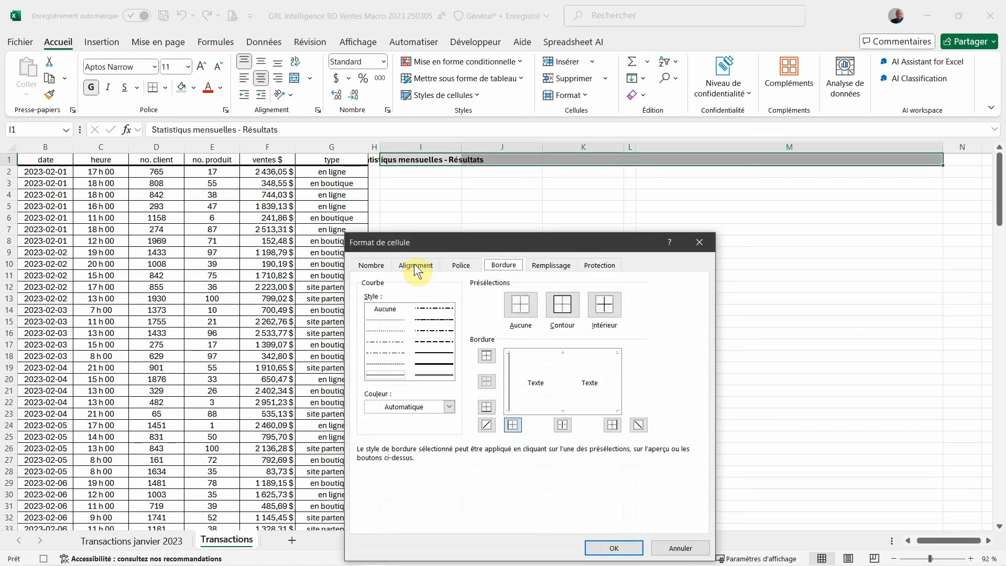
{"action": "left_click", "coordinate": [414, 264]}
{"action": "left_click", "coordinate": [466, 309]}
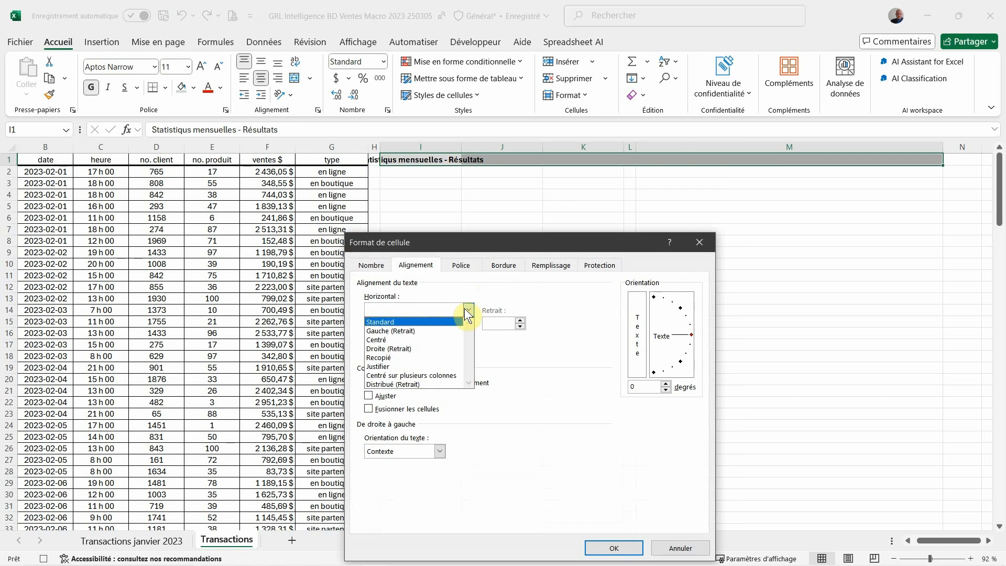
{"action": "left_click", "coordinate": [441, 373]}
{"action": "left_click", "coordinate": [615, 548]}
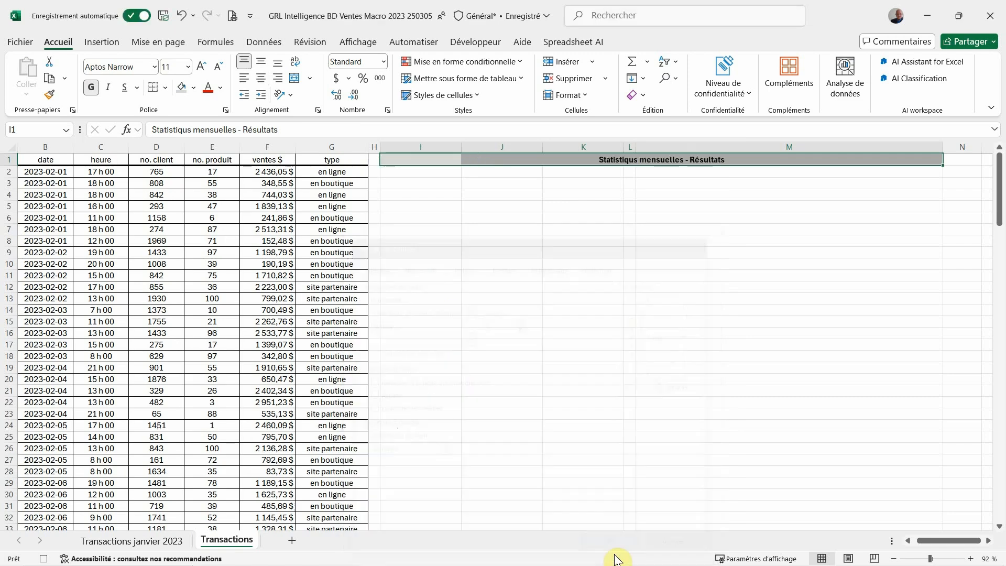
{"action": "key", "text": "ctrl+Home"}
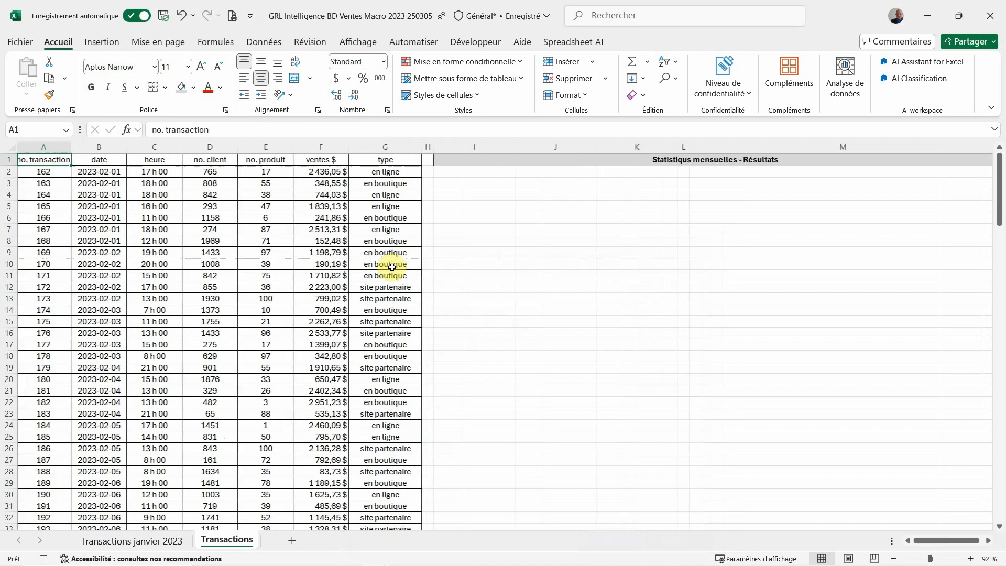
Insert a pivot table based on columns A through G, placed at cell I3 of the existing Transactions sheet
{"action": "left_click", "coordinate": [459, 186]}
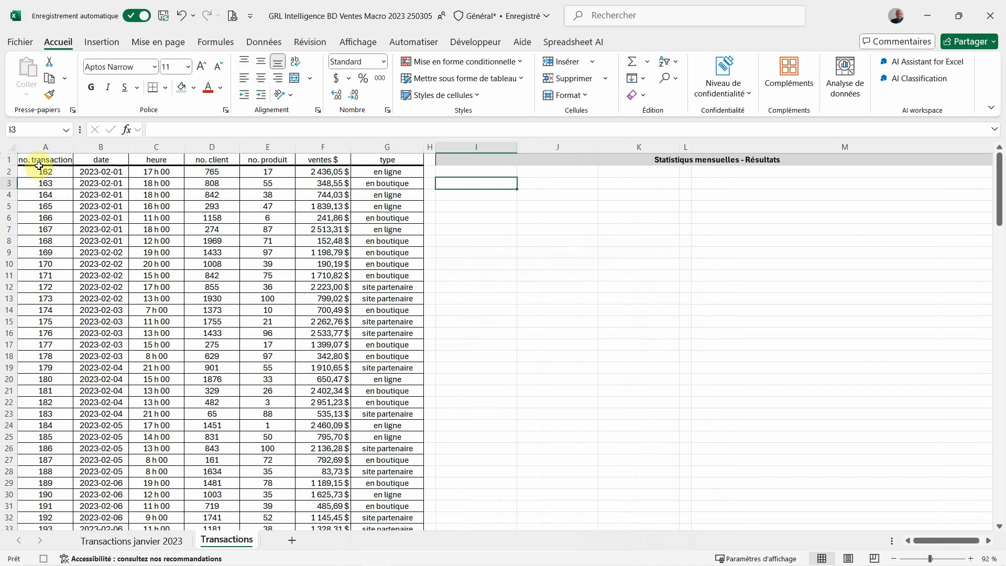
{"action": "left_click_drag", "start_coordinate": [47, 146], "coordinate": [361, 150]}
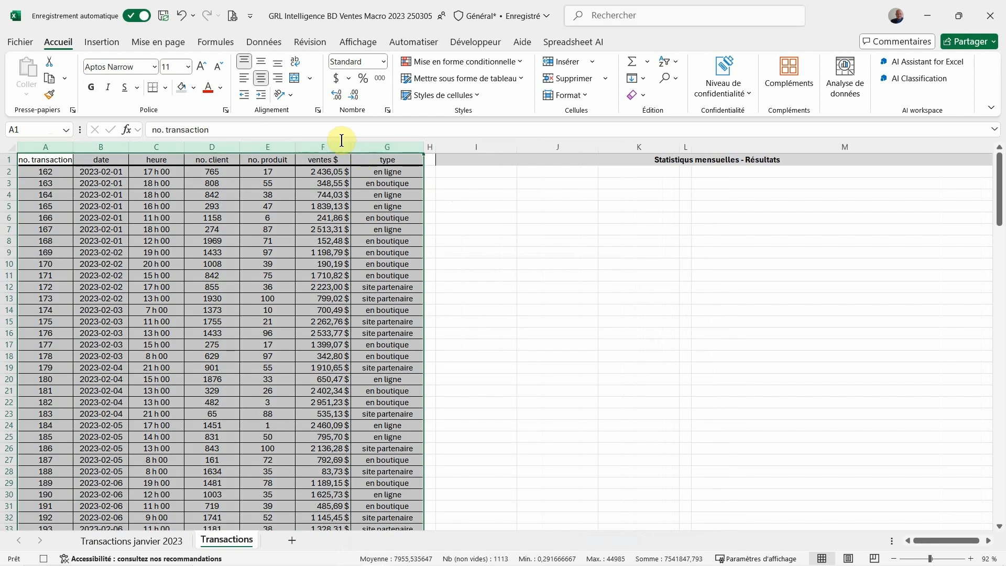
{"action": "left_click", "coordinate": [114, 49]}
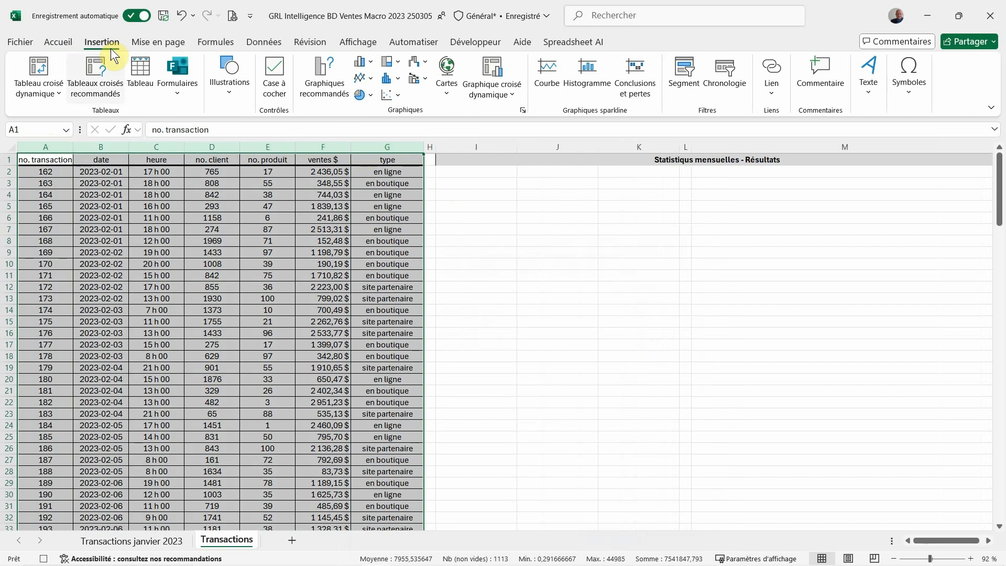
{"action": "left_click", "coordinate": [35, 65]}
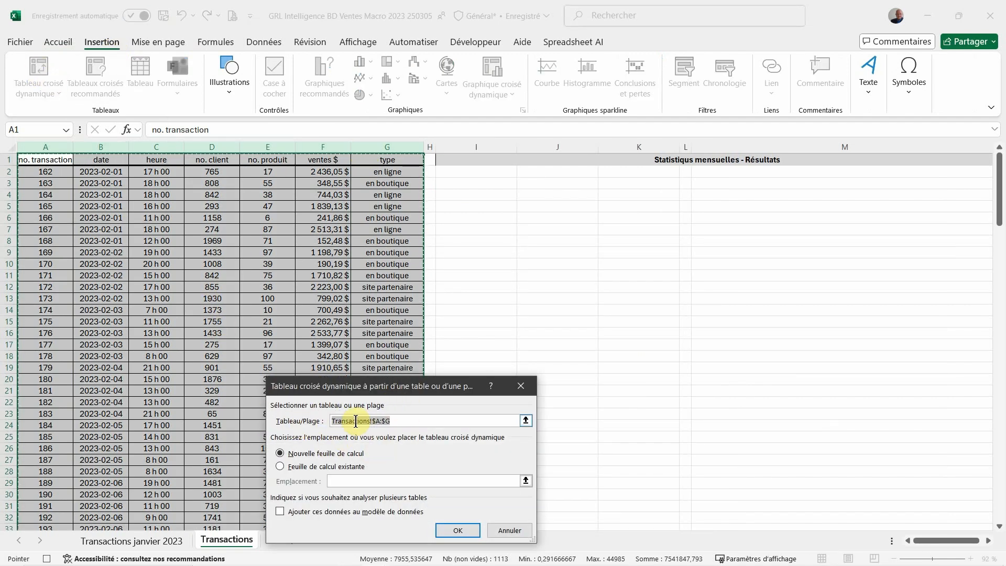
{"action": "left_click", "coordinate": [280, 466]}
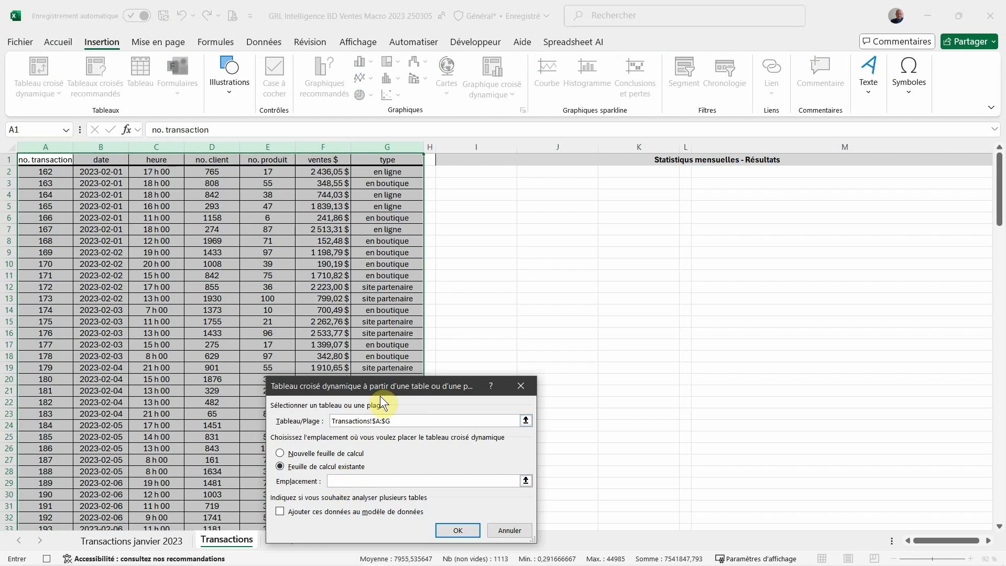
{"action": "left_click", "coordinate": [456, 184]}
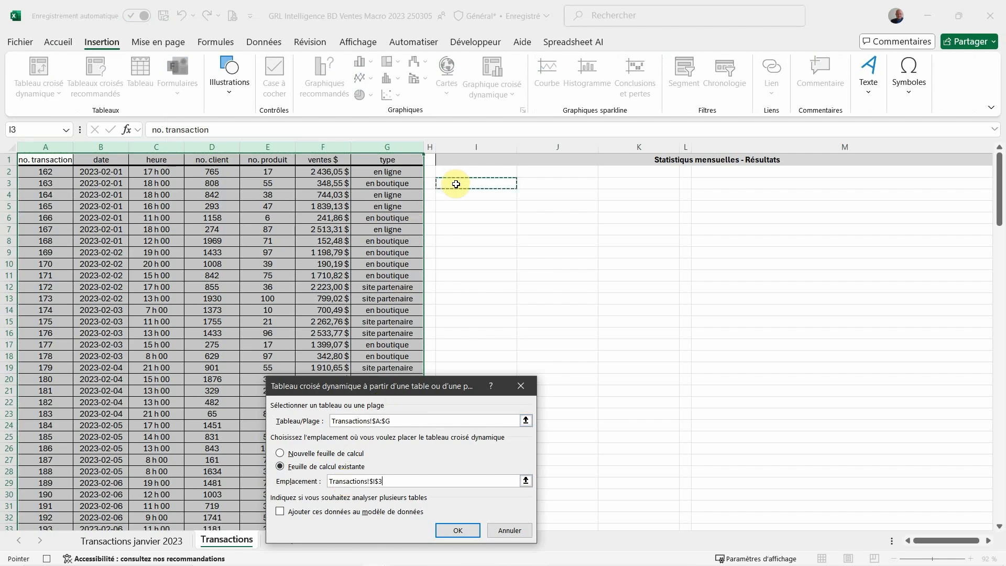
{"action": "left_click", "coordinate": [444, 527]}
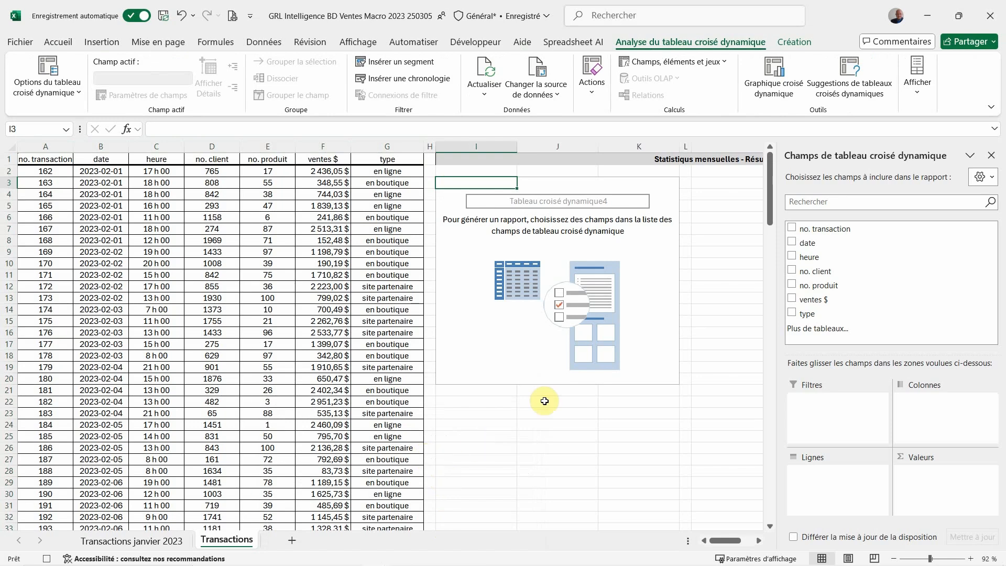
Add type as the pivot table's row field, with no. transaction and ventes $ as value fields
{"action": "left_click", "coordinate": [790, 313]}
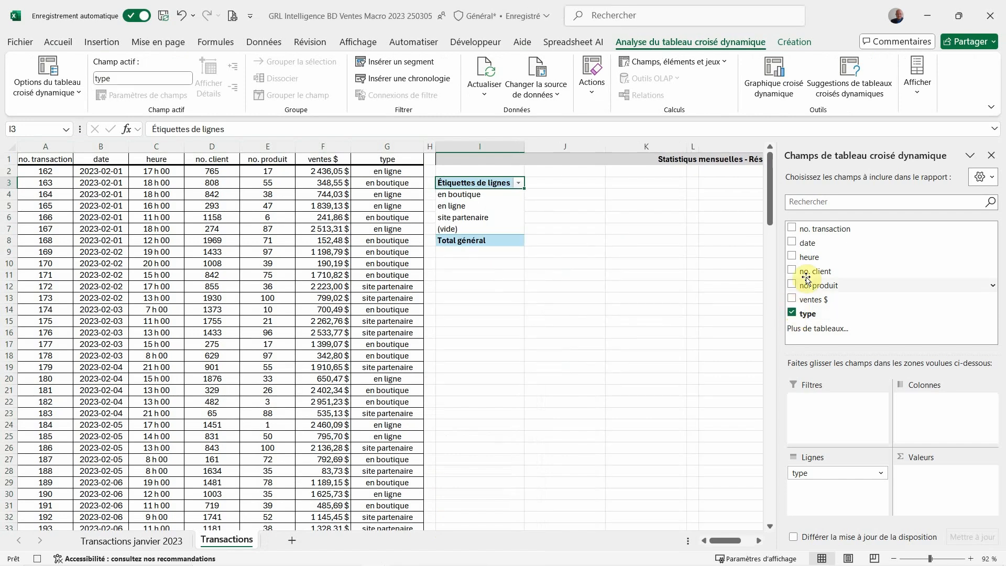
{"action": "left_click", "coordinate": [791, 227]}
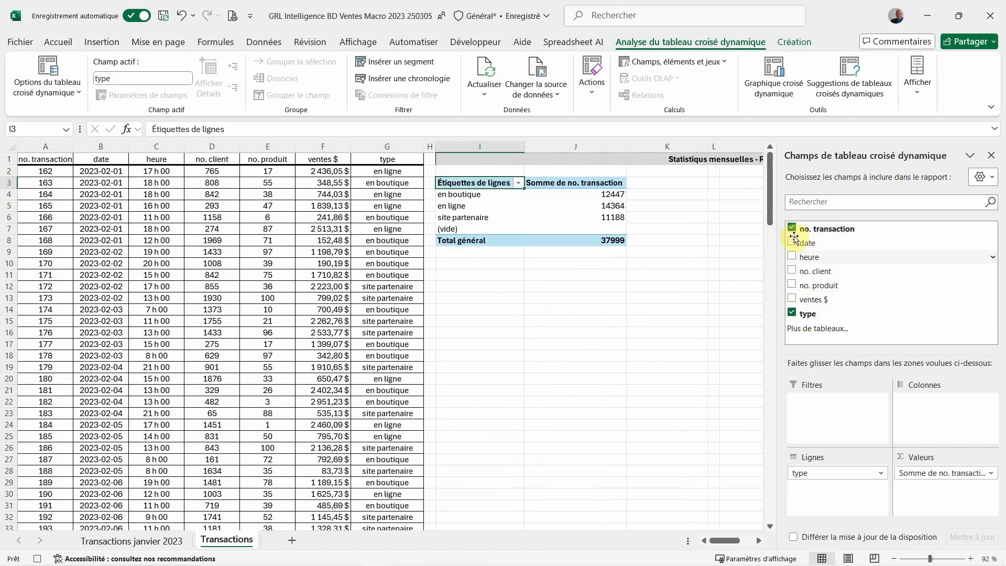
{"action": "left_click", "coordinate": [792, 299]}
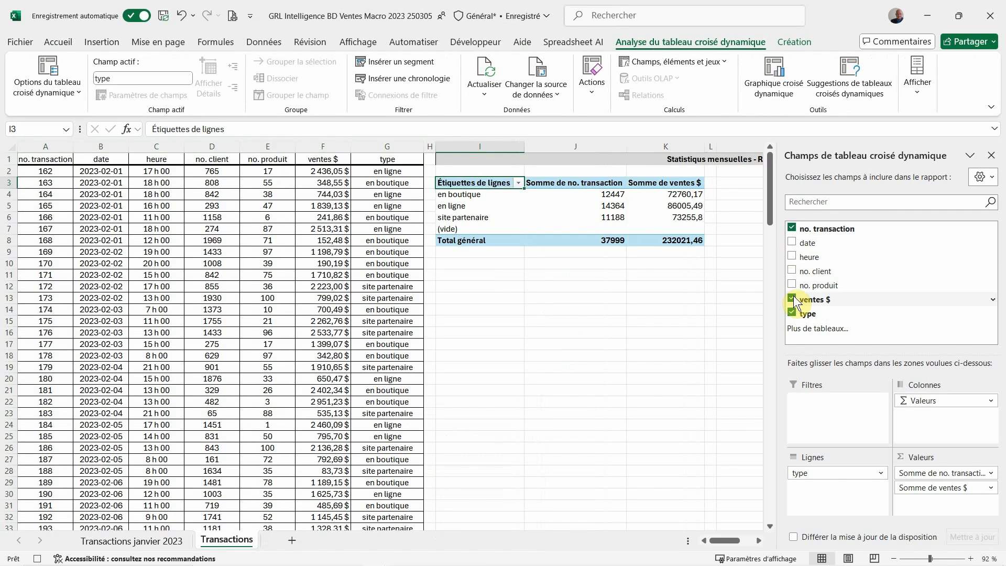
{"action": "left_click", "coordinate": [493, 146]}
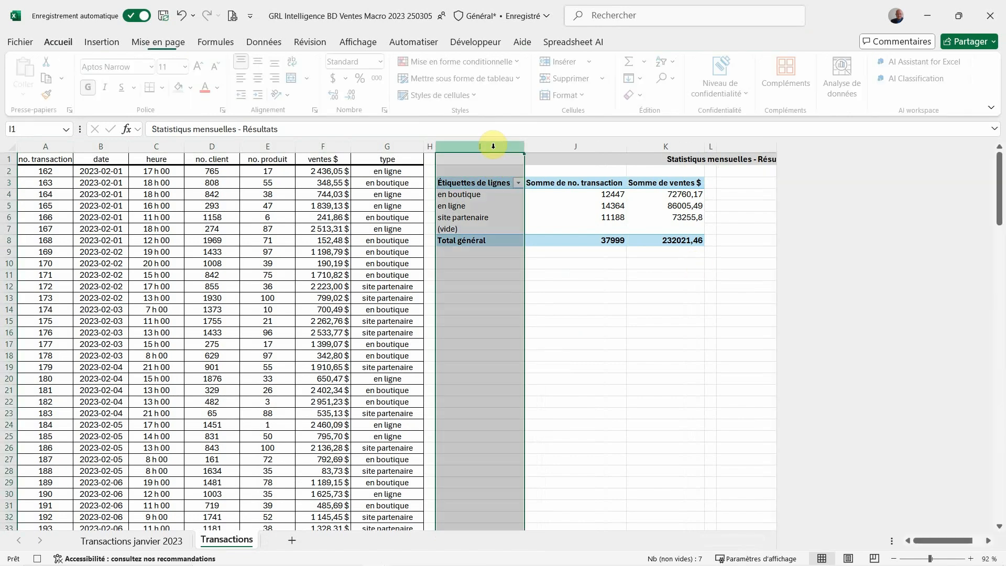
{"action": "left_click", "coordinate": [652, 147]}
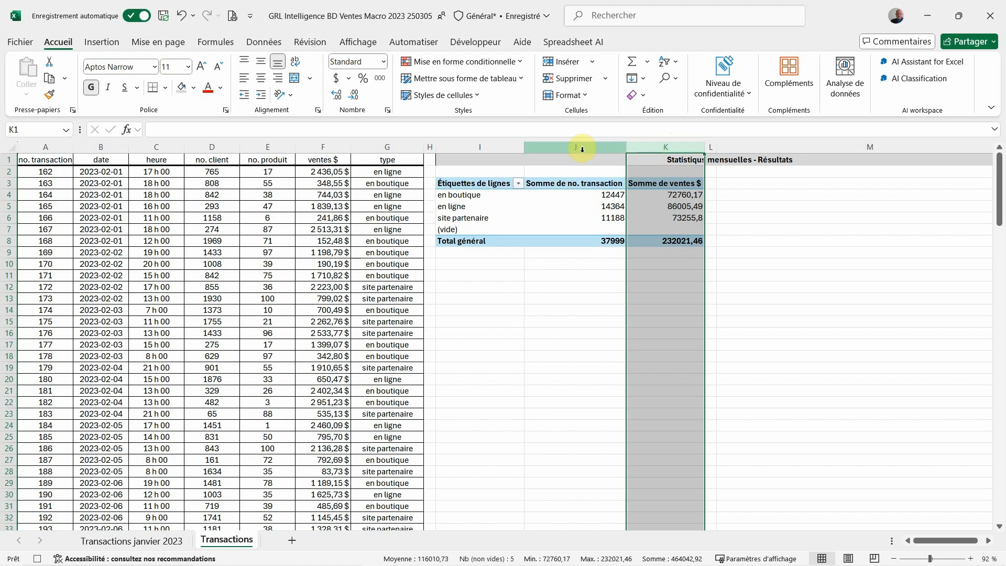
{"action": "left_click", "coordinate": [582, 149]}
Summarize the pivot table's no. transaction value field by Nombre instead of Somme, and close the field list
{"action": "left_click", "coordinate": [568, 209]}
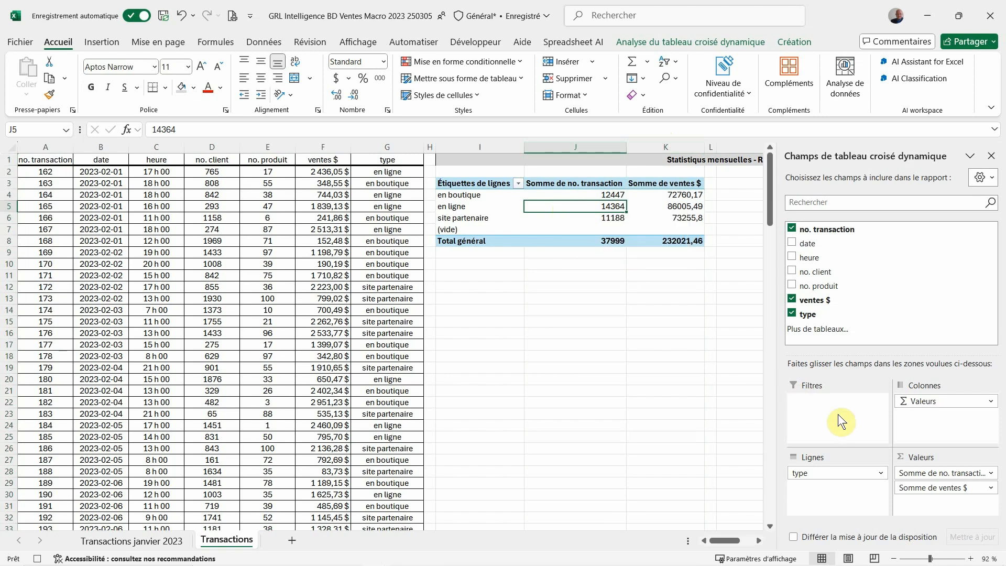
{"action": "left_click", "coordinate": [921, 474]}
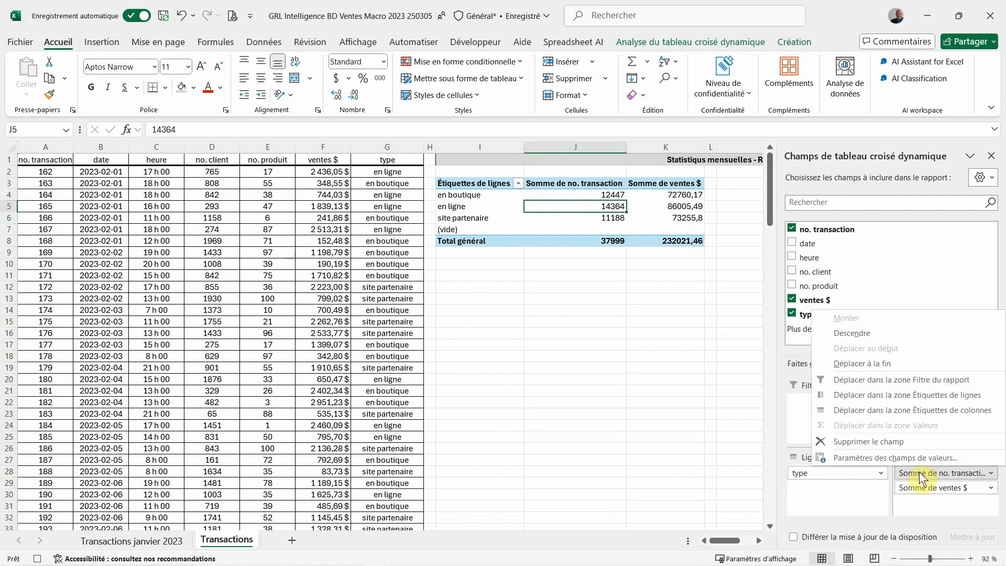
{"action": "left_click", "coordinate": [913, 459]}
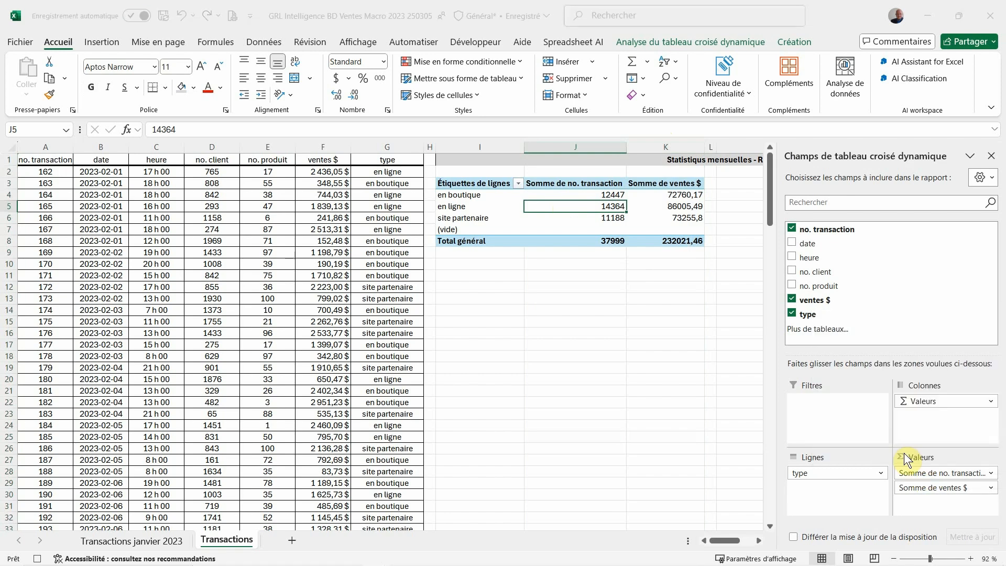
{"action": "left_click", "coordinate": [307, 459]}
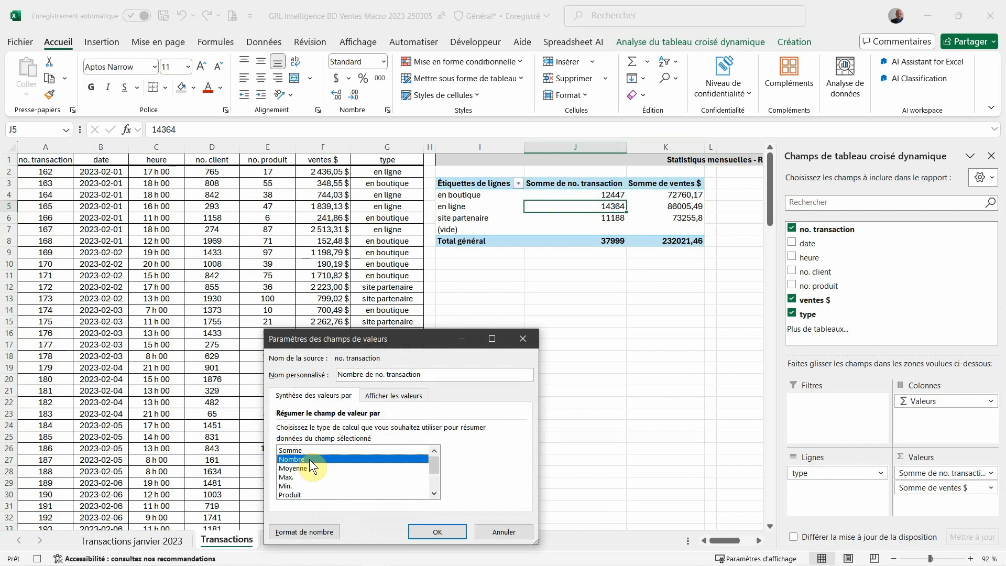
{"action": "left_click", "coordinate": [448, 530]}
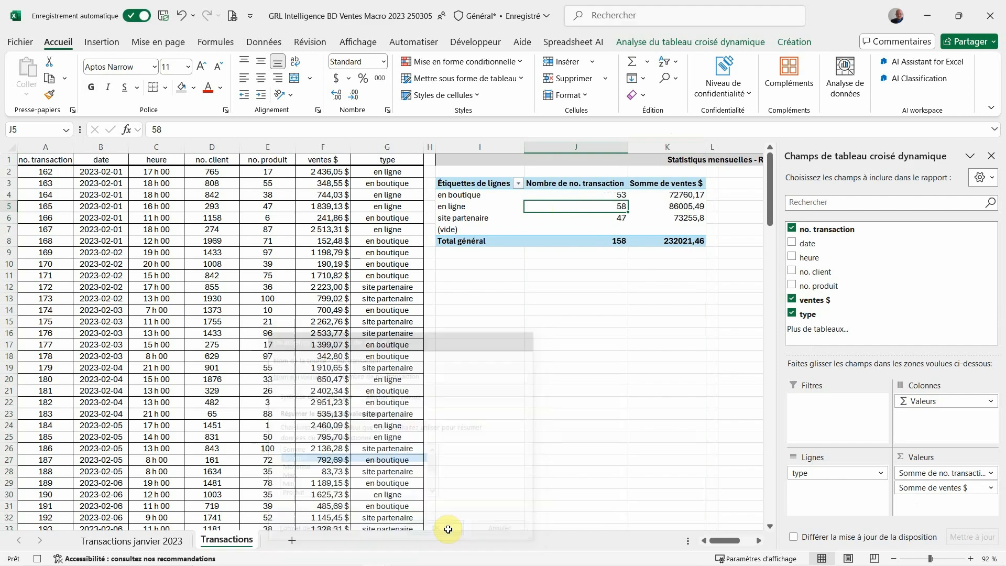
{"action": "left_click", "coordinate": [991, 156]}
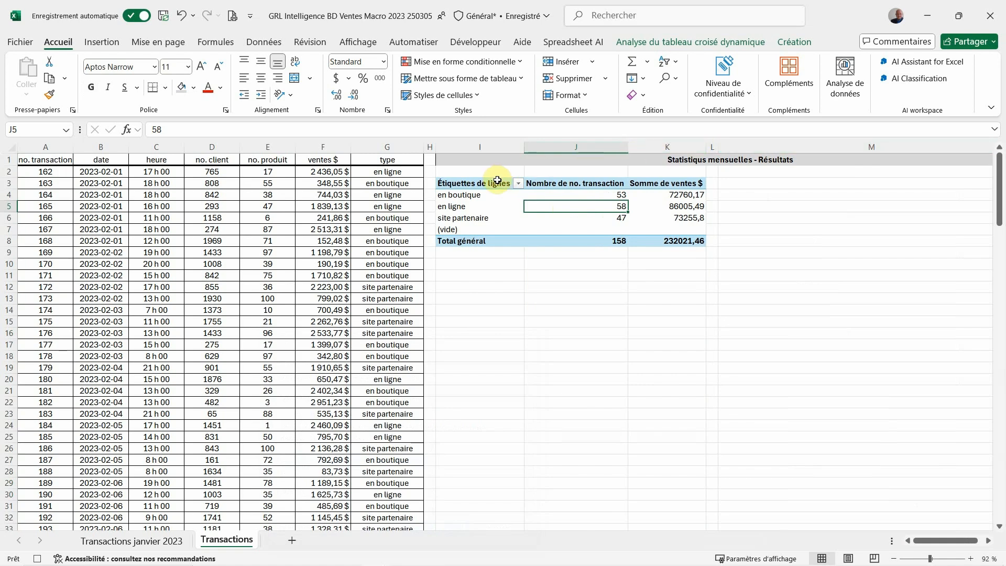
Copy the whole pivot table I3:K8 and paste it over itself as values only
{"action": "left_click_drag", "start_coordinate": [495, 183], "coordinate": [654, 238]}
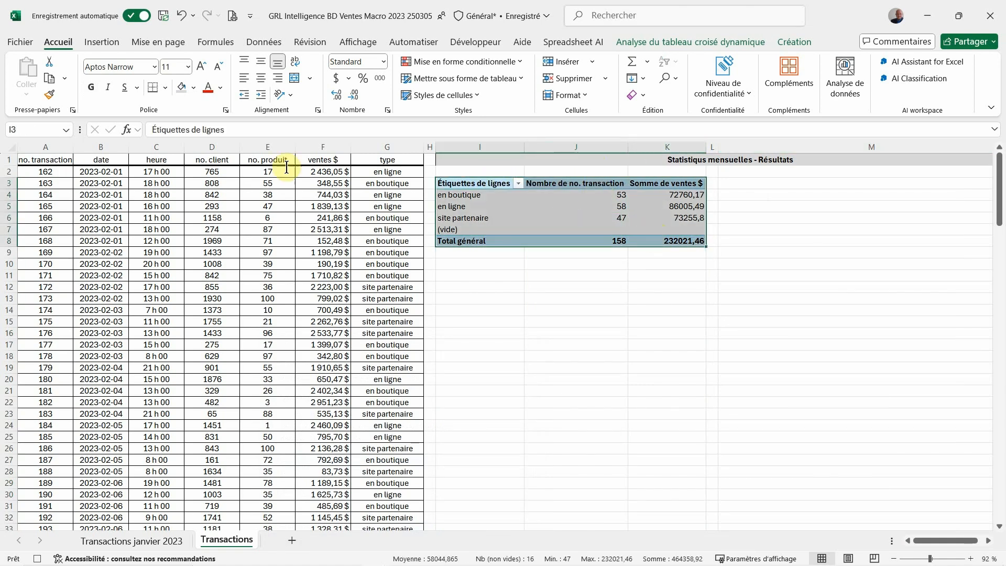
{"action": "left_click", "coordinate": [54, 82]}
{"action": "left_click", "coordinate": [27, 94]}
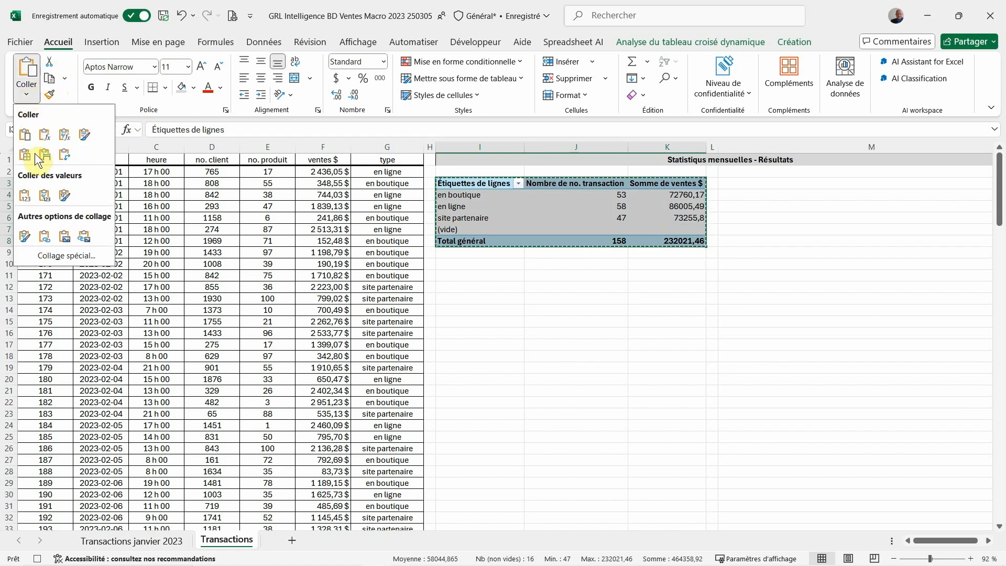
{"action": "left_click", "coordinate": [30, 192]}
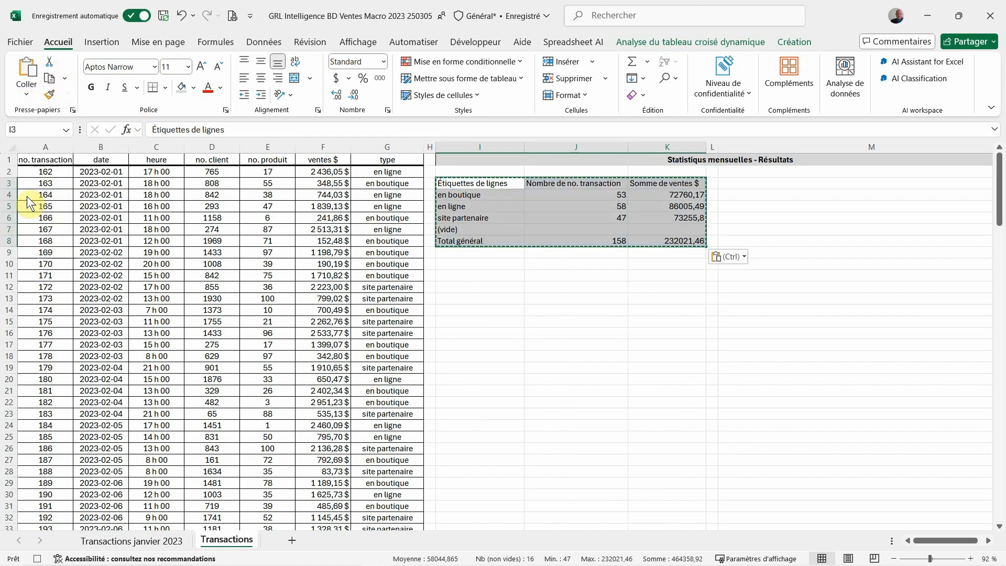
Apply outline and interior borders to the table in I3:K8
{"action": "right_click", "coordinate": [550, 201]}
{"action": "left_click", "coordinate": [589, 434]}
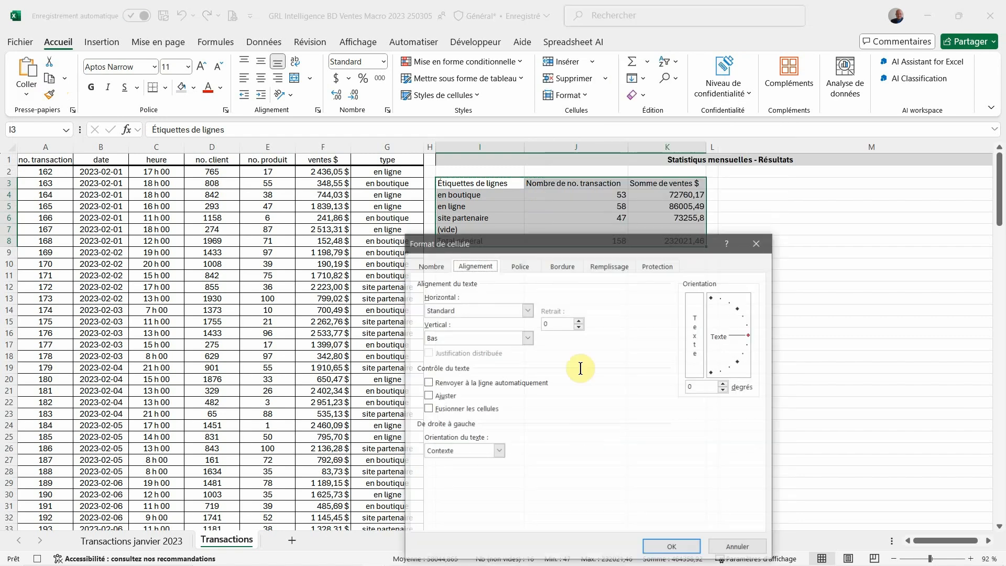
{"action": "left_click", "coordinate": [552, 271]}
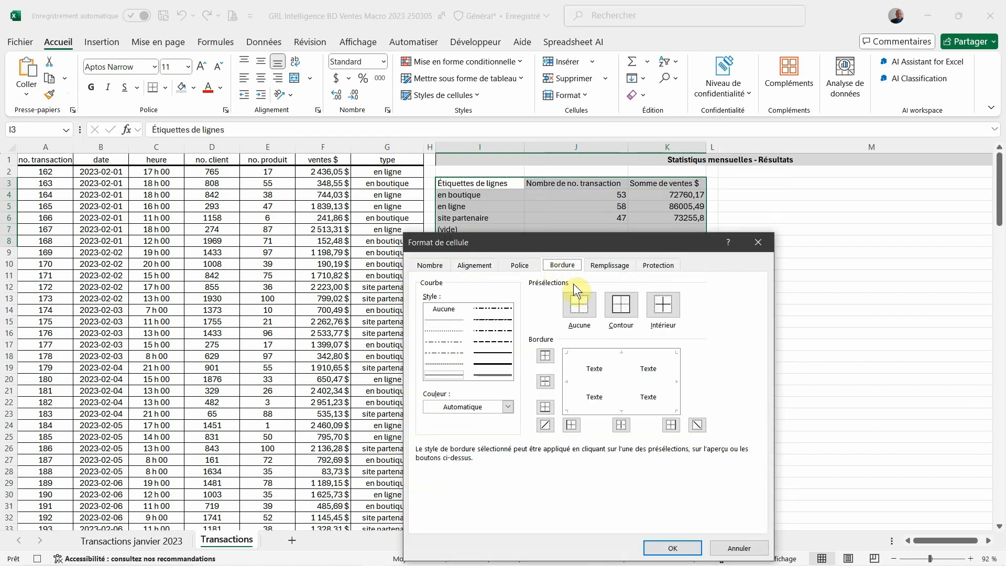
{"action": "left_click", "coordinate": [627, 299]}
{"action": "left_click", "coordinate": [662, 312]}
{"action": "left_click", "coordinate": [672, 548]}
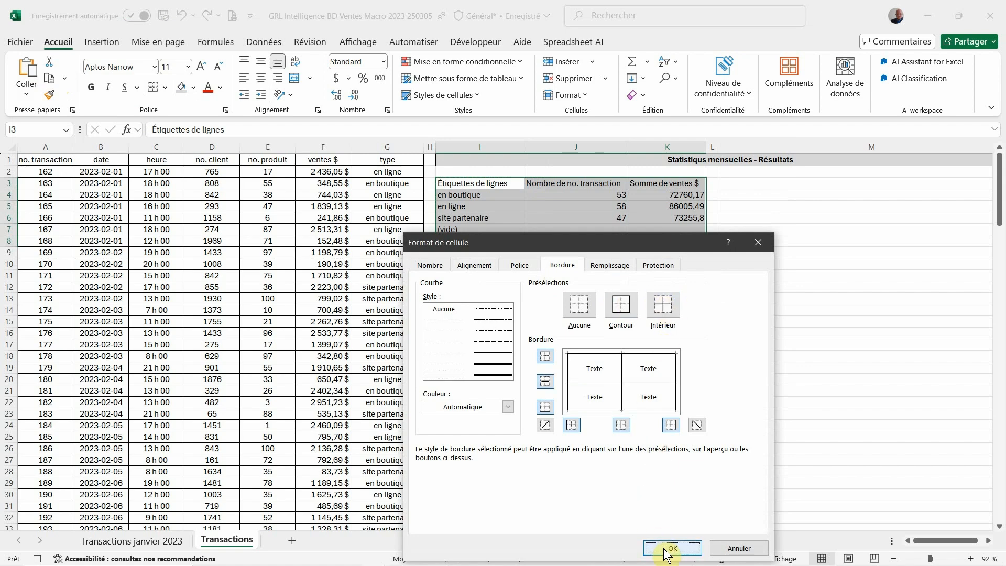
Delete the (vide) row cells I7:K7 from the summary table, shifting the cells below up
{"action": "left_click_drag", "start_coordinate": [478, 230], "coordinate": [658, 229]}
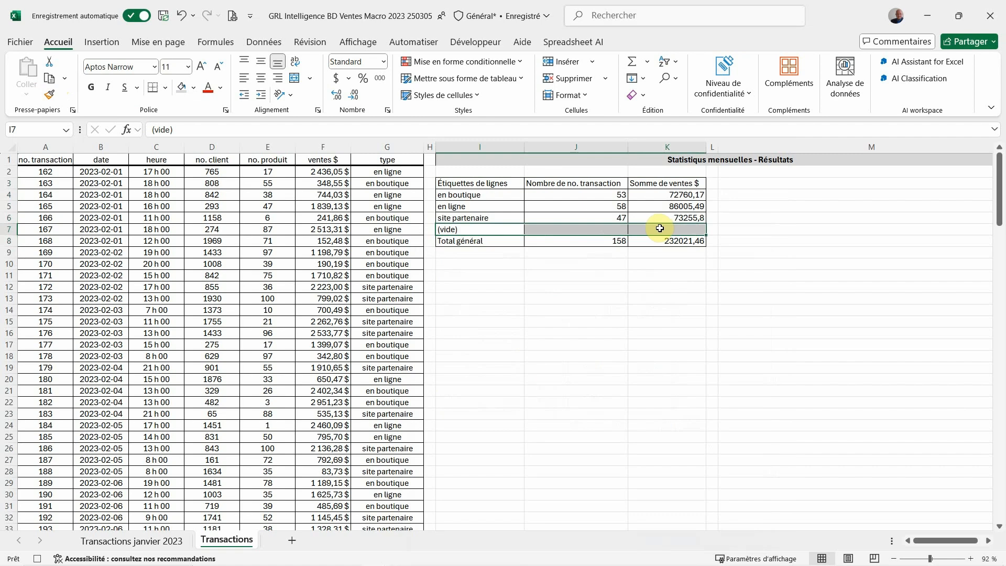
{"action": "right_click", "coordinate": [660, 229]}
{"action": "left_click", "coordinate": [686, 260]}
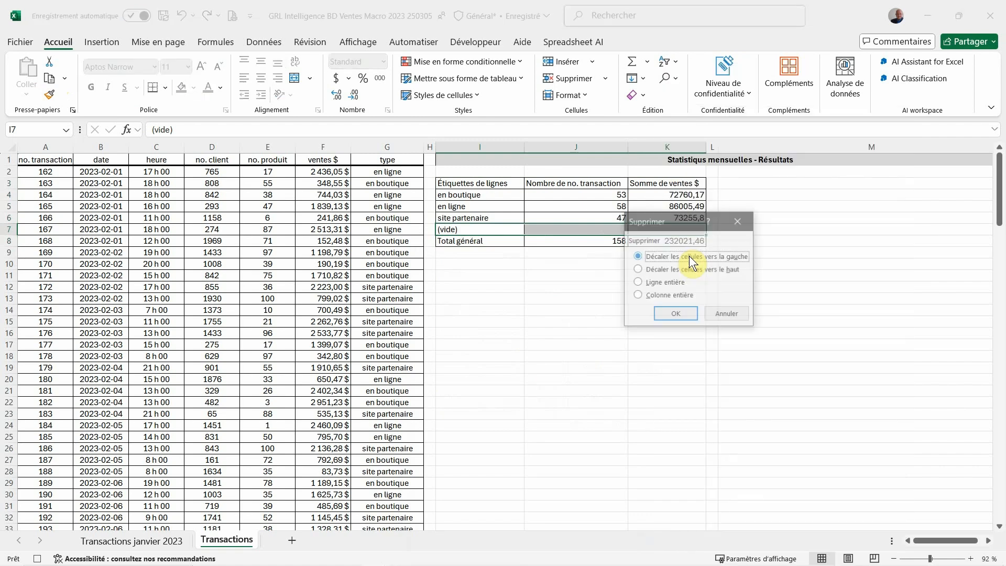
{"action": "left_click", "coordinate": [639, 269]}
{"action": "left_click", "coordinate": [665, 313]}
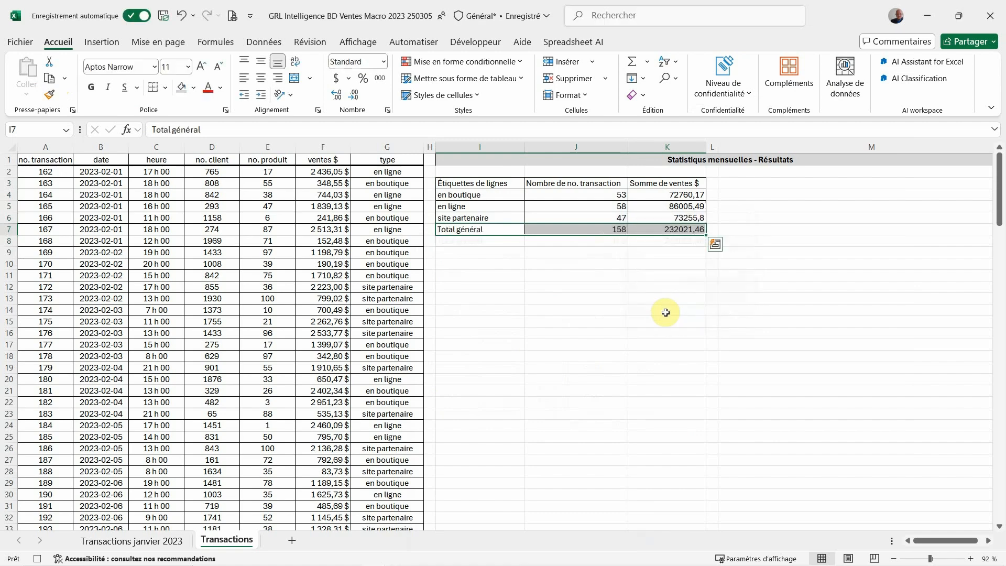
Replace the bottom border of the summary table's header cells I3:K3 with a thick line
{"action": "left_click_drag", "start_coordinate": [496, 183], "coordinate": [639, 184]}
{"action": "right_click", "coordinate": [642, 184]}
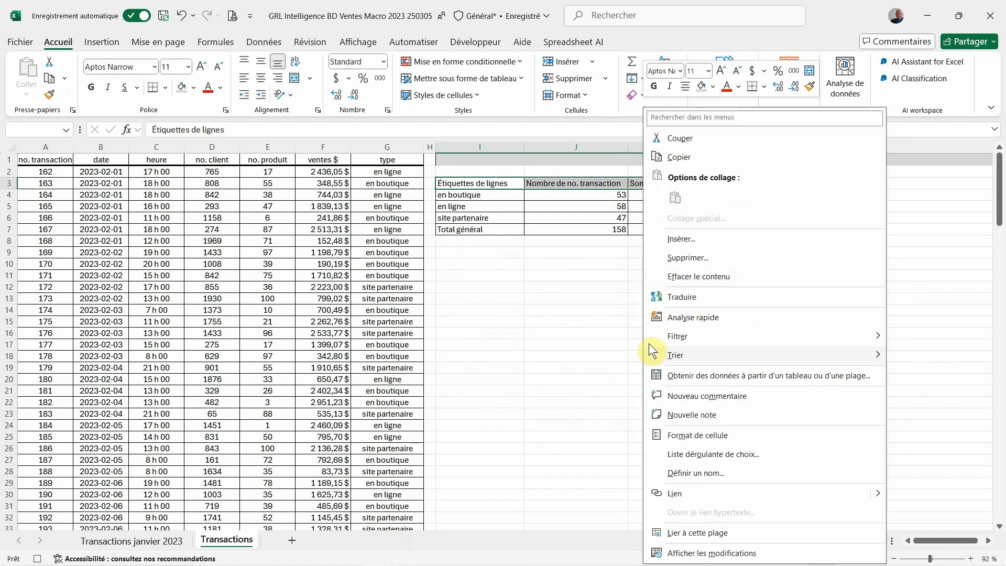
{"action": "left_click", "coordinate": [681, 435]}
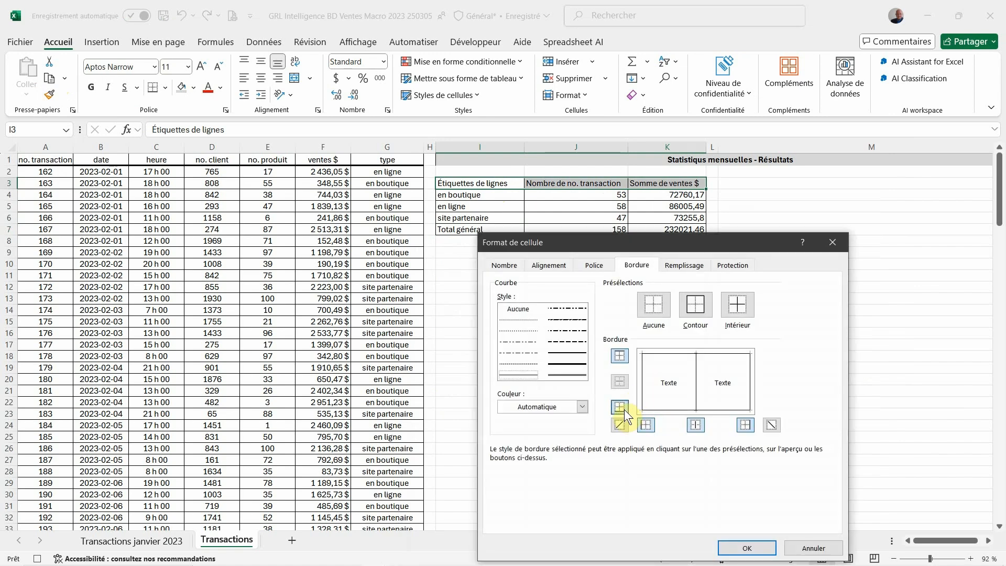
{"action": "left_click", "coordinate": [621, 407]}
{"action": "left_click", "coordinate": [580, 369]}
{"action": "left_click", "coordinate": [620, 407]}
{"action": "left_click", "coordinate": [748, 548]}
Apply a thick bottom border to the data rows I4:K6, separating them from the Total général row
{"action": "left_click_drag", "start_coordinate": [510, 197], "coordinate": [653, 217]}
{"action": "right_click", "coordinate": [654, 216]}
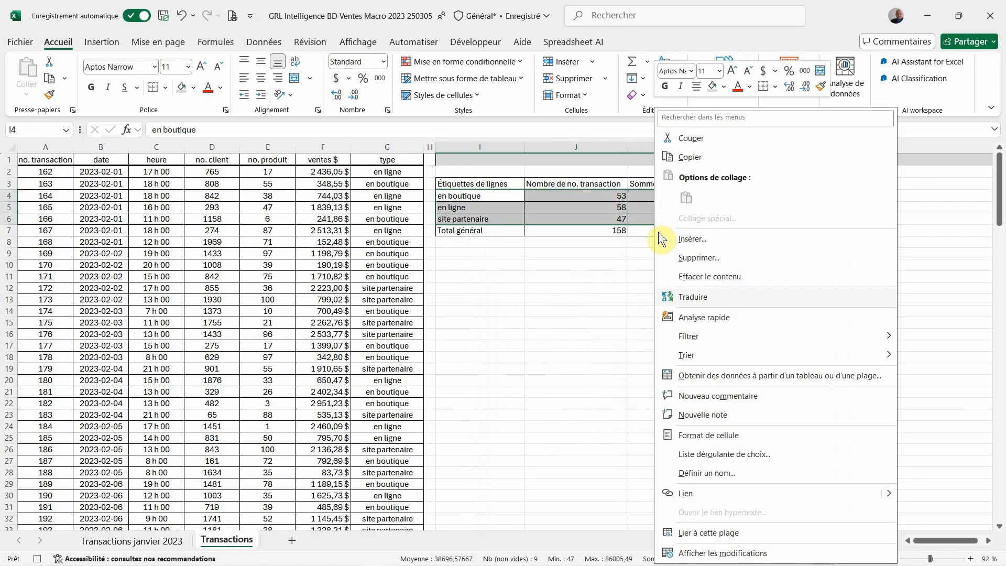
{"action": "left_click", "coordinate": [674, 430]}
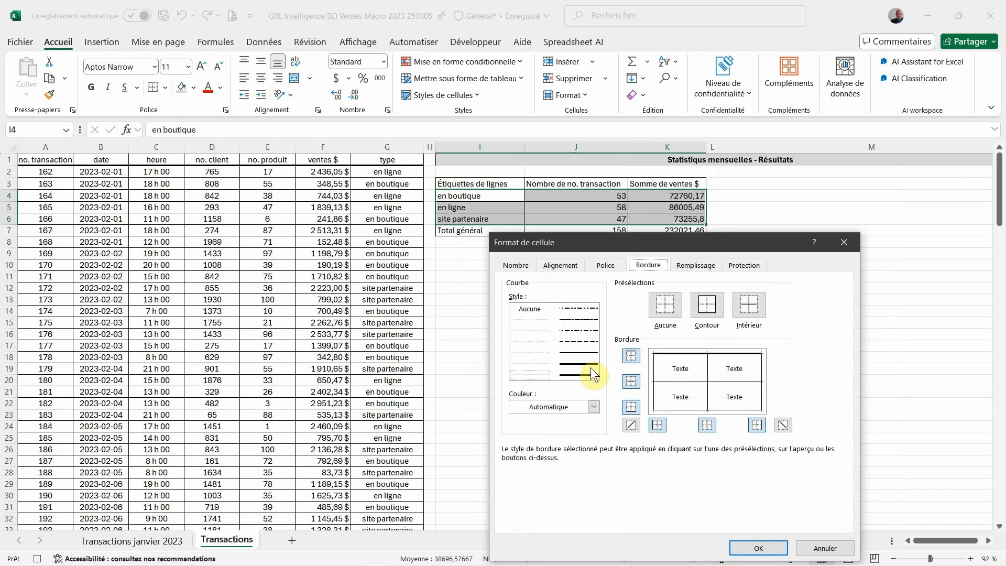
{"action": "left_click", "coordinate": [589, 366]}
{"action": "left_click", "coordinate": [631, 407]}
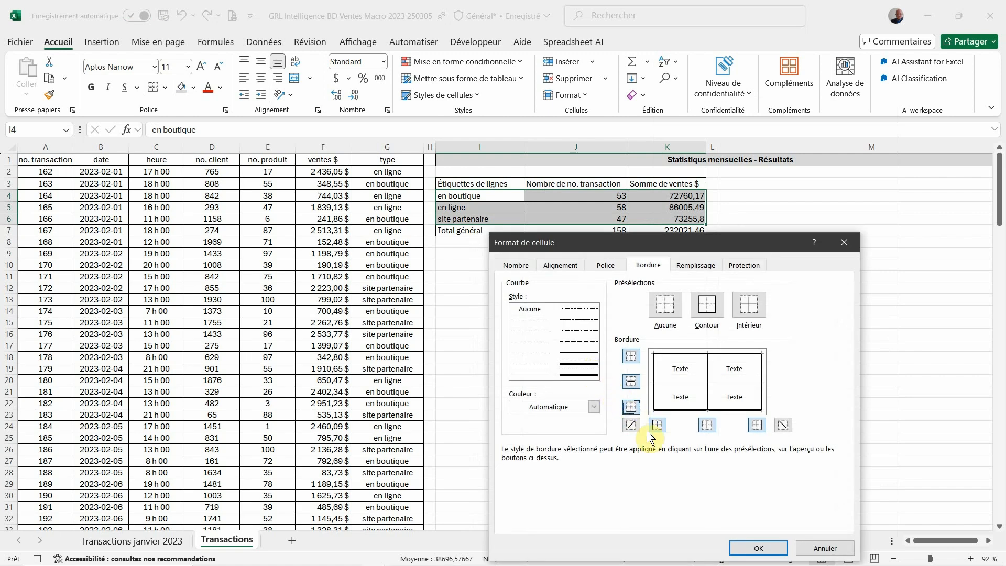
{"action": "left_click", "coordinate": [758, 547]}
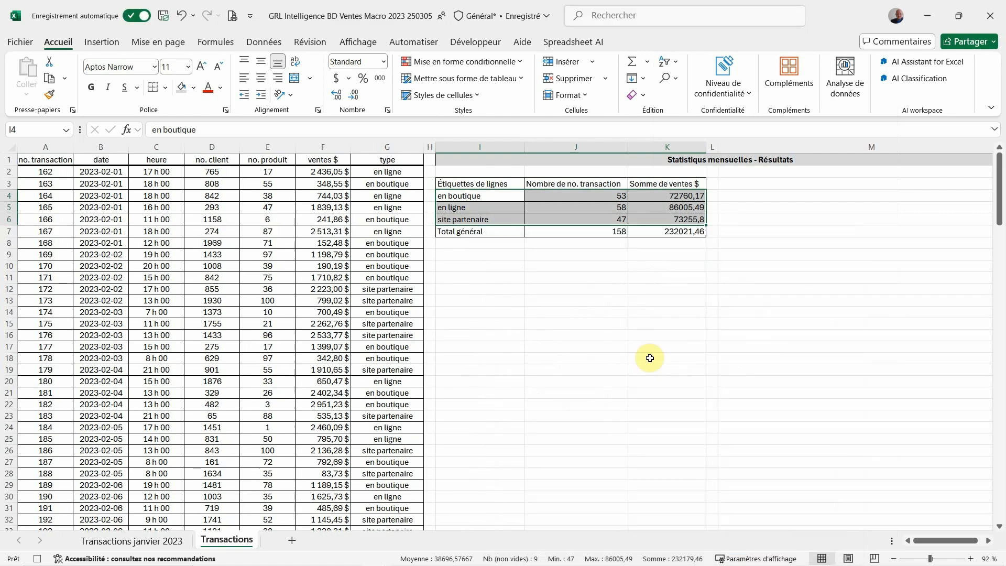
Rename the header in I3 as "type de transaction"
{"action": "left_click", "coordinate": [483, 181]}
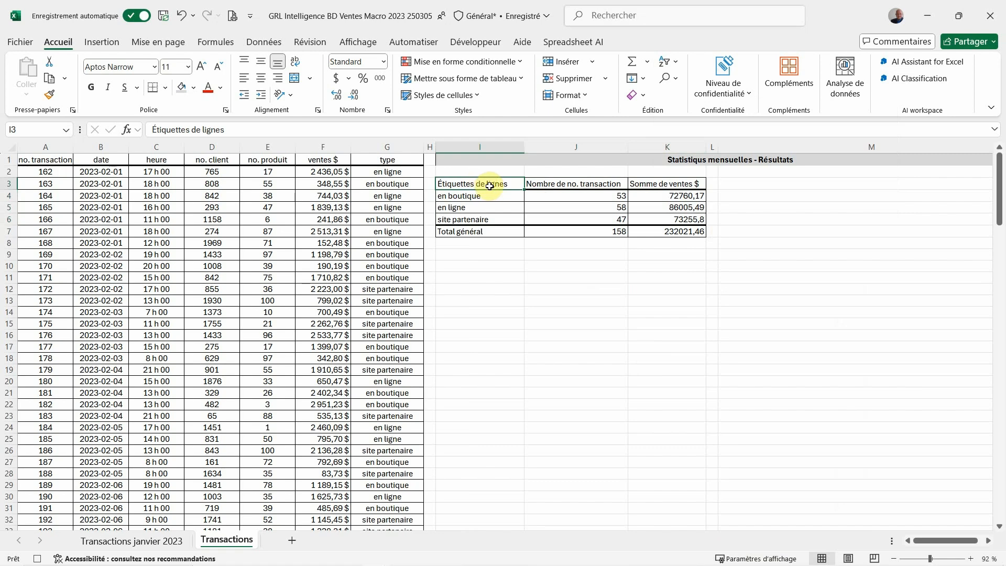
{"action": "type", "text": "type de"}
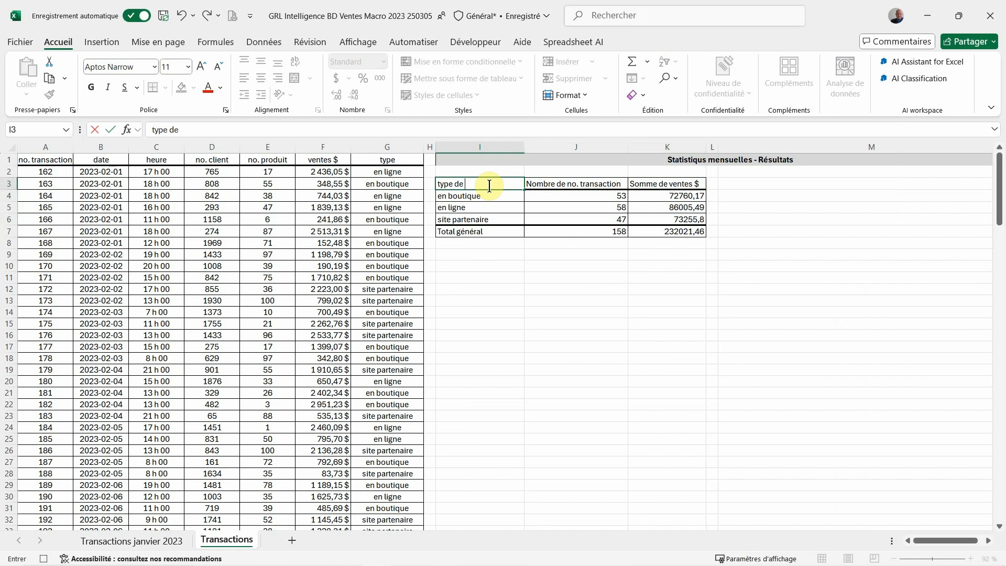
{"action": "type", "text": " transacton"}
{"action": "type", "text": "n"}
{"action": "key", "text": "Return"}
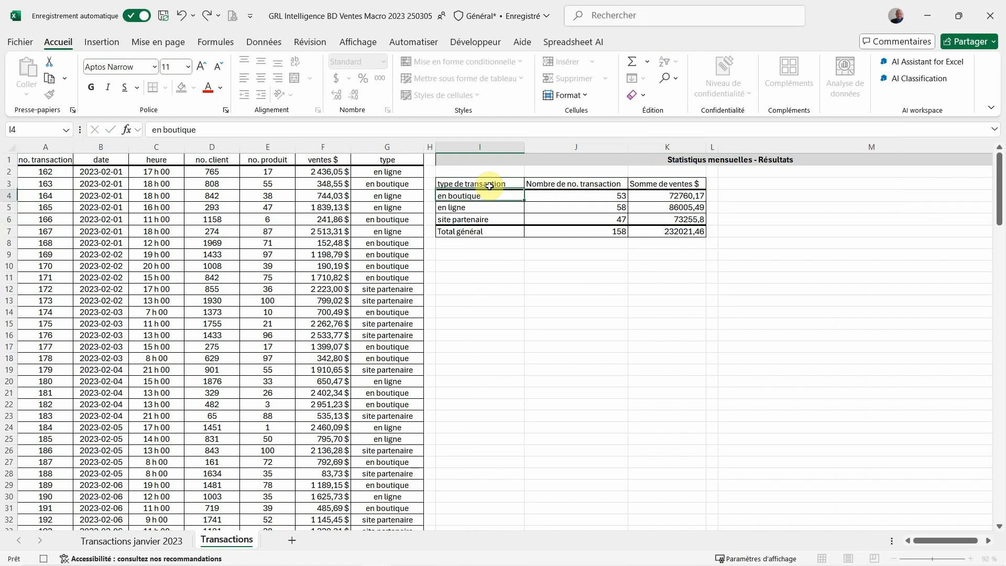
Rename the header in J3 as "nb. de transactions" and the one in K3 as "ventes mensuelles"
{"action": "left_click", "coordinate": [490, 185]}
{"action": "key", "text": "Right"}
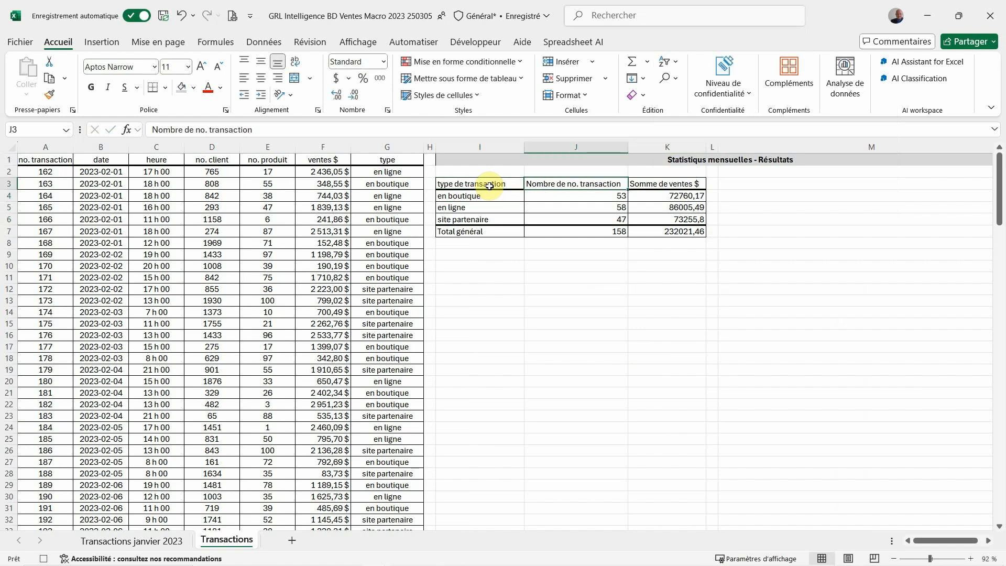
{"action": "type", "text": "nb."}
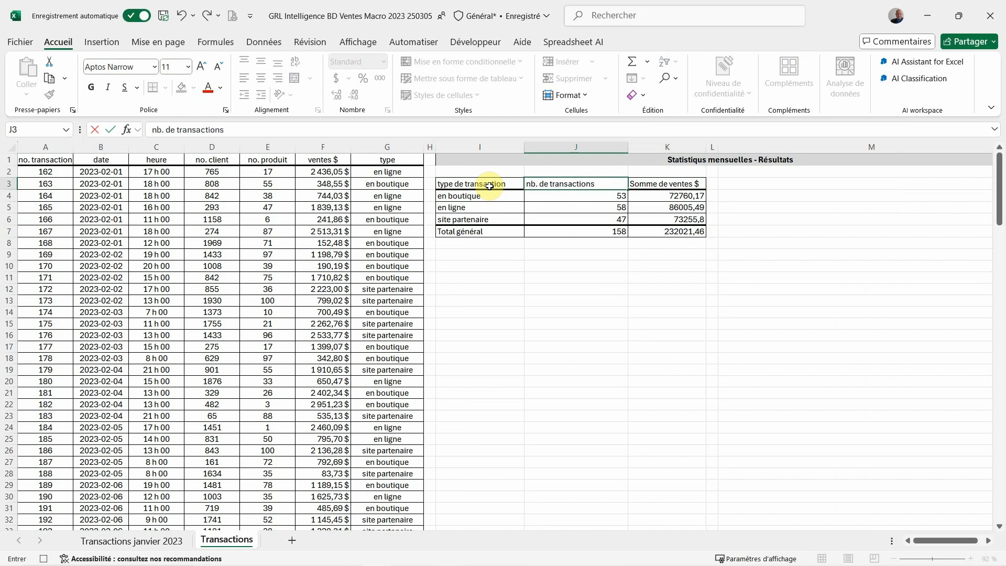
{"action": "key", "text": "ctrl+Return"}
{"action": "key", "text": "Right"}
{"action": "type", "text": "ve"}
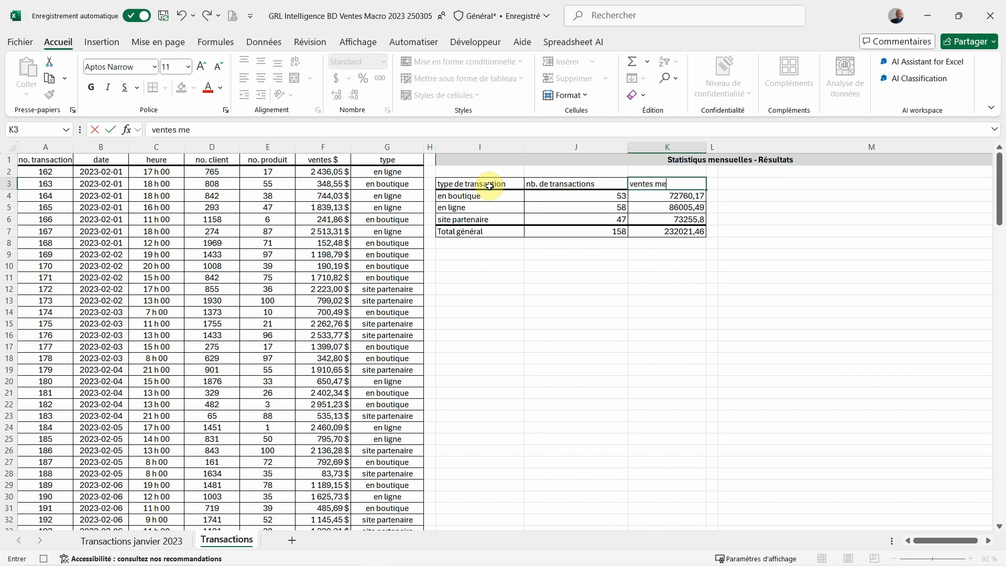
{"action": "type", "text": "ntes mensuelles"}
{"action": "key", "text": "Return"}
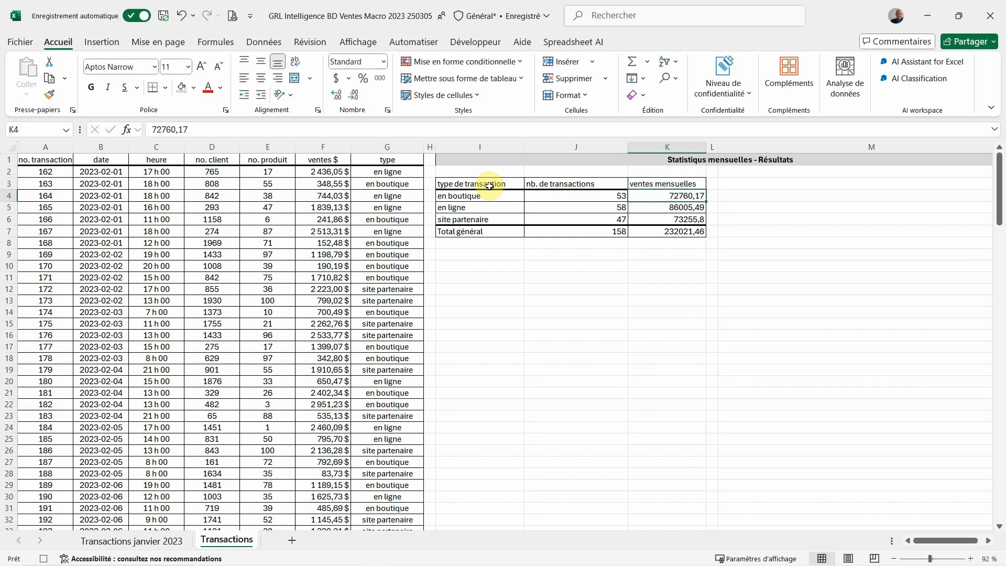
Center the header cells I3:K3 and the transaction-count column J3:J7 horizontally
{"action": "key", "text": "Up"}
{"action": "left_click", "coordinate": [489, 186], "text": "shift"}
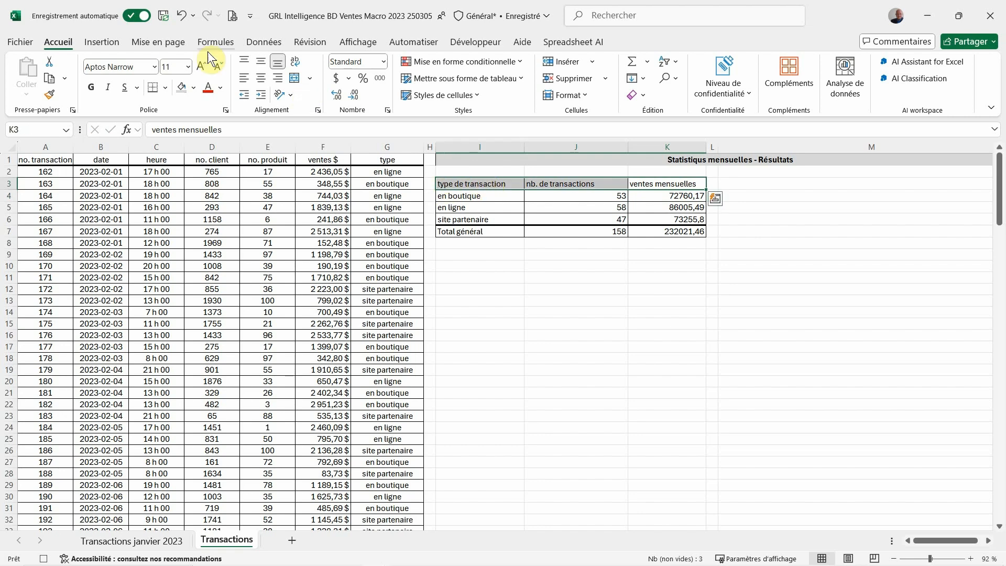
{"action": "left_click", "coordinate": [256, 80]}
{"action": "left_click_drag", "start_coordinate": [548, 183], "coordinate": [555, 227]}
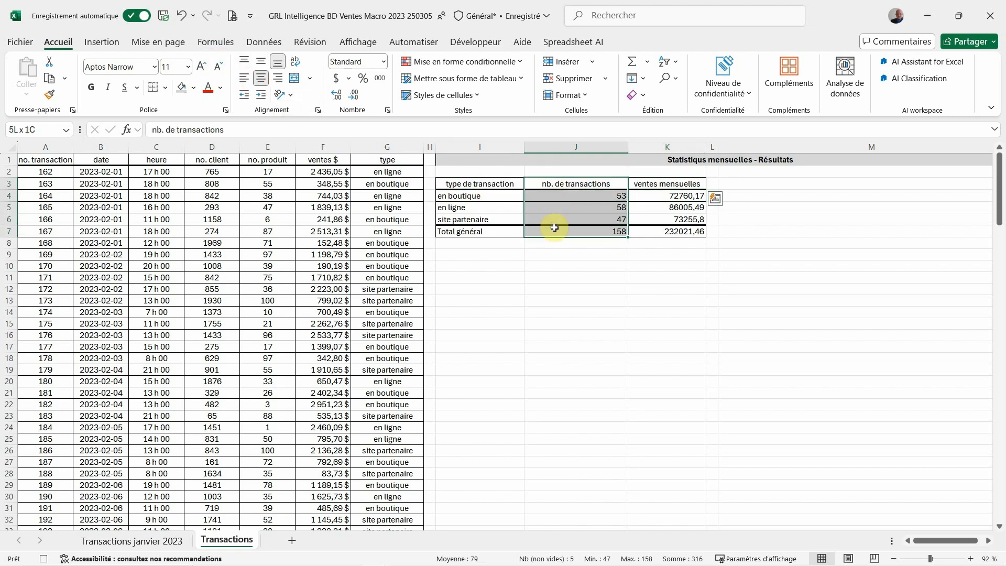
{"action": "left_click", "coordinate": [260, 78]}
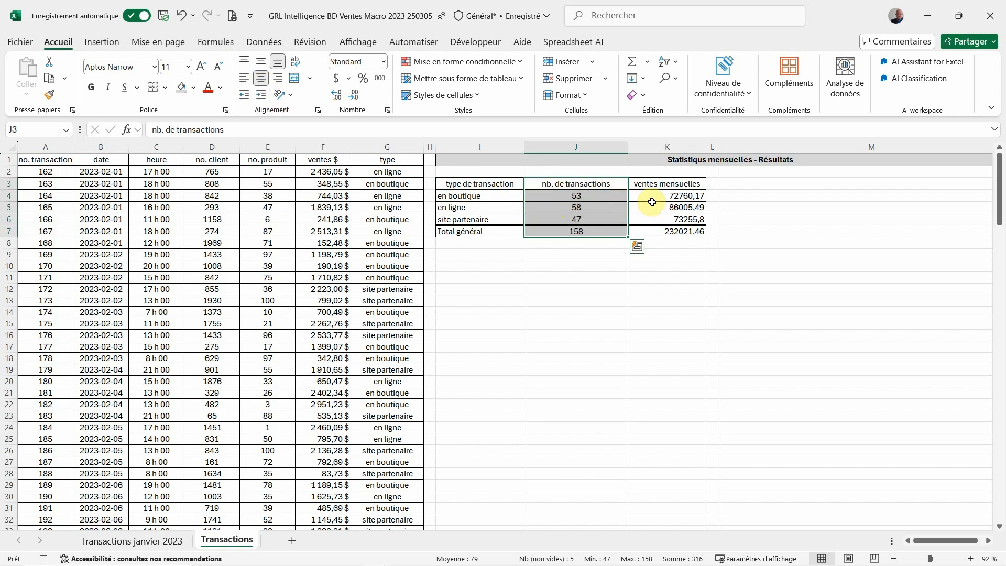
Format the monthly sales K4:K7 as Monétaire with 0 decimals and the $ Français (Canada) symbol
{"action": "left_click_drag", "start_coordinate": [653, 196], "coordinate": [655, 231]}
{"action": "right_click", "coordinate": [656, 232]}
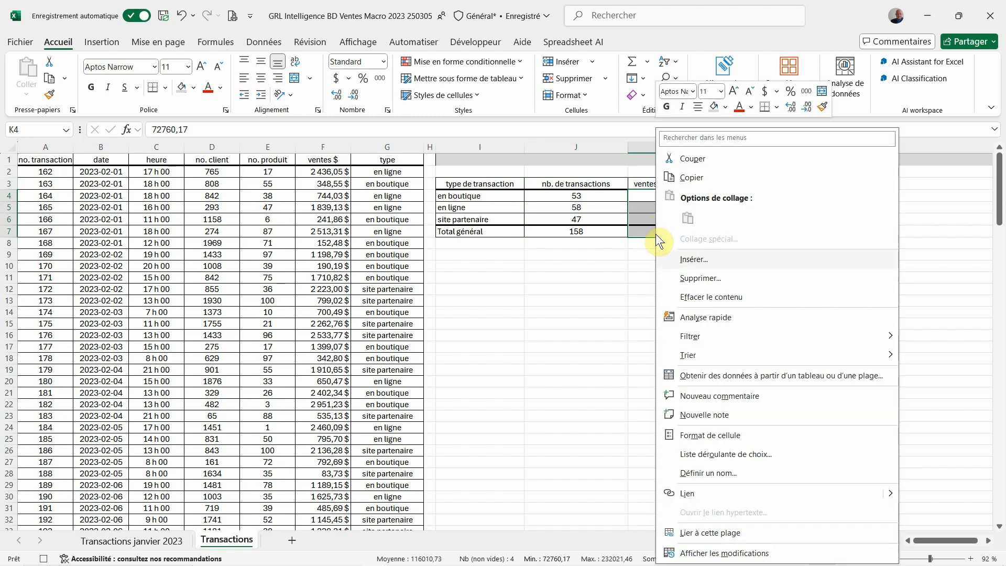
{"action": "left_click", "coordinate": [749, 436]}
{"action": "left_click", "coordinate": [596, 262]}
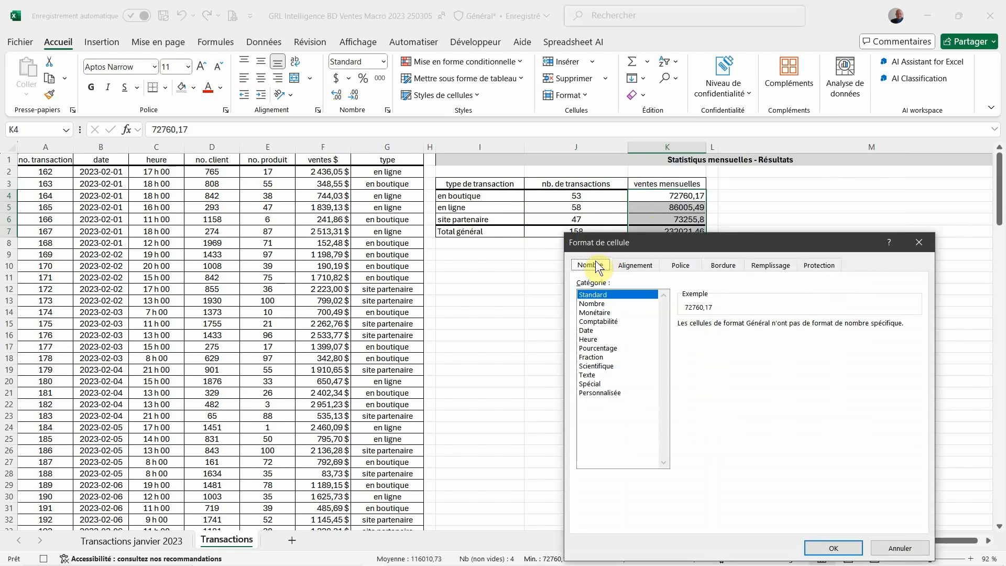
{"action": "left_click", "coordinate": [594, 312]}
{"action": "left_click", "coordinate": [796, 327]}
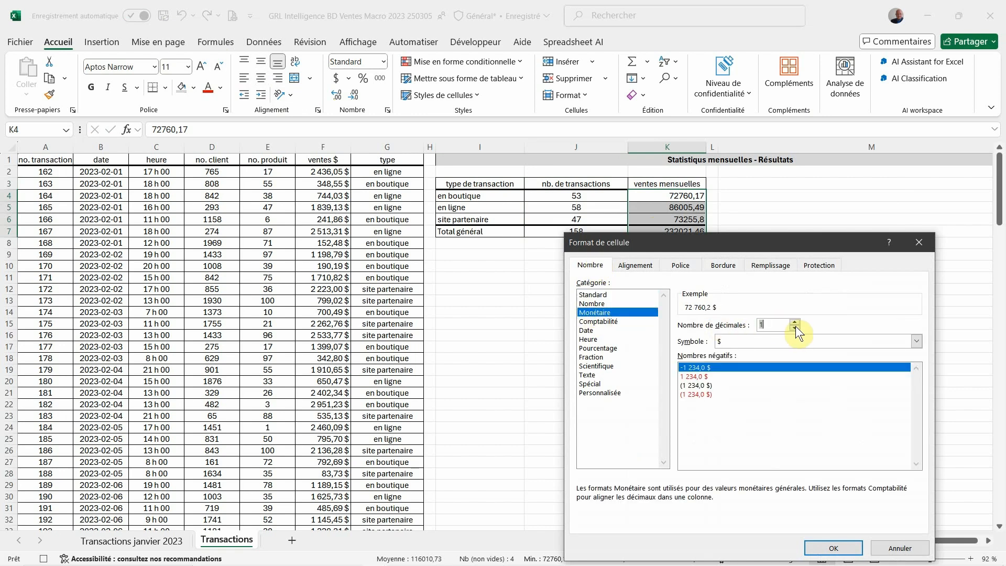
{"action": "left_click", "coordinate": [796, 327]}
{"action": "left_click", "coordinate": [797, 339]}
{"action": "scroll", "coordinate": [810, 447], "scroll_direction": "down", "scroll_amount": 6}
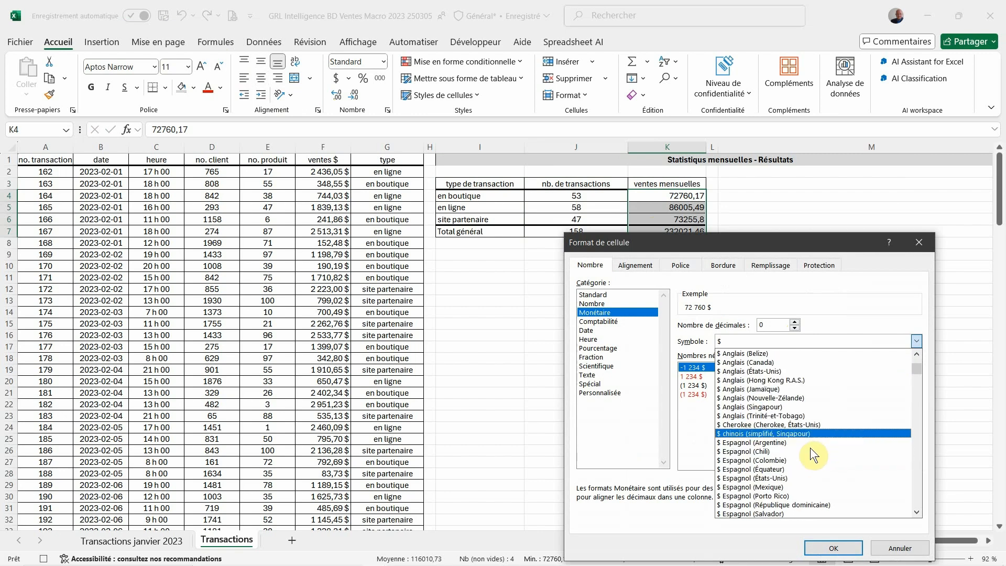
{"action": "left_click", "coordinate": [784, 467]}
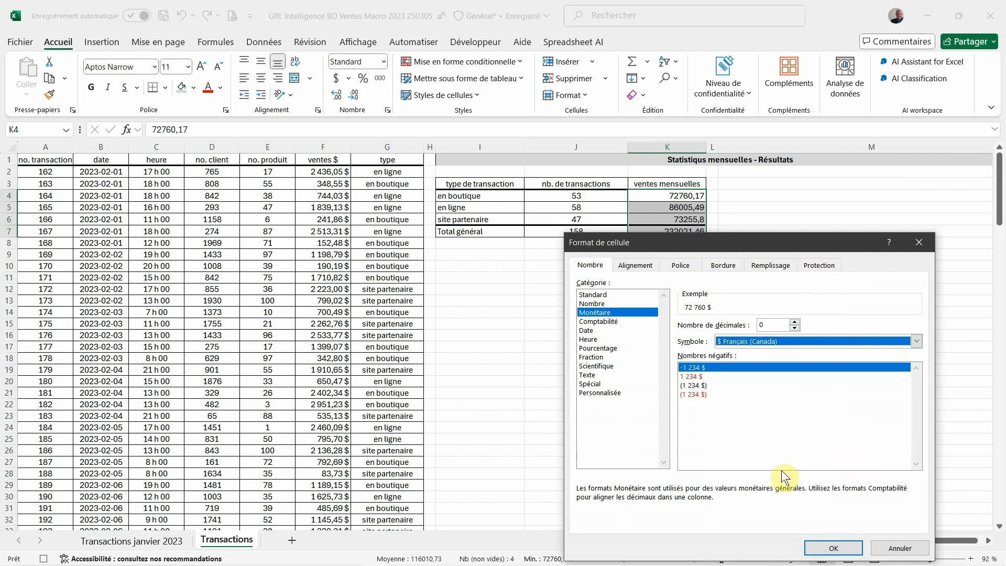
{"action": "left_click", "coordinate": [833, 548]}
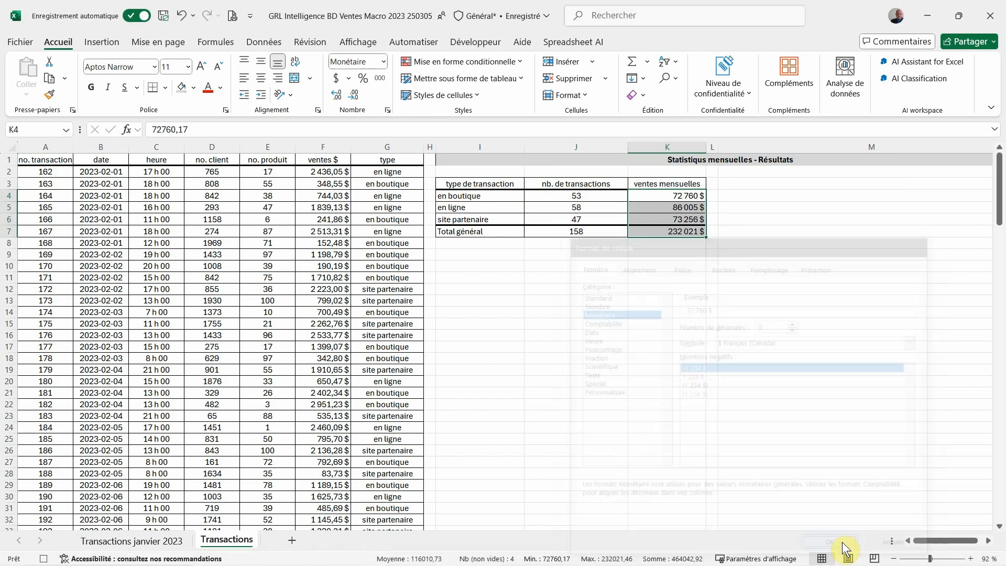
Insert a pivot table from columns A:G on the existing Transactions sheet at cell I9
{"action": "left_click", "coordinate": [459, 254]}
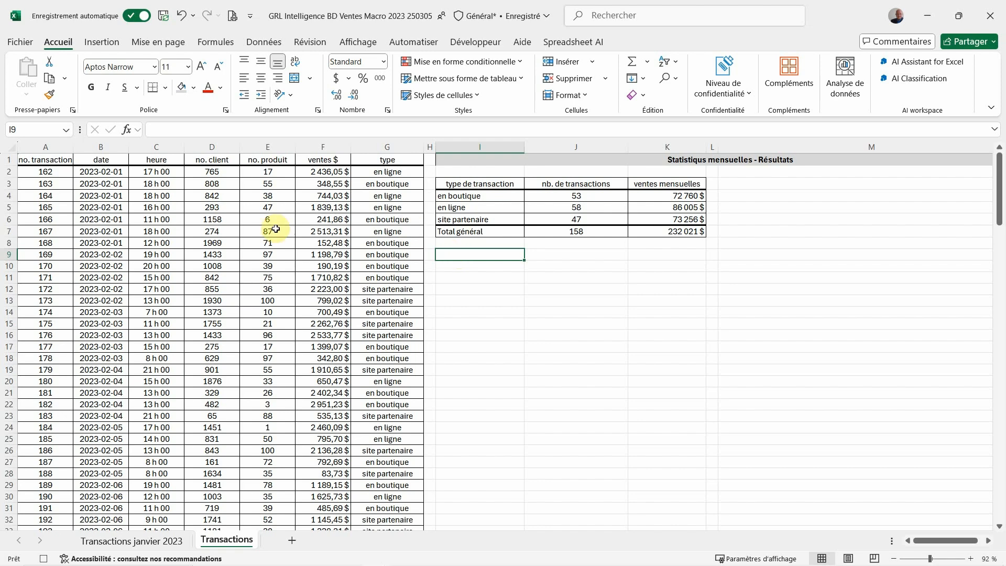
{"action": "left_click_drag", "start_coordinate": [35, 147], "coordinate": [386, 140]}
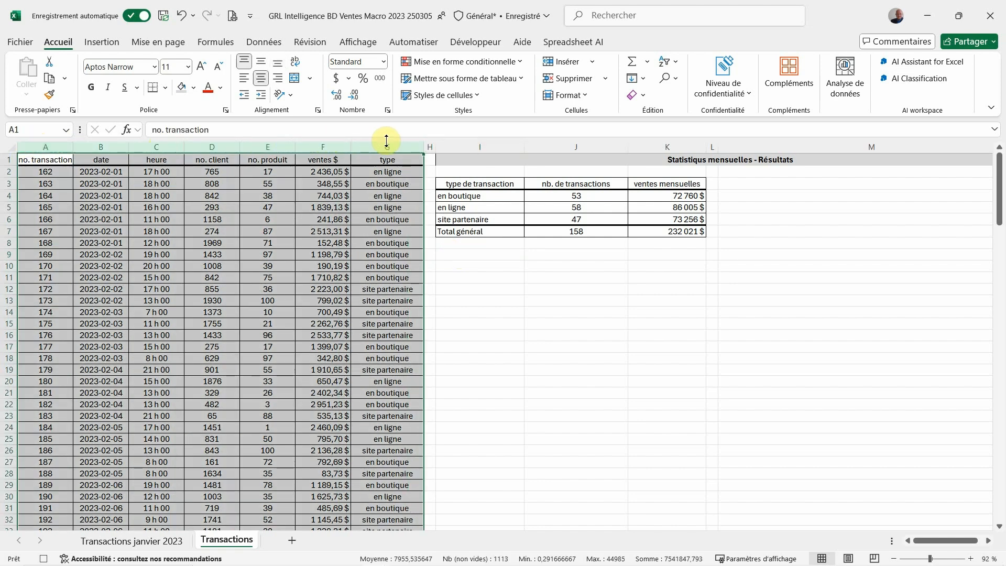
{"action": "left_click", "coordinate": [85, 41]}
{"action": "left_click", "coordinate": [42, 66]}
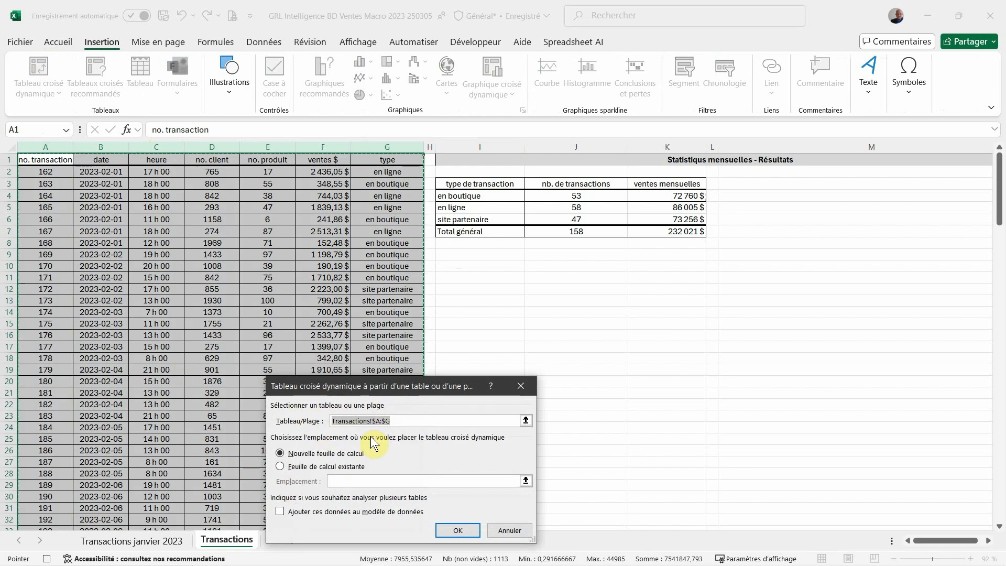
{"action": "left_click", "coordinate": [281, 467]}
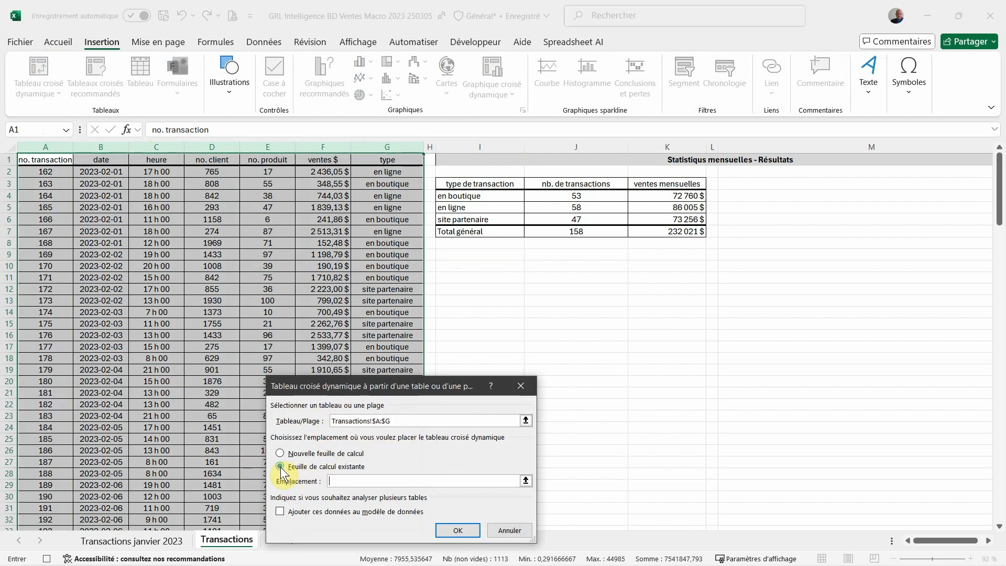
{"action": "left_click", "coordinate": [480, 254]}
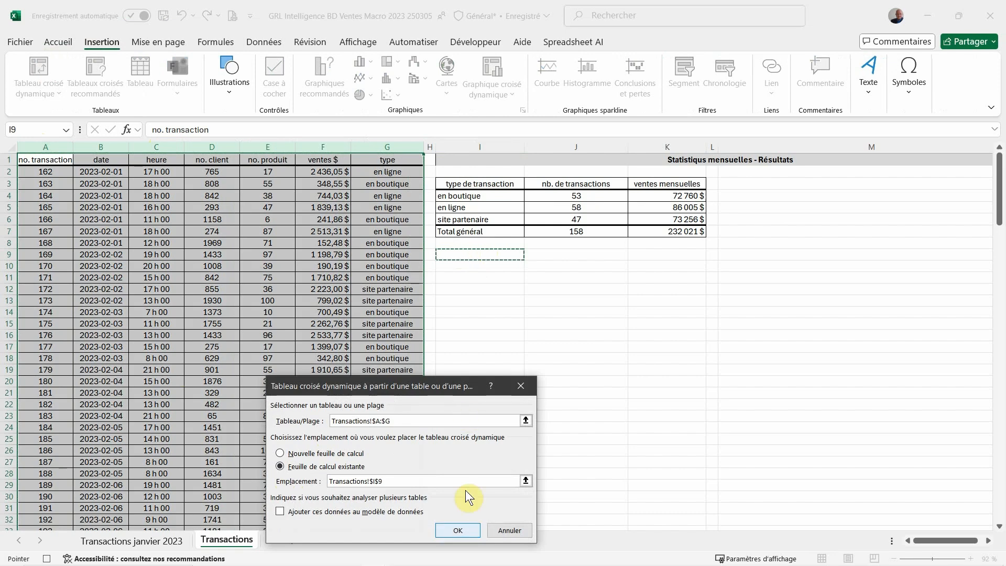
{"action": "left_click", "coordinate": [462, 534]}
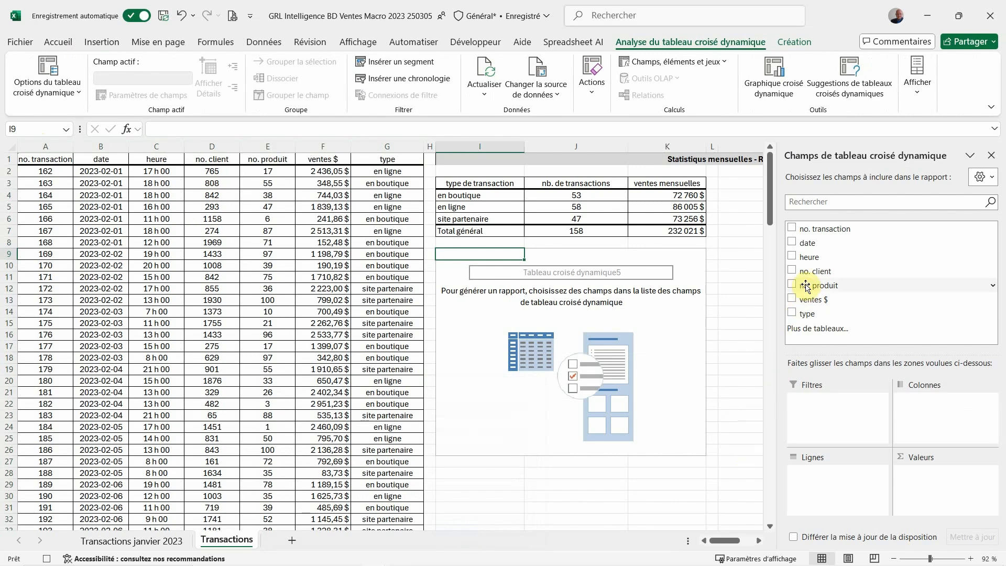
Add no. produit as the new pivot table's row field, with no. transaction and ventes $ as value fields
{"action": "left_click_drag", "start_coordinate": [805, 287], "coordinate": [806, 477]}
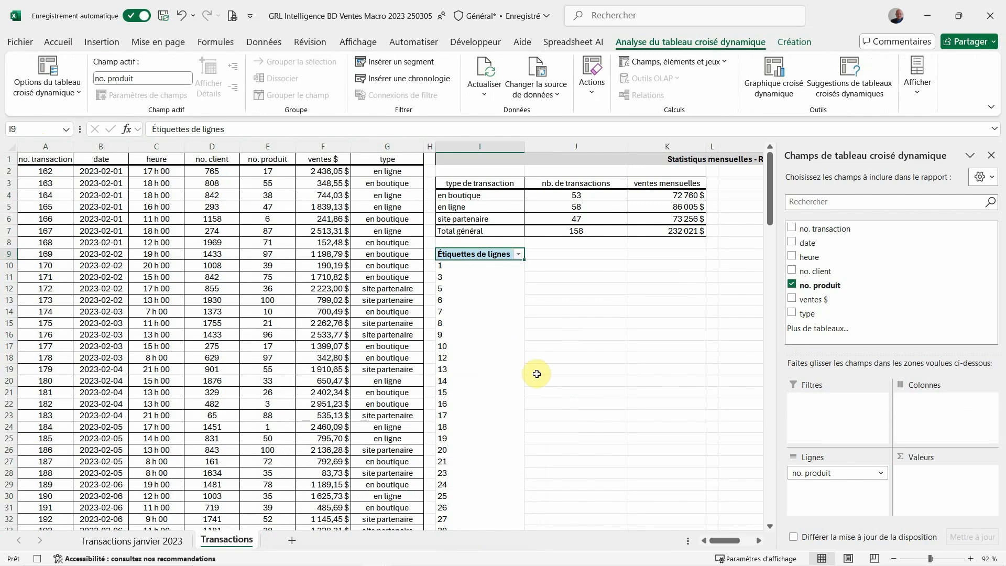
{"action": "left_click", "coordinate": [791, 227]}
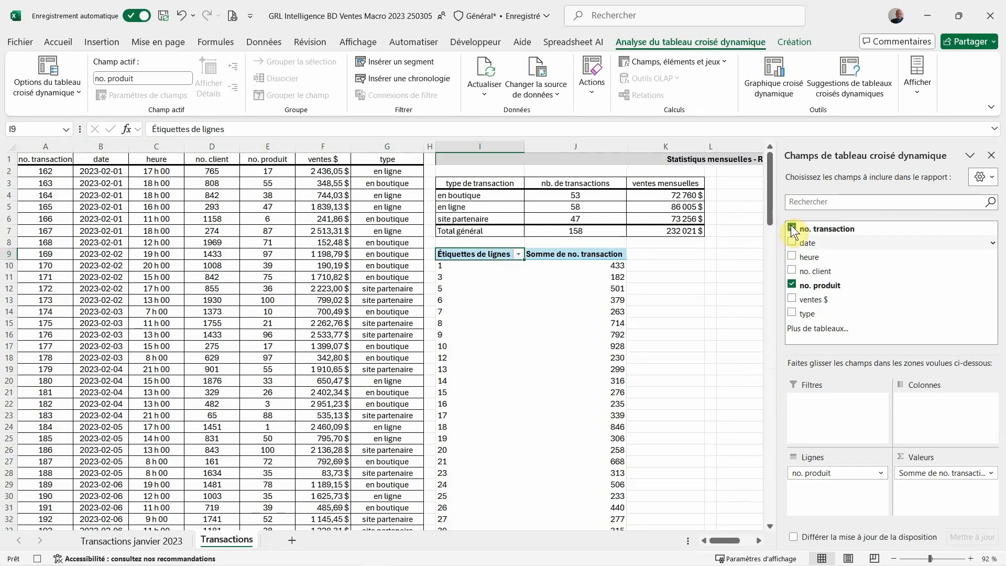
{"action": "left_click", "coordinate": [793, 299]}
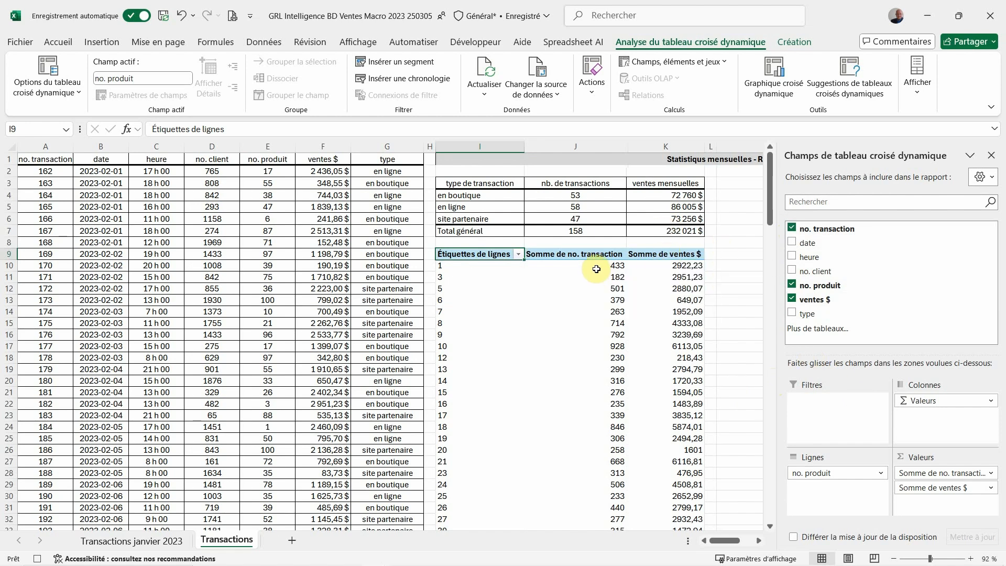
{"action": "mouse_move", "coordinate": [597, 269]}
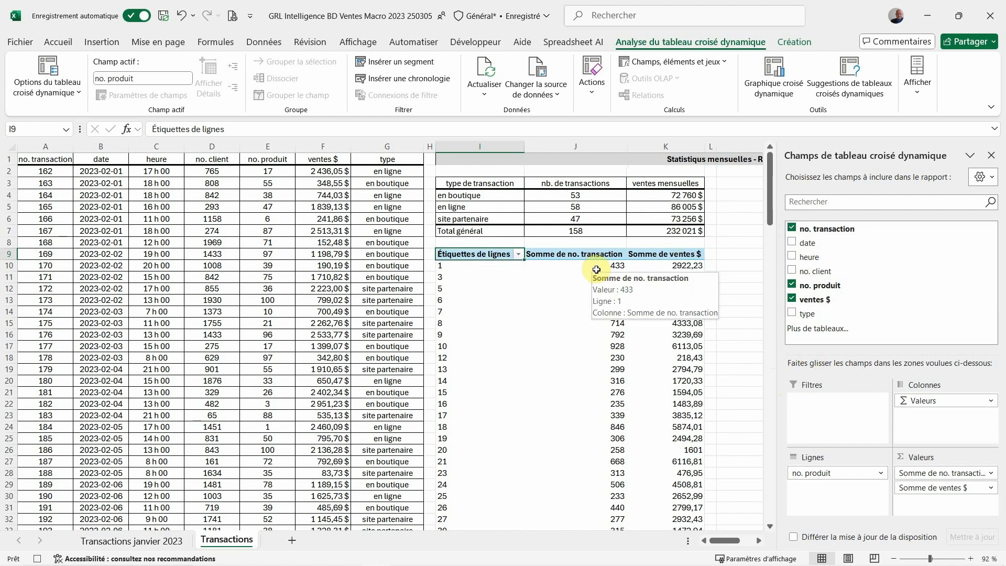
Summarize the no. transaction value field of the product pivot table by Nombre and close the field list
{"action": "left_click", "coordinate": [915, 477]}
{"action": "left_click", "coordinate": [890, 461]}
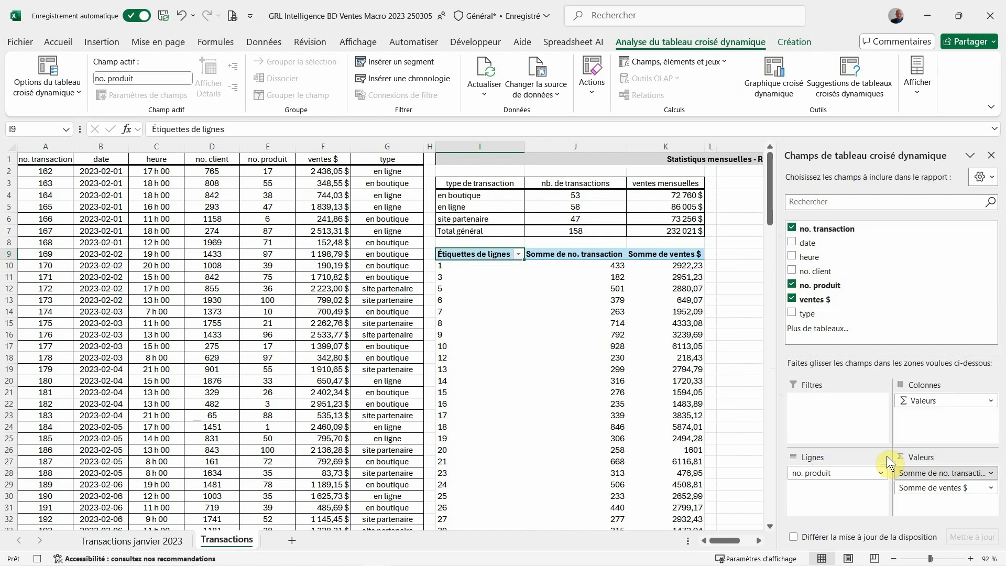
{"action": "left_click", "coordinate": [299, 460]}
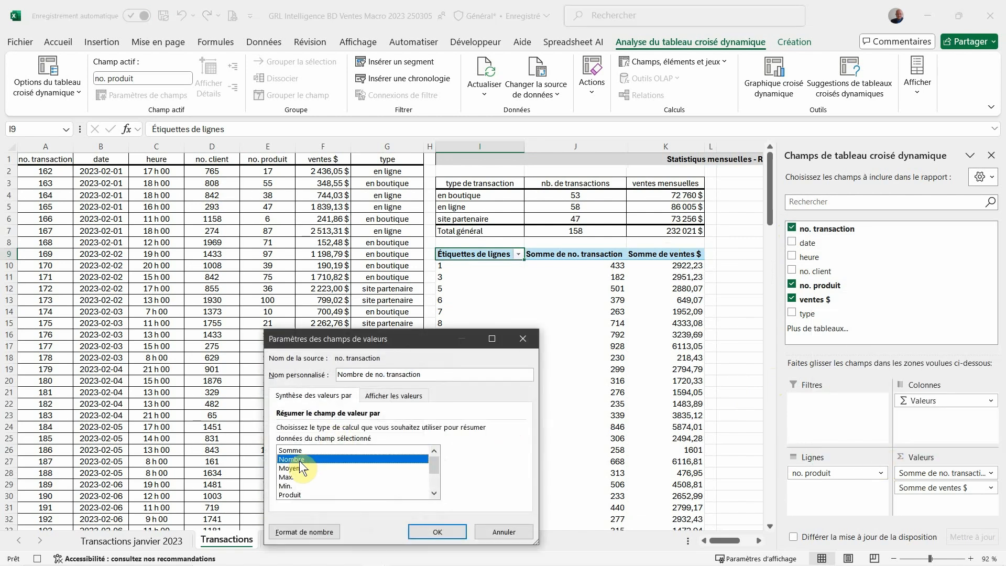
{"action": "left_click", "coordinate": [435, 533]}
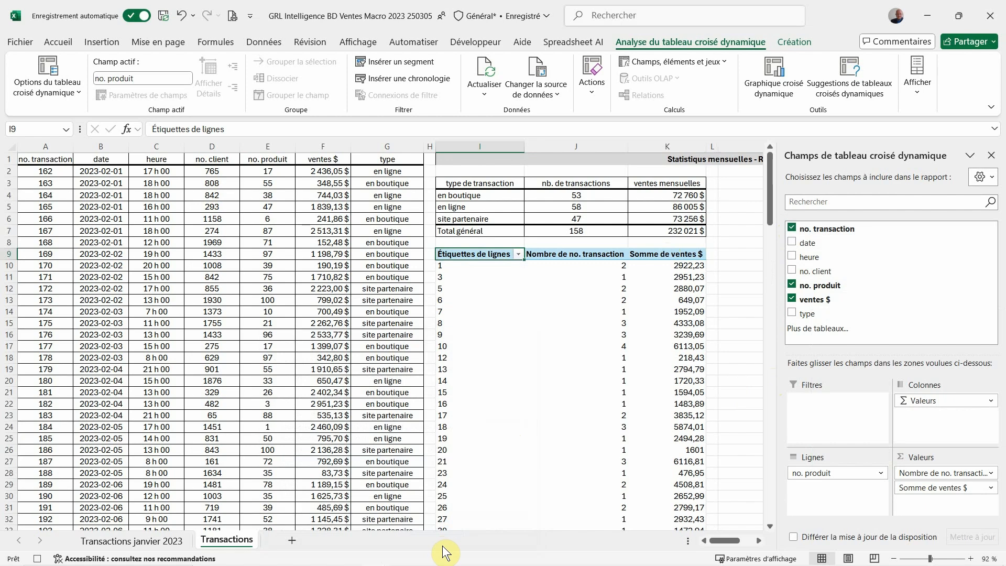
{"action": "left_click", "coordinate": [991, 155]}
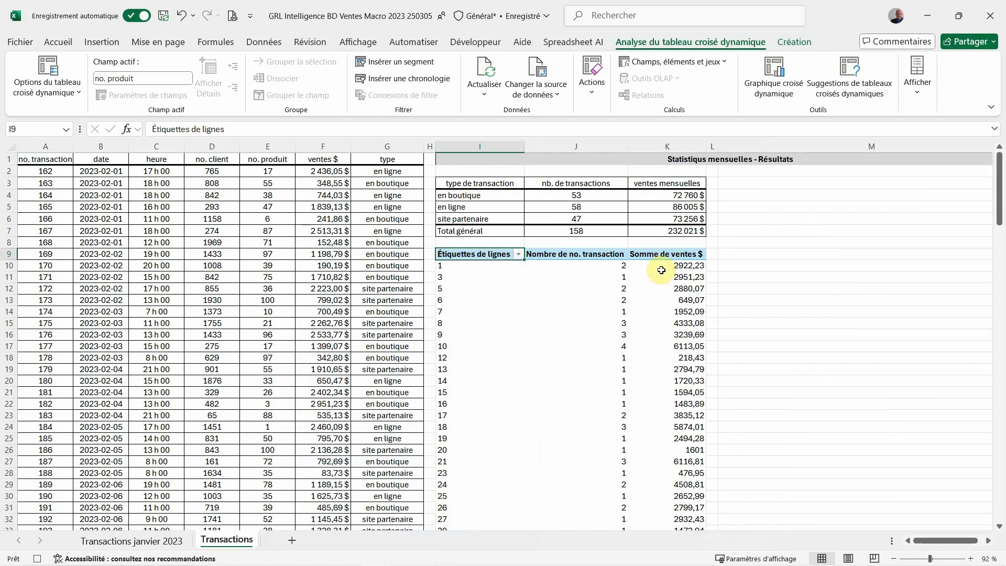
Copy the product pivot table range I9:K110 and paste it in place as values only
{"action": "left_click_drag", "start_coordinate": [489, 254], "coordinate": [633, 433]}
{"action": "left_click", "coordinate": [53, 42]}
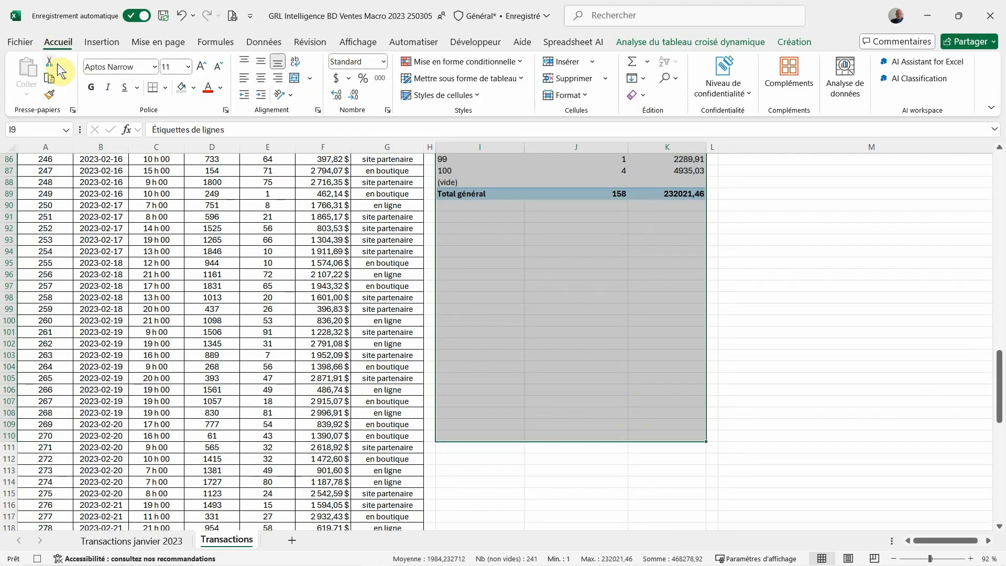
{"action": "left_click", "coordinate": [55, 76]}
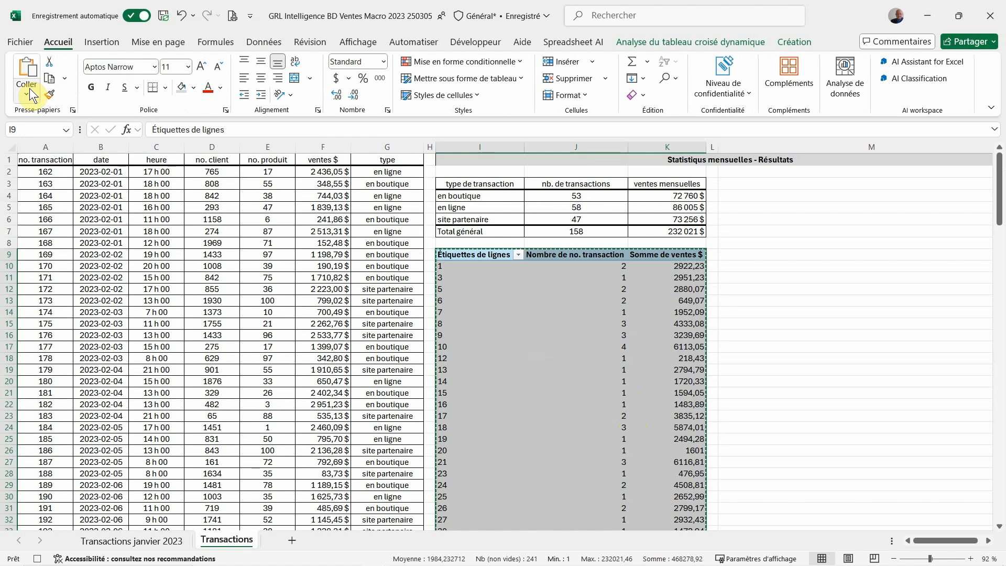
{"action": "left_click", "coordinate": [27, 93]}
{"action": "left_click", "coordinate": [24, 196]}
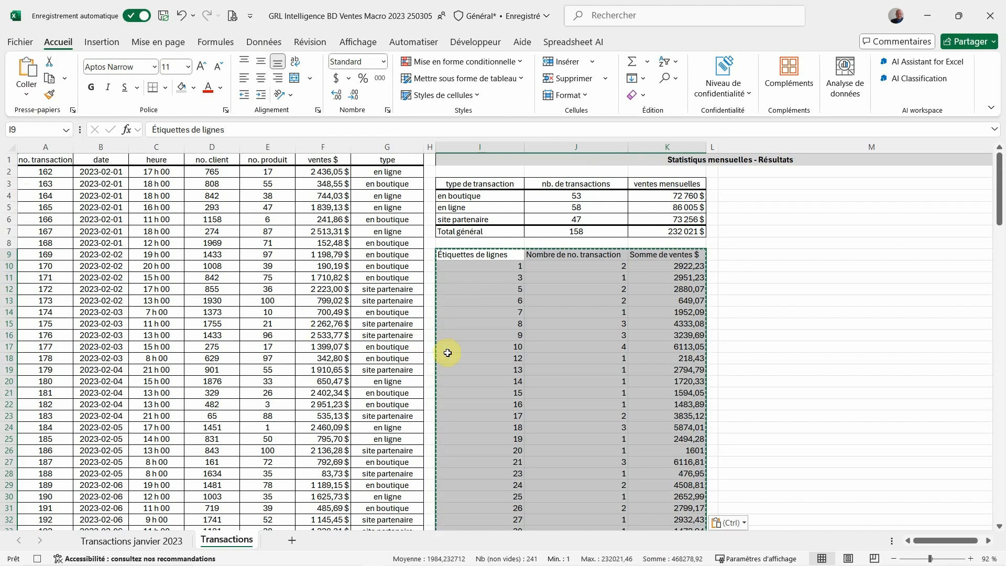
Apply outline and inside borders to all cells of the product table I9:K110
{"action": "right_click", "coordinate": [471, 355]}
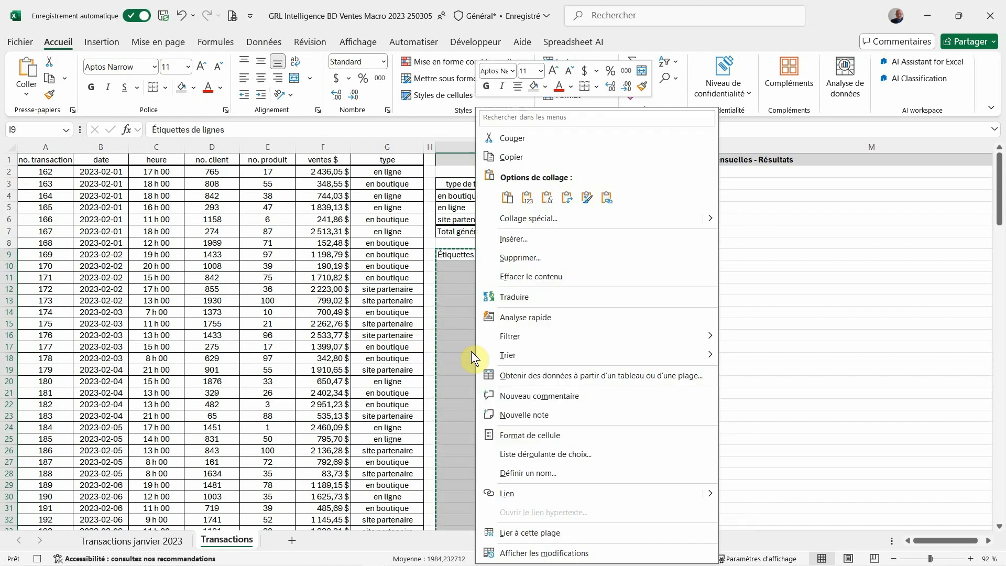
{"action": "left_click", "coordinate": [527, 437]}
{"action": "left_click", "coordinate": [502, 265]}
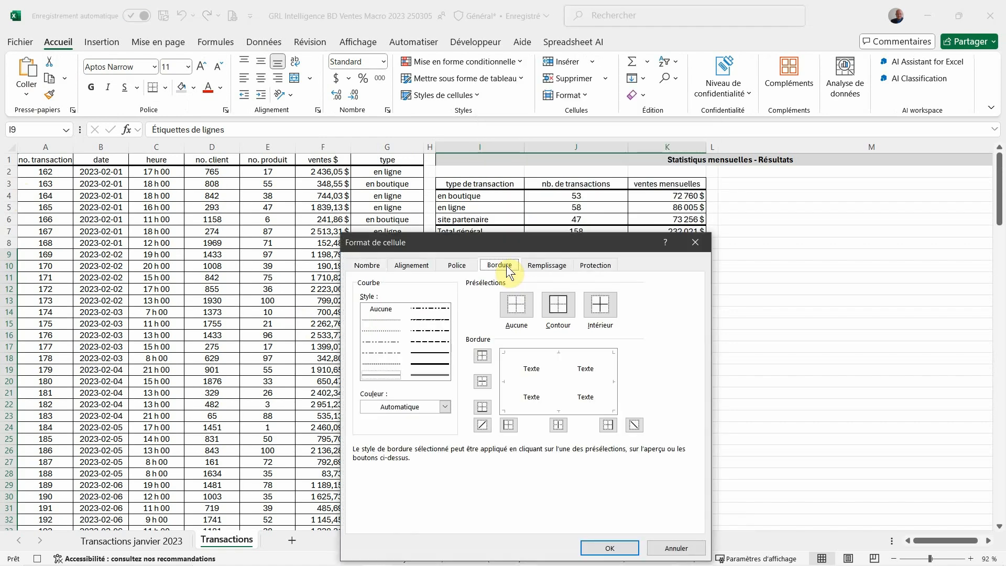
{"action": "left_click", "coordinate": [556, 304]}
{"action": "left_click", "coordinate": [597, 302]}
{"action": "left_click", "coordinate": [597, 547]}
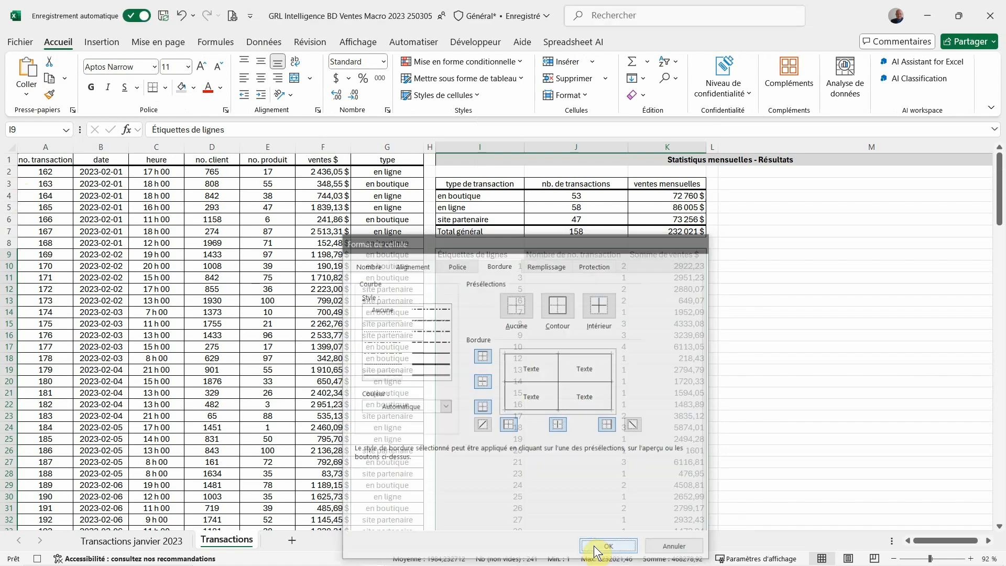
Apply a thicker bottom border to the product table's header cells I9:K9
{"action": "left_click_drag", "start_coordinate": [452, 255], "coordinate": [631, 255]}
{"action": "right_click", "coordinate": [630, 256]}
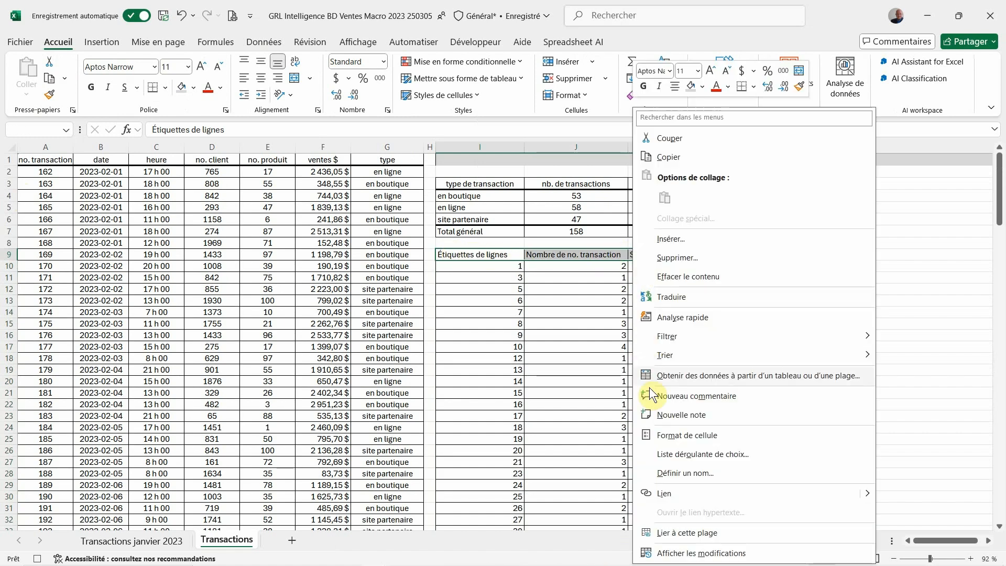
{"action": "left_click", "coordinate": [662, 434]}
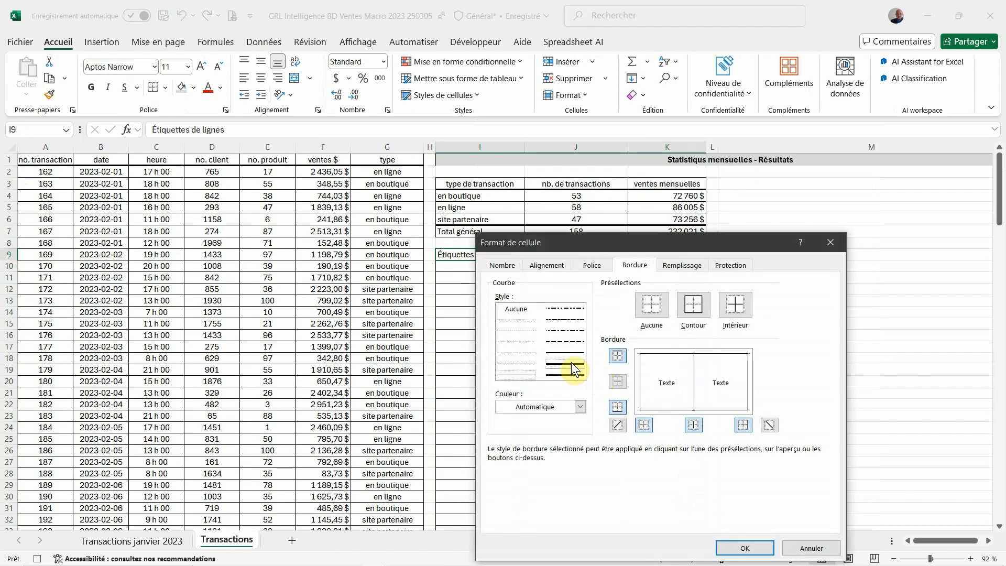
{"action": "left_click", "coordinate": [617, 407]}
{"action": "left_click", "coordinate": [745, 547]}
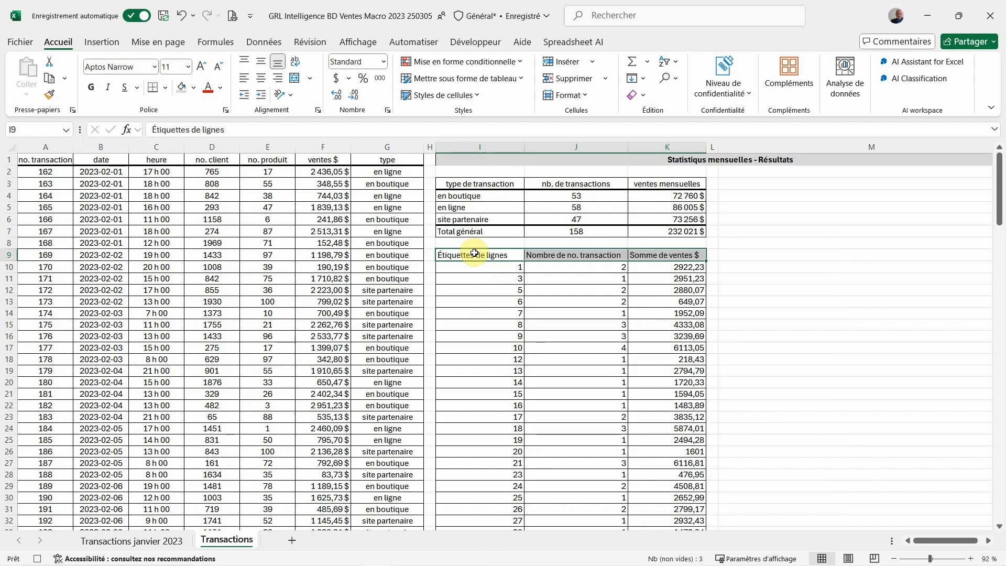
Center the product table's columns I and J horizontally, from the row 9 headers down
{"action": "left_click_drag", "start_coordinate": [474, 254], "coordinate": [580, 340]}
{"action": "left_click", "coordinate": [258, 78]}
{"action": "key", "text": "ctrl+BackSpace"}
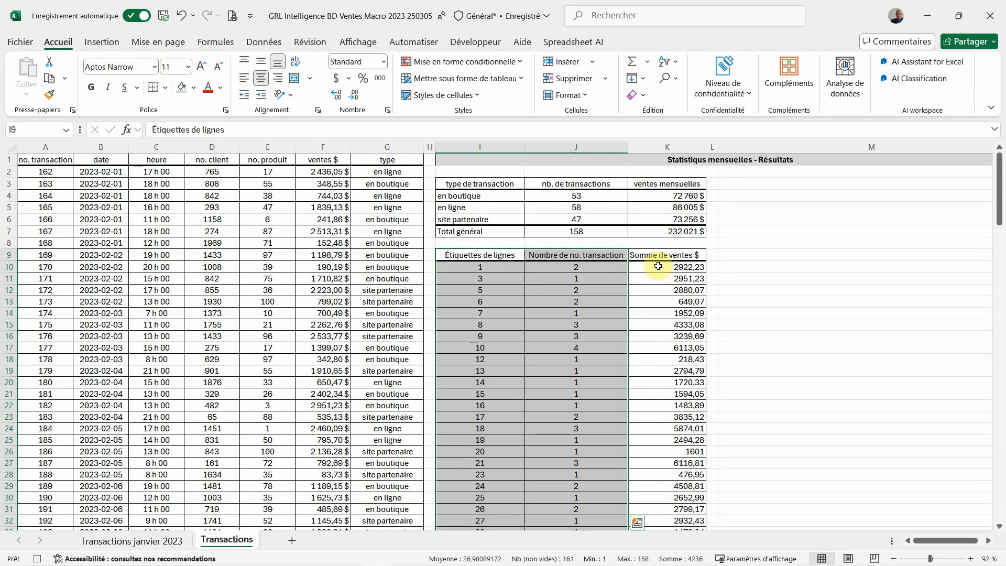
Format the product sales K9:K110 as Monétaire with 0 decimals and the $ Français (Canada) symbol
{"action": "left_click_drag", "start_coordinate": [662, 254], "coordinate": [687, 471]}
{"action": "right_click", "coordinate": [684, 452]}
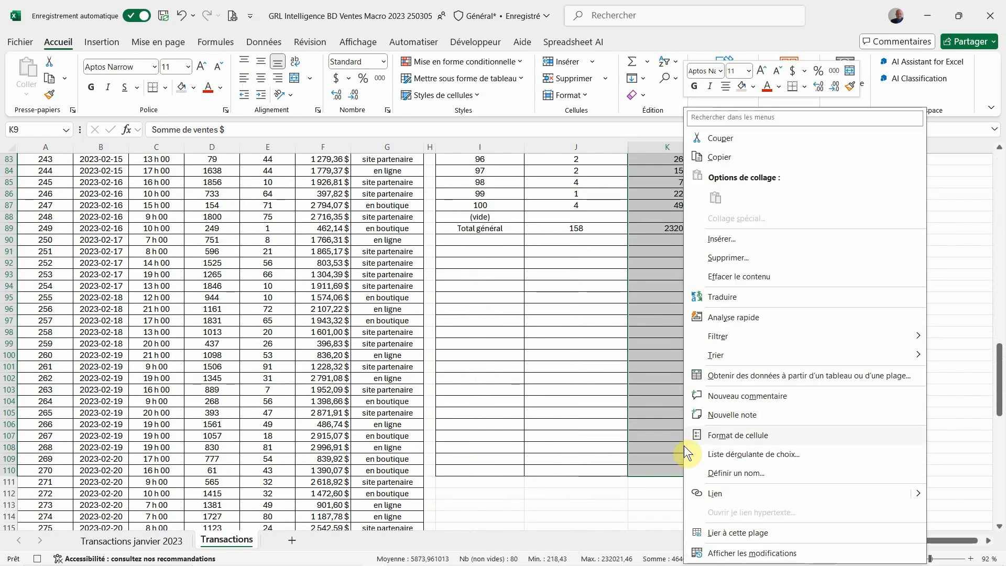
{"action": "left_click", "coordinate": [709, 436]}
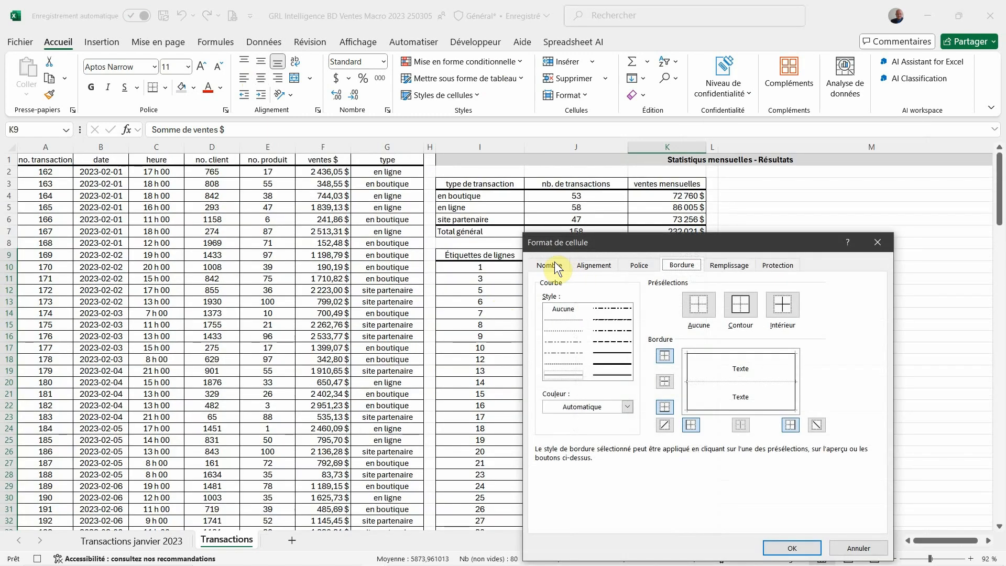
{"action": "left_click", "coordinate": [549, 265]}
{"action": "left_click", "coordinate": [557, 312]}
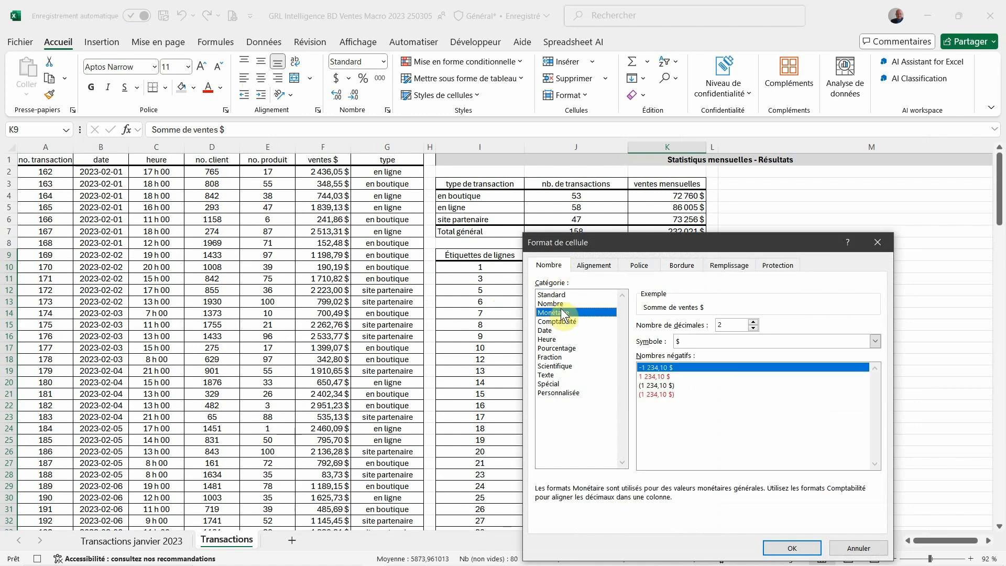
{"action": "left_click", "coordinate": [755, 328]}
{"action": "left_click", "coordinate": [755, 328]}
{"action": "left_click", "coordinate": [751, 341]}
{"action": "scroll", "coordinate": [714, 448], "scroll_direction": "down", "scroll_amount": 2}
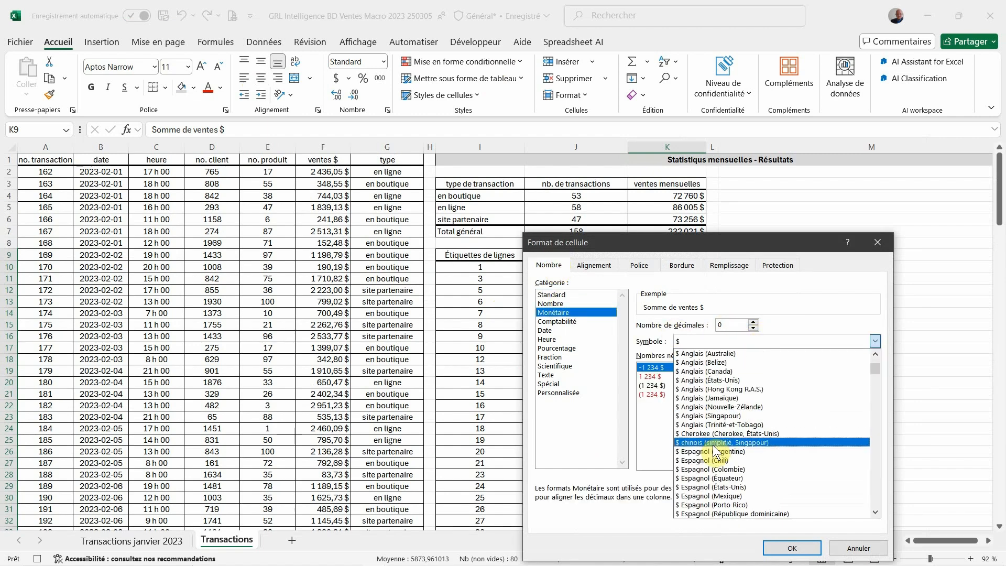
{"action": "scroll", "coordinate": [716, 453], "scroll_direction": "down", "scroll_amount": 1}
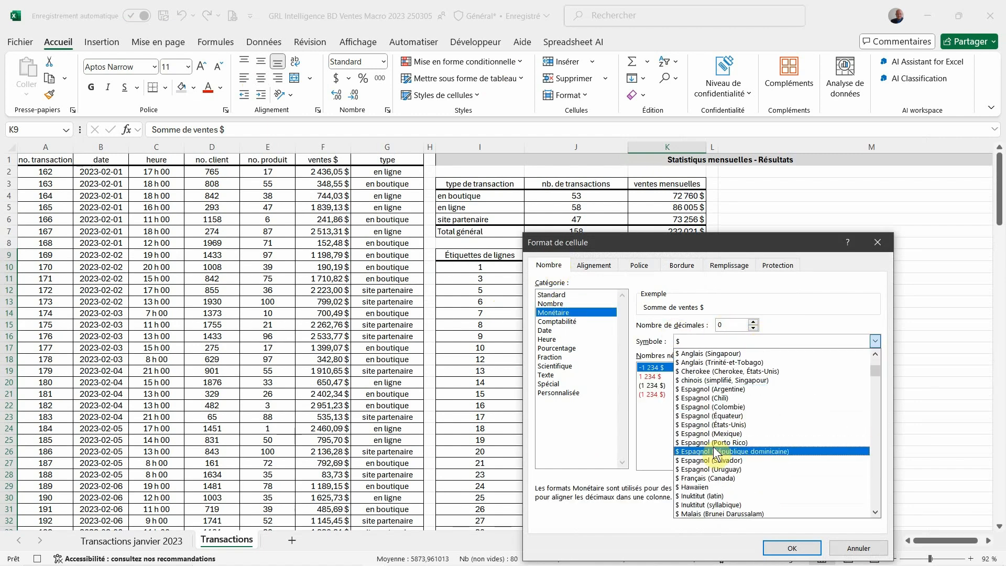
{"action": "left_click", "coordinate": [714, 480]}
{"action": "left_click", "coordinate": [786, 548]}
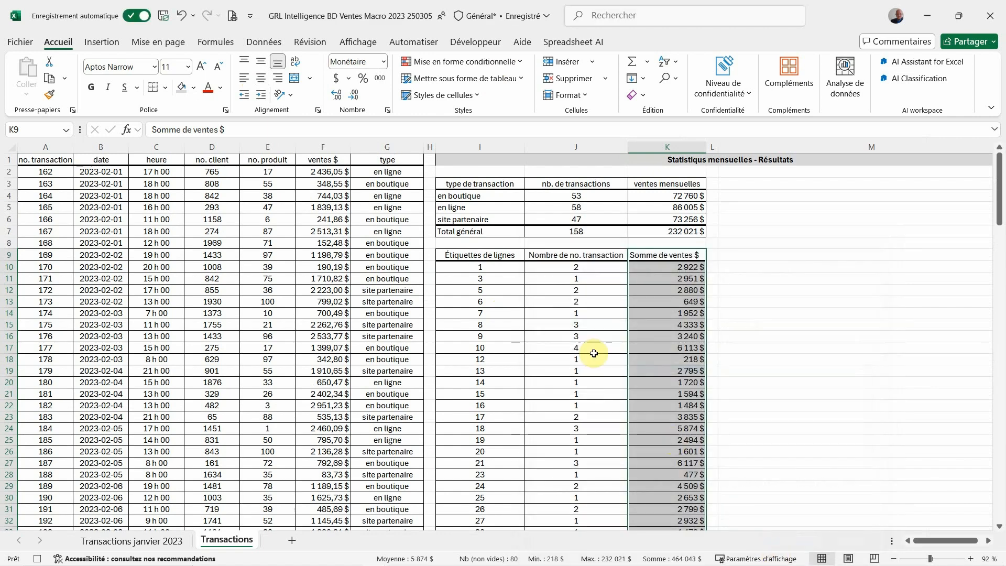
Replace the header in I9 with "no. produit"
{"action": "left_click", "coordinate": [495, 258]}
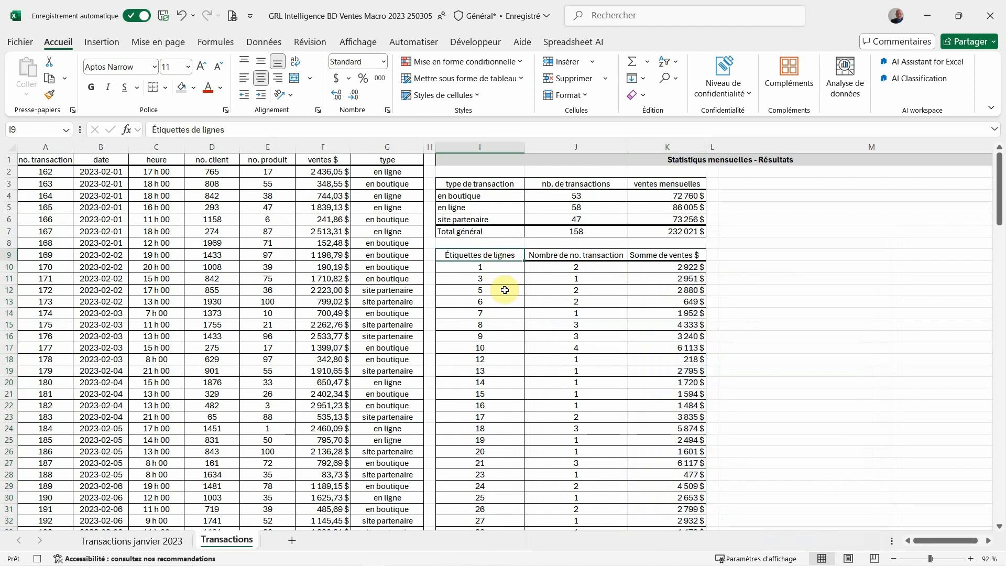
{"action": "type", "text": "no"}
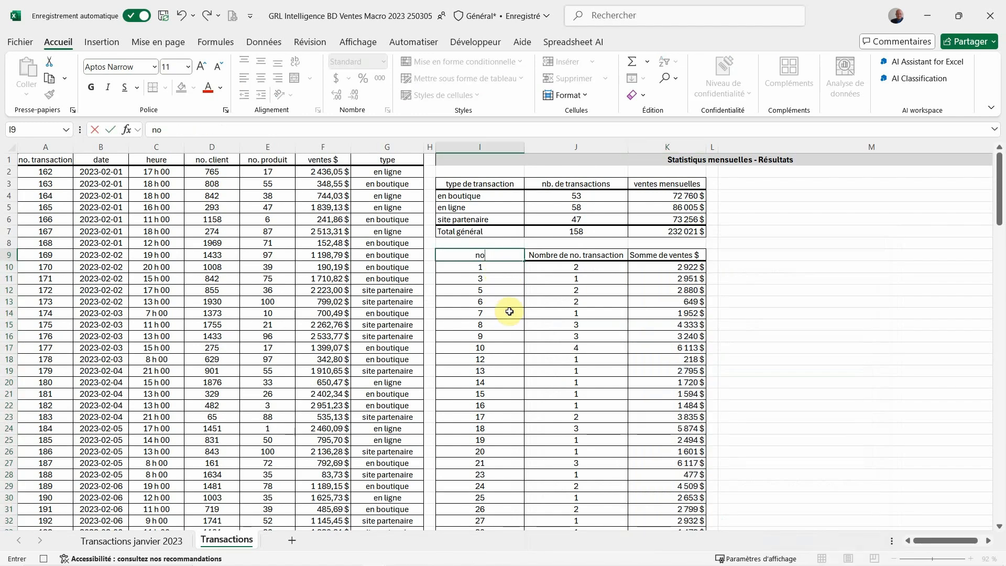
{"action": "type", "text": "udit"}
{"action": "key", "text": "BackSpace"}
{"action": "key", "text": "BackSpace"}
{"action": "key", "text": "BackSpace"}
{"action": "key", "text": "BackSpace"}
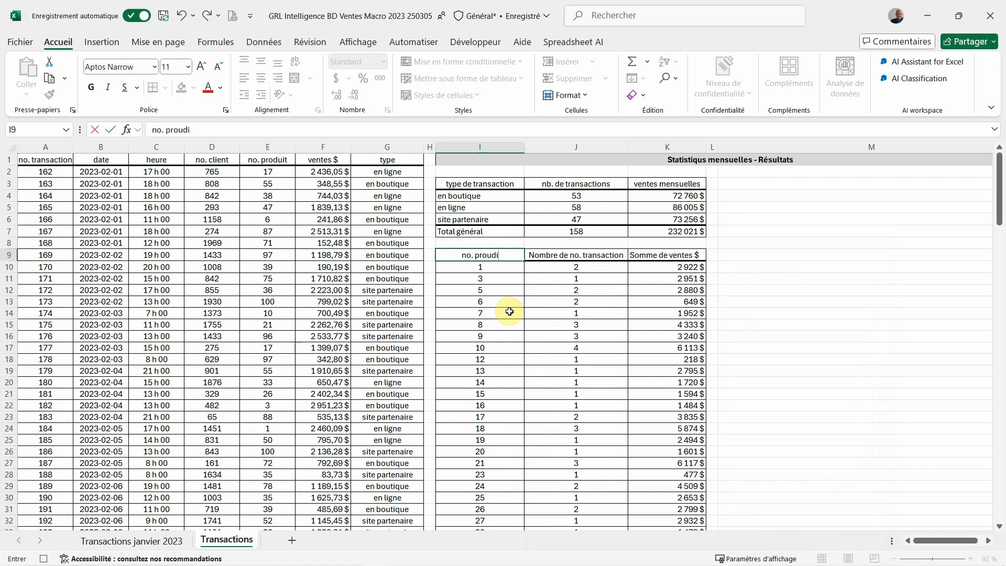
{"action": "type", "text": "oduit"}
{"action": "key", "text": "Tab"}
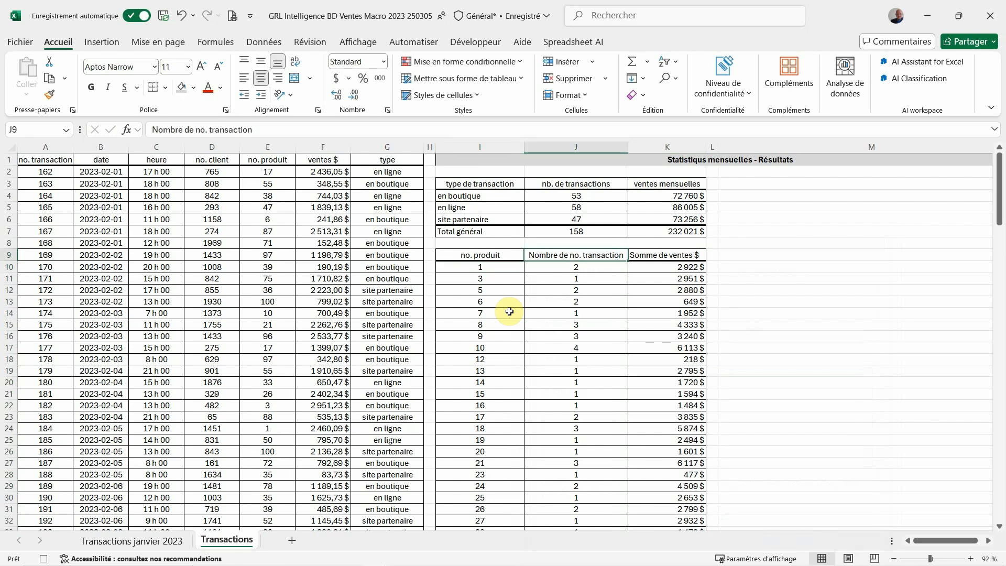
Replace the header in J9 with "nb. de transactions"
{"action": "type", "text": "nb. de"}
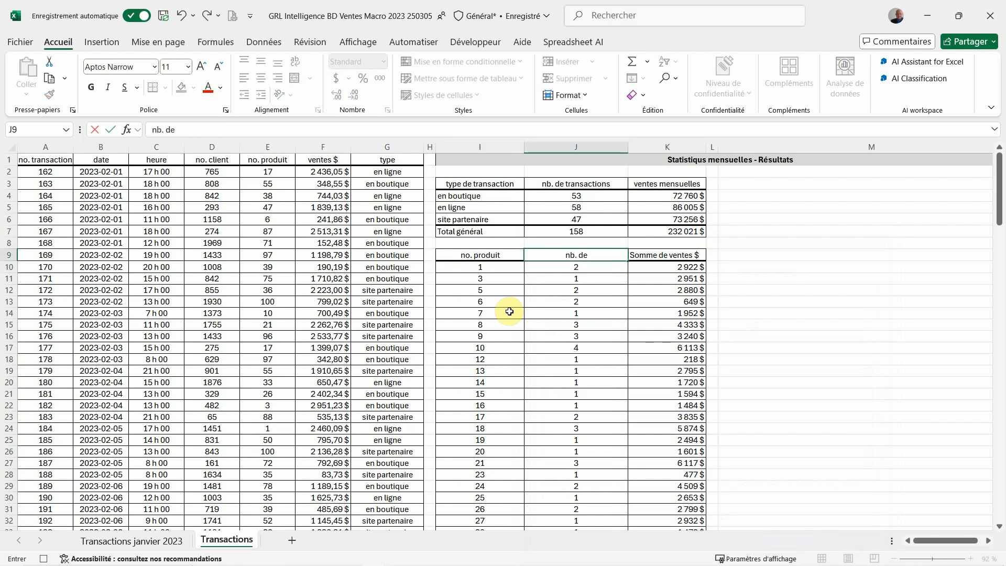
{"action": "type", "text": " transactions"}
{"action": "key", "text": "Tab"}
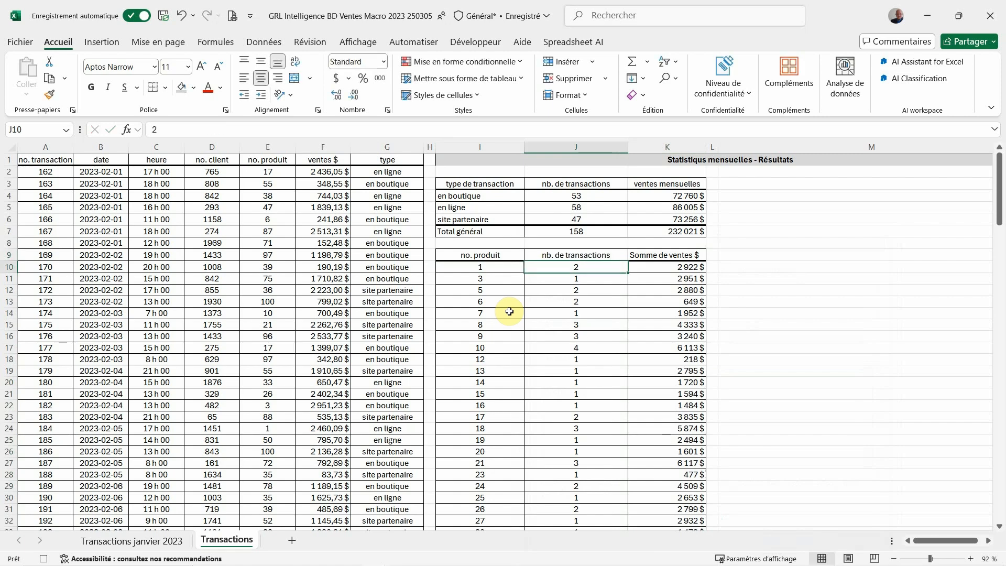
Replace the header in K9 with "ventes mensuelles" and center it horizontally
{"action": "type", "text": "vet"}
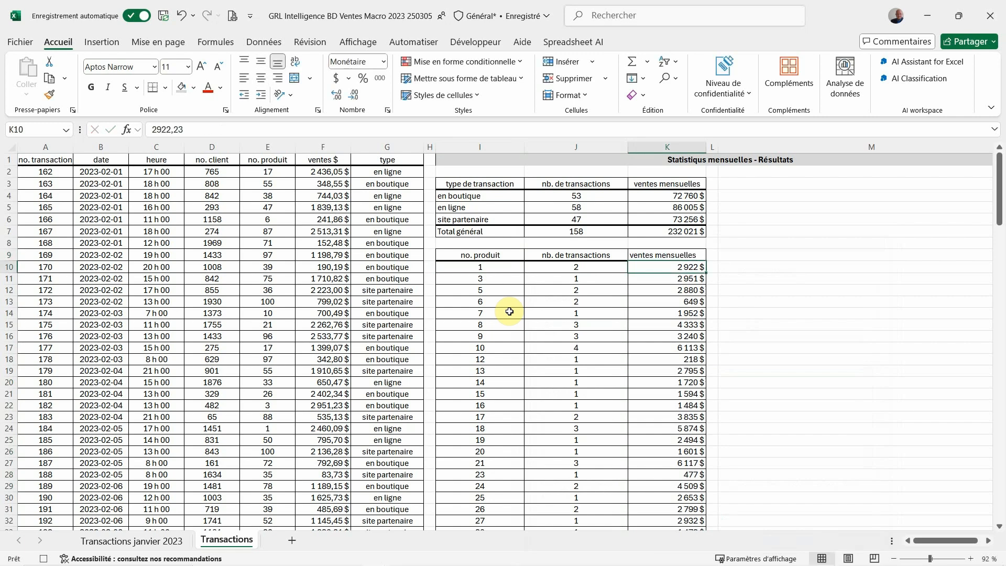
{"action": "key", "text": "Up"}
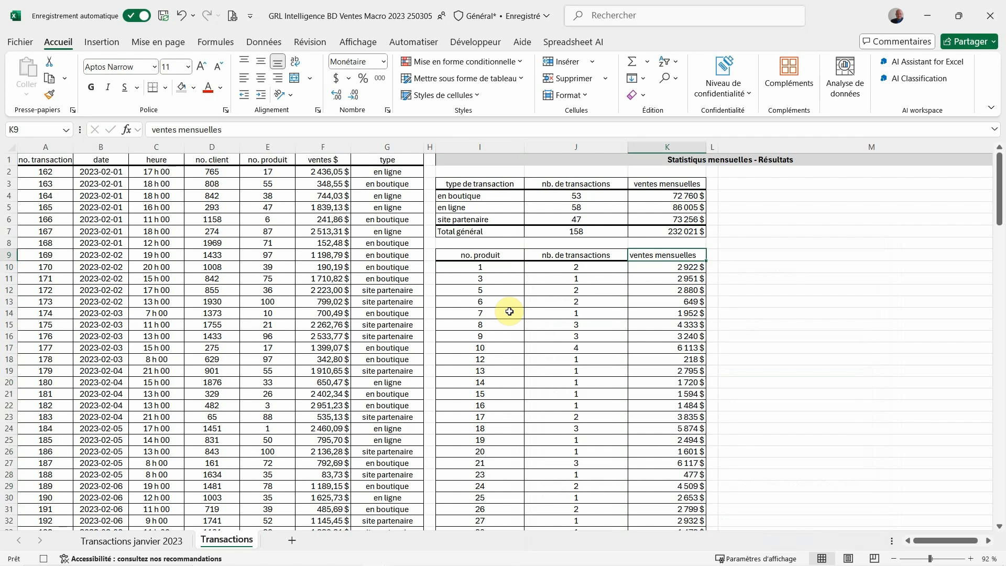
{"action": "left_click", "coordinate": [261, 76]}
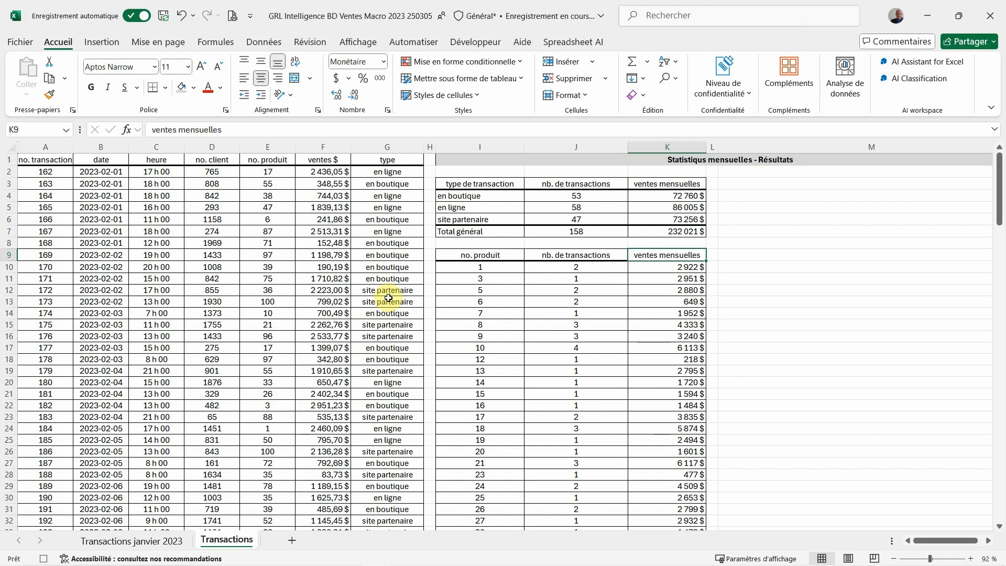
Insert a pivot table based on columns A:G of the Transactions sheet, placed on the existing sheet at cell I112
{"action": "scroll", "coordinate": [493, 322], "scroll_direction": "down", "scroll_amount": 1}
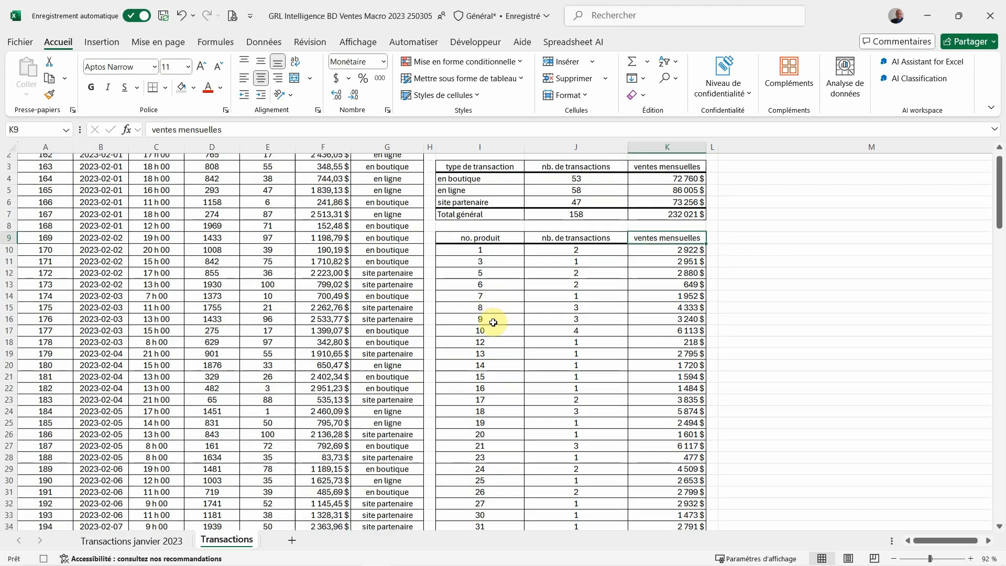
{"action": "scroll", "coordinate": [493, 322], "scroll_direction": "down", "scroll_amount": 20}
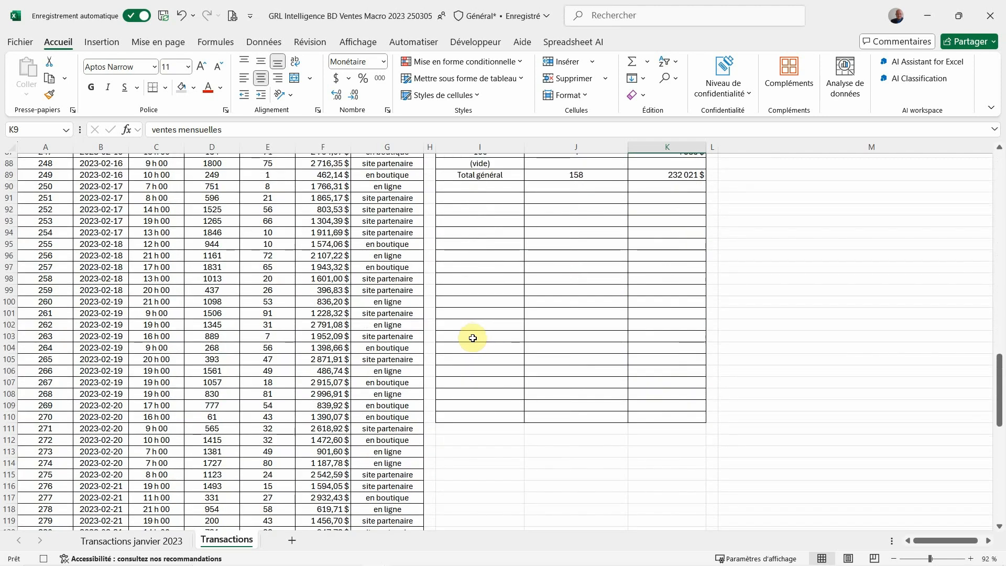
{"action": "scroll", "coordinate": [472, 338], "scroll_direction": "down", "scroll_amount": 1}
{"action": "left_click", "coordinate": [460, 402]}
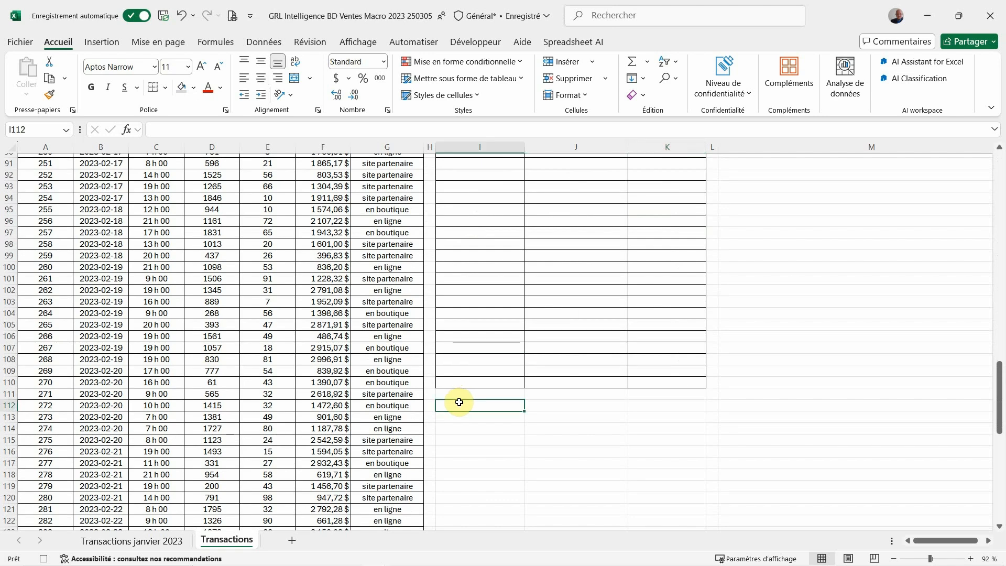
{"action": "left_click_drag", "start_coordinate": [30, 147], "coordinate": [381, 159]}
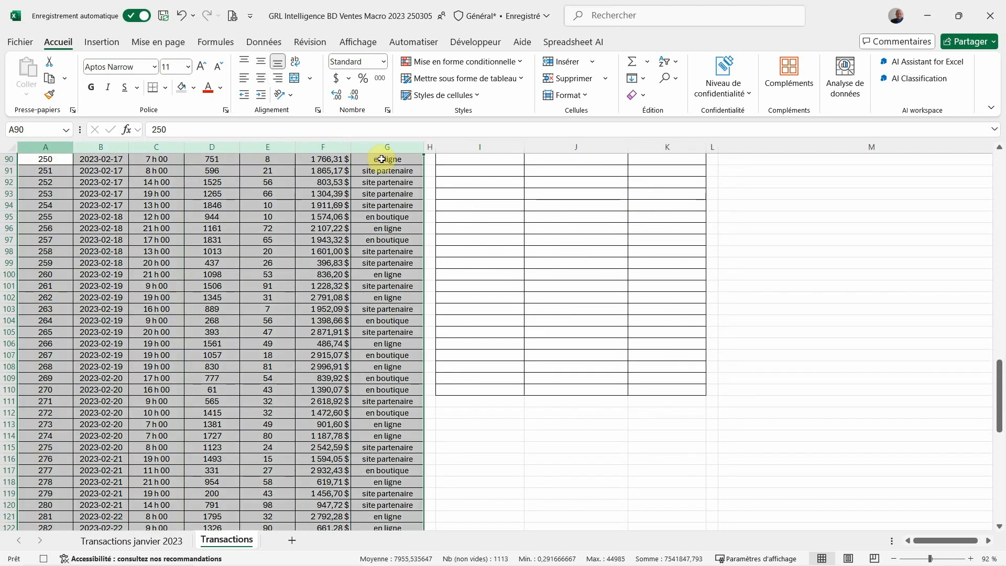
{"action": "left_click", "coordinate": [105, 41]}
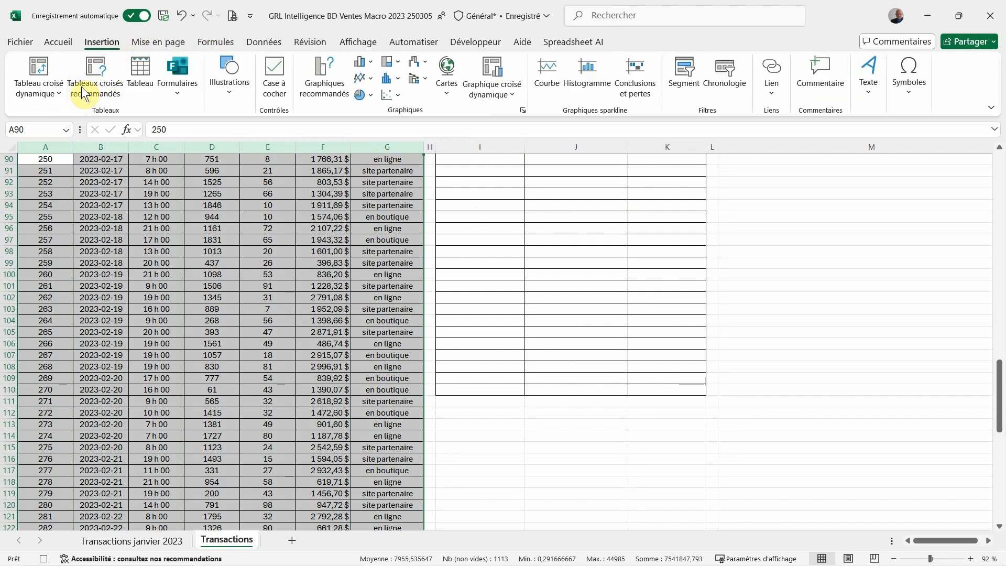
{"action": "left_click", "coordinate": [45, 79]}
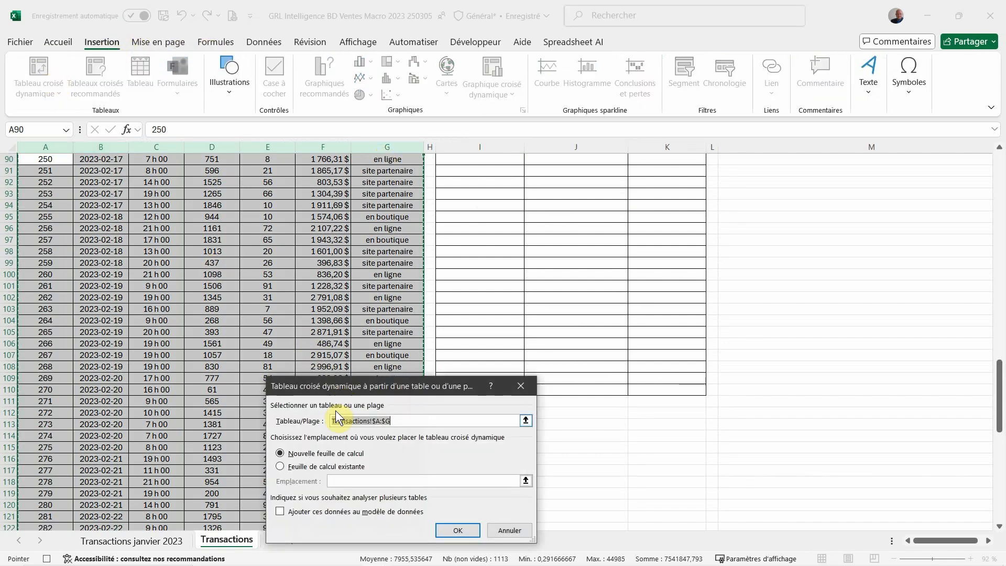
{"action": "left_click", "coordinate": [279, 467]}
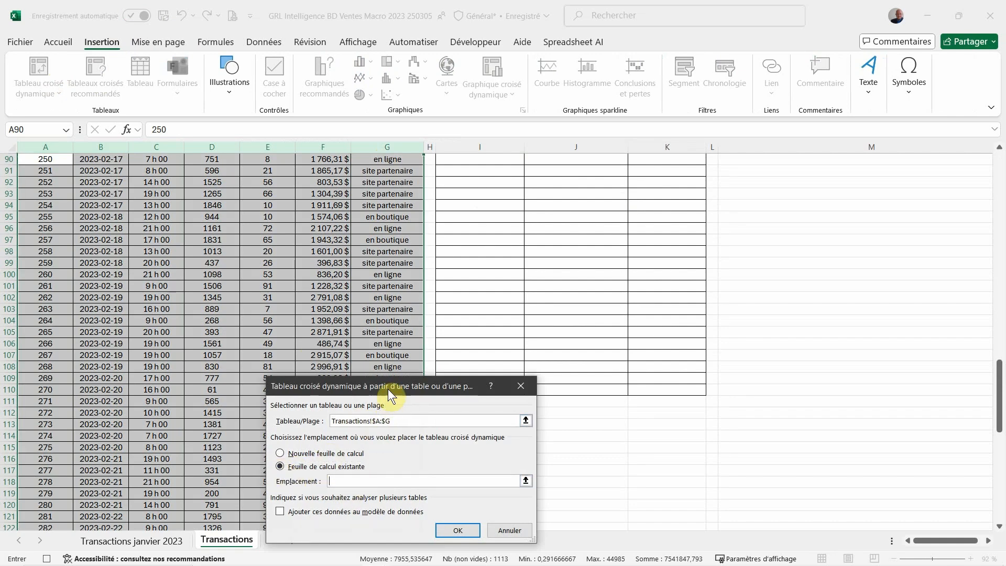
{"action": "left_click_drag", "start_coordinate": [388, 389], "coordinate": [293, 240]}
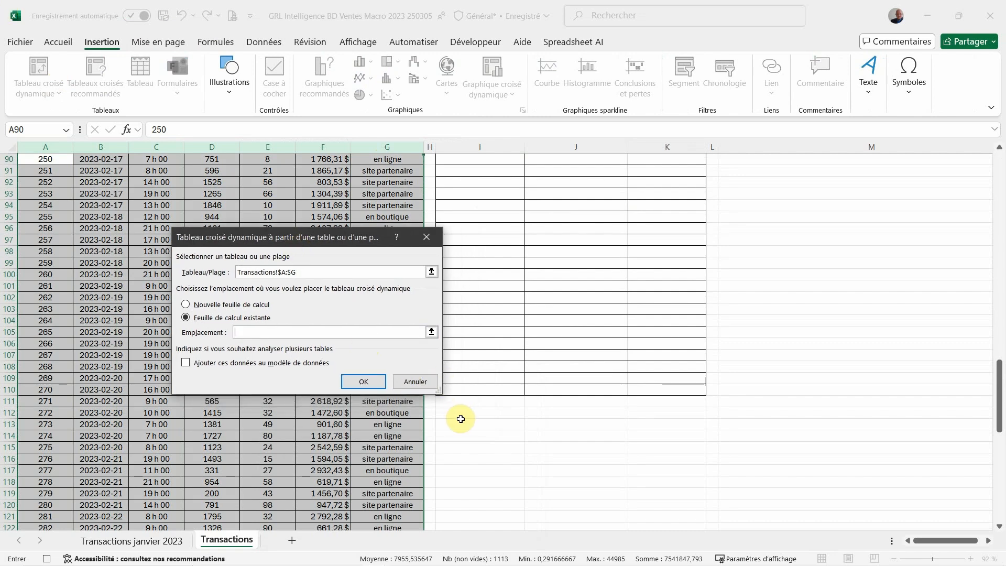
{"action": "left_click", "coordinate": [462, 415]}
{"action": "left_click", "coordinate": [378, 381]}
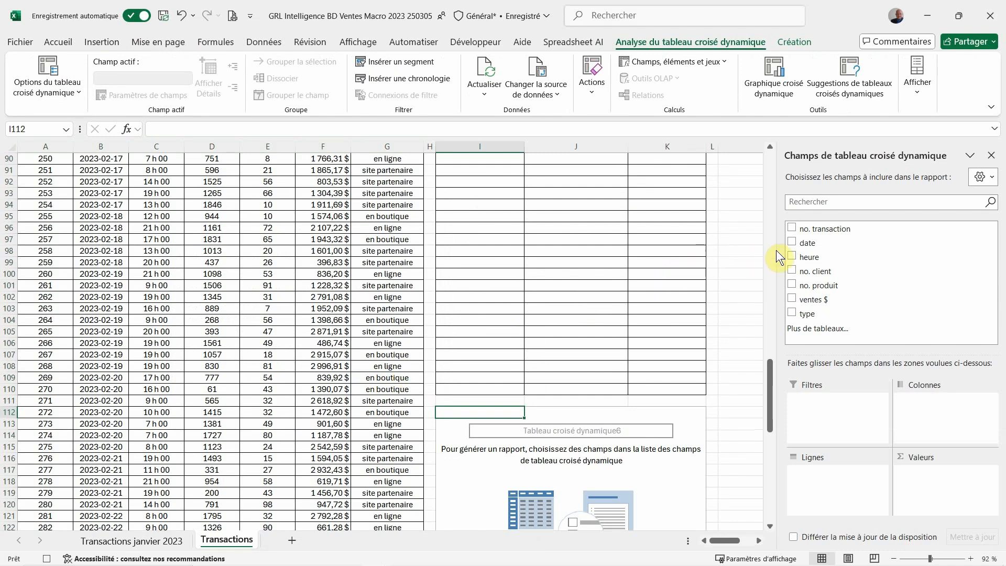
Add date as the pivot table's rows and the sum of ventes $ as its values, and close the field list
{"action": "left_click", "coordinate": [790, 242]}
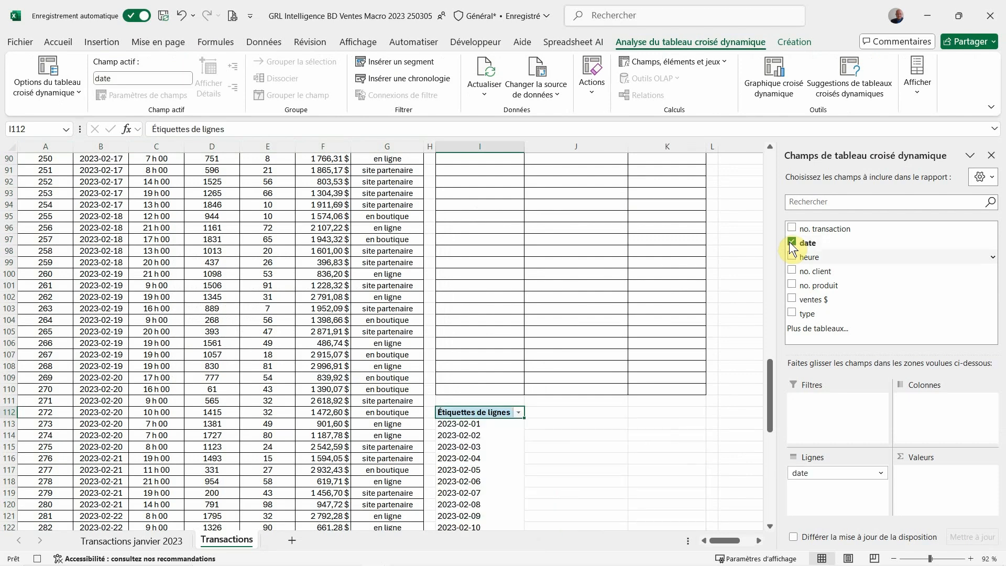
{"action": "left_click", "coordinate": [792, 300]}
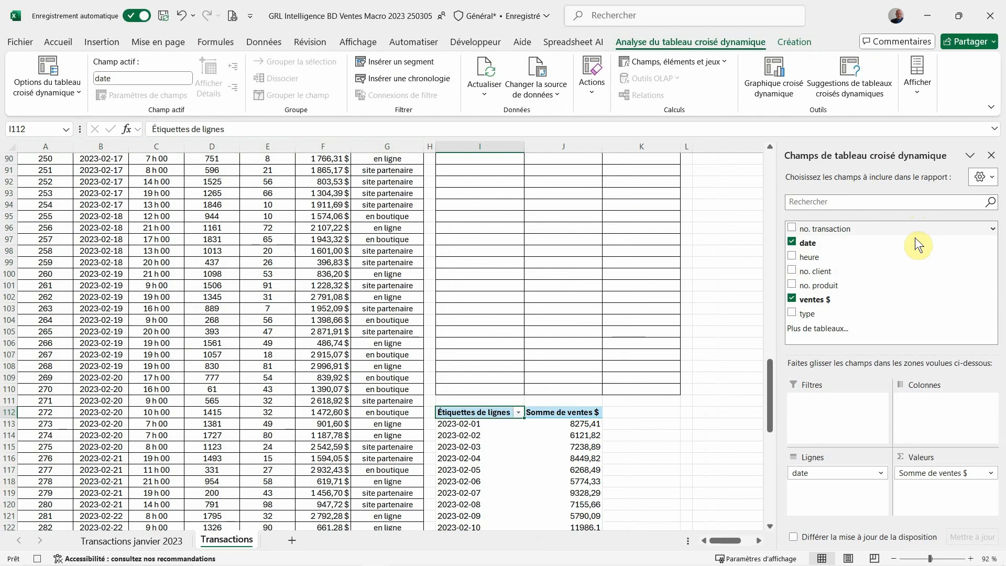
{"action": "left_click", "coordinate": [991, 155]}
Copy the pivot table range I112:J145 and paste it in place as values only
{"action": "scroll", "coordinate": [710, 380], "scroll_direction": "down", "scroll_amount": 3}
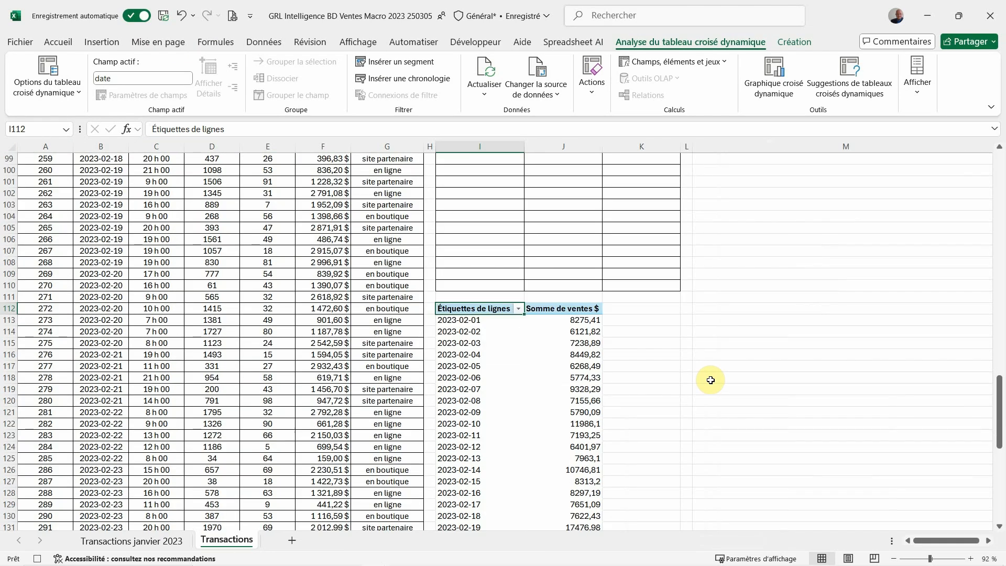
{"action": "scroll", "coordinate": [710, 380], "scroll_direction": "down", "scroll_amount": 2}
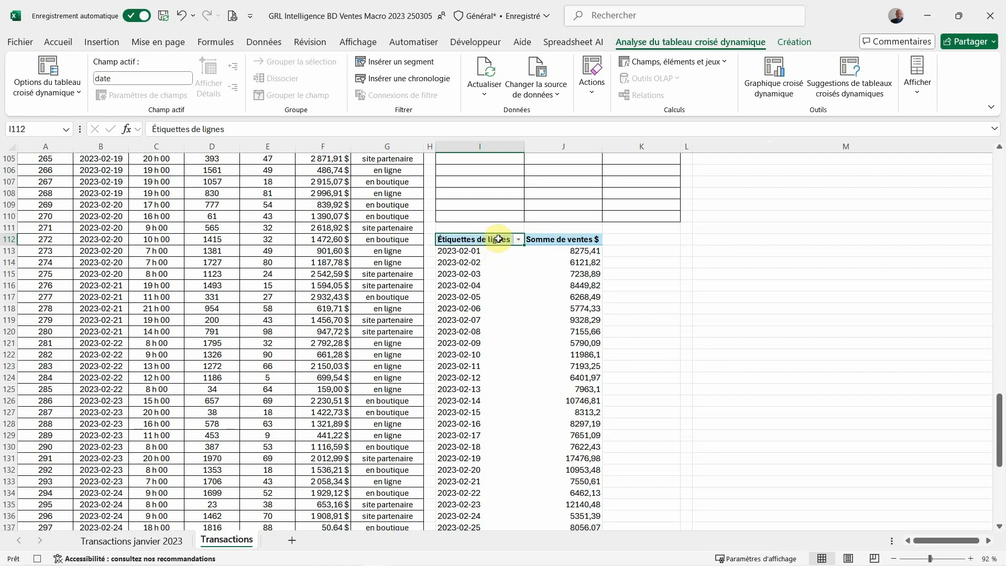
{"action": "left_click_drag", "start_coordinate": [498, 238], "coordinate": [553, 511]}
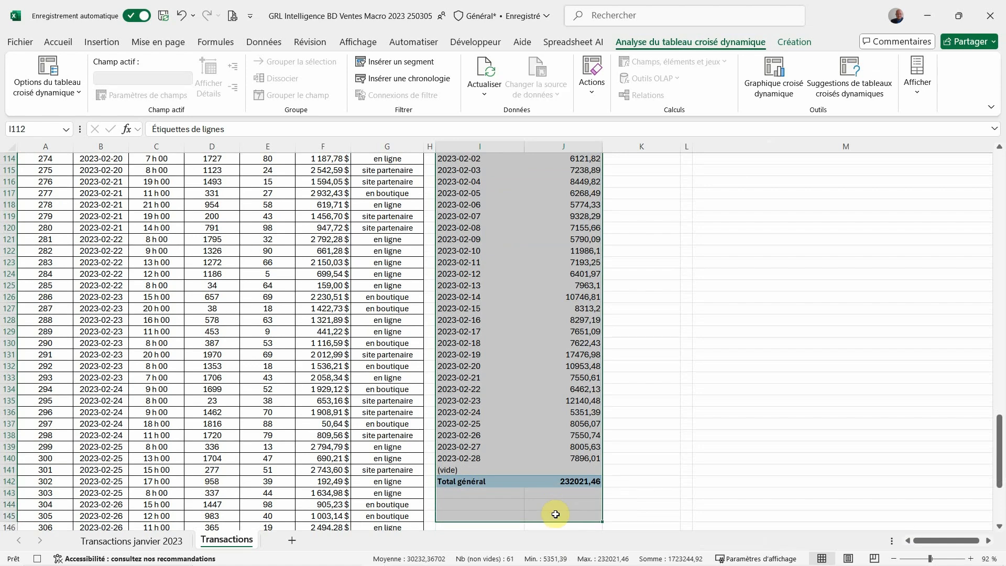
{"action": "right_click", "coordinate": [552, 403]}
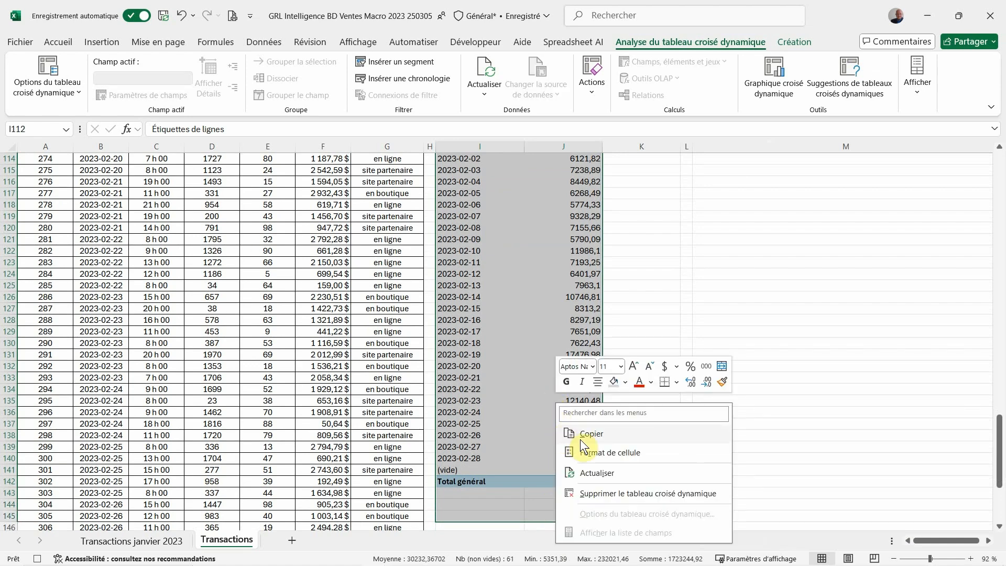
{"action": "left_click", "coordinate": [580, 439]}
{"action": "scroll", "coordinate": [532, 434], "scroll_direction": "up", "scroll_amount": 6}
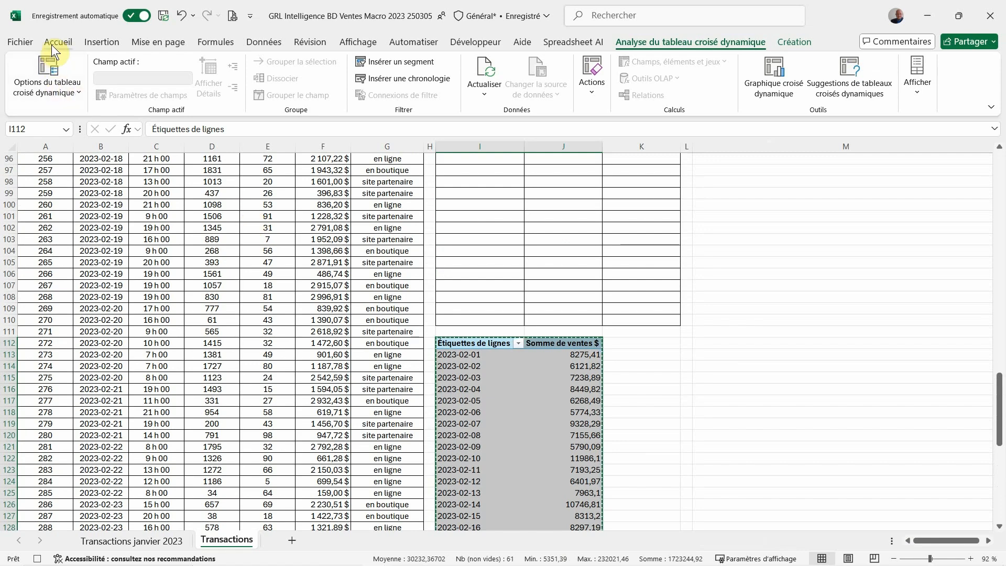
{"action": "left_click", "coordinate": [52, 45]}
{"action": "left_click", "coordinate": [25, 93]}
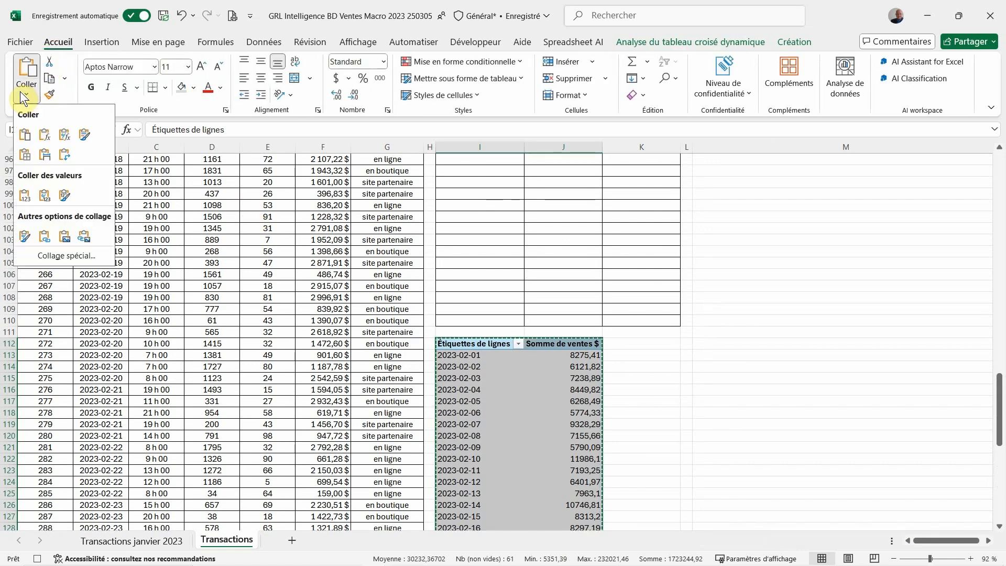
{"action": "left_click", "coordinate": [22, 196]}
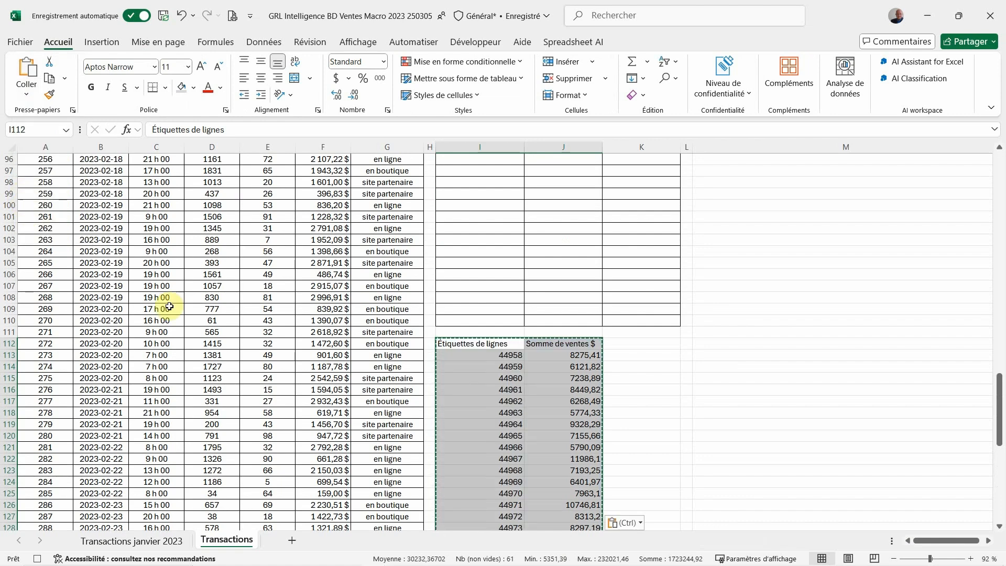
Format I112:I145 as Date with the *2012-03-14 type and the Français (Canada) locale
{"action": "left_click_drag", "start_coordinate": [447, 344], "coordinate": [478, 442]}
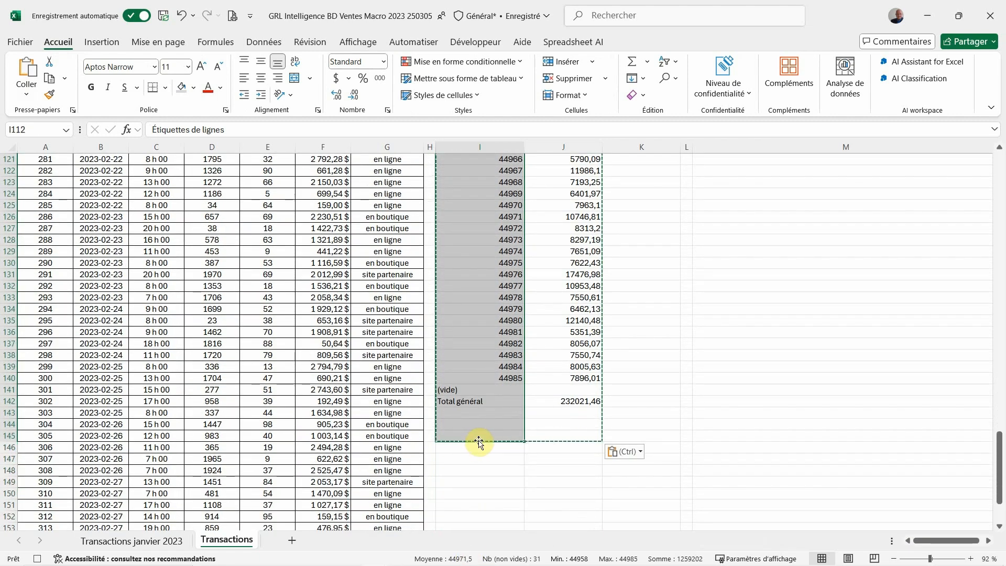
{"action": "right_click", "coordinate": [487, 321]}
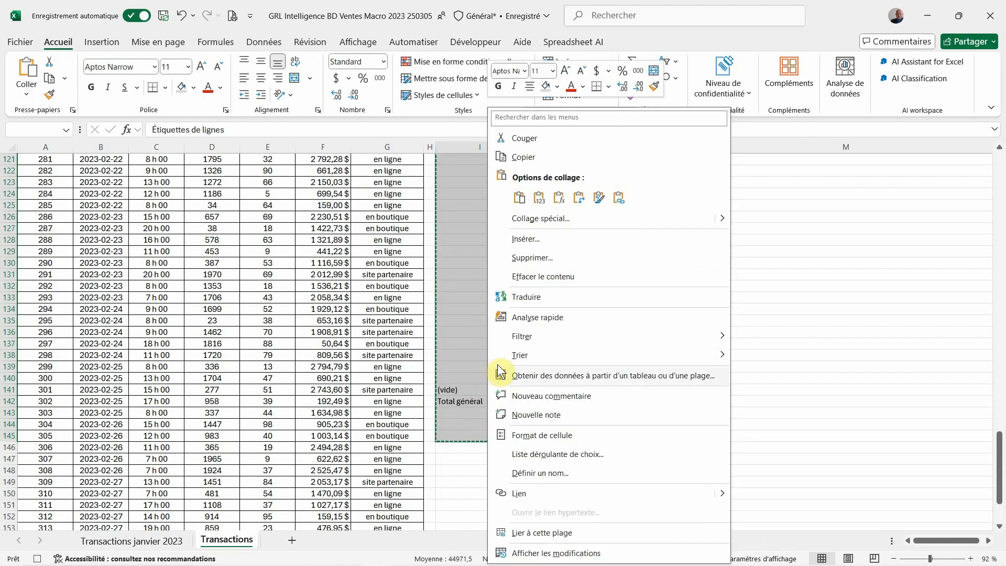
{"action": "left_click", "coordinate": [516, 432]}
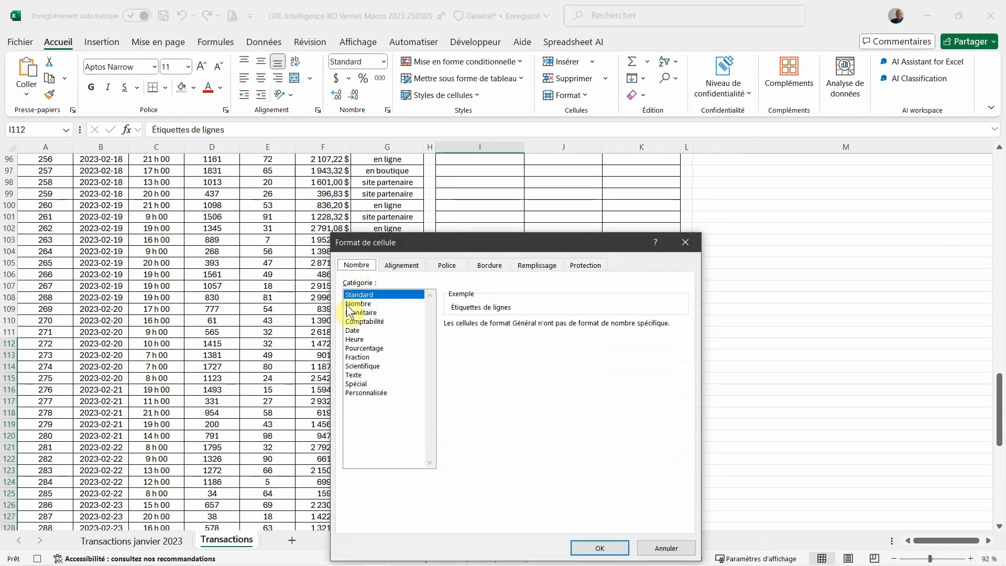
{"action": "left_click", "coordinate": [352, 330]}
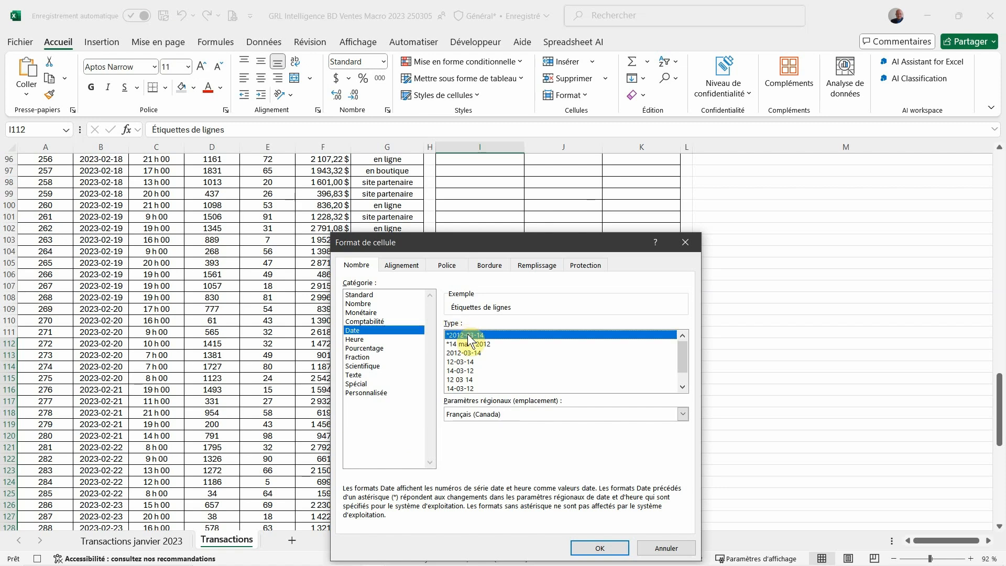
{"action": "left_click", "coordinate": [580, 547]}
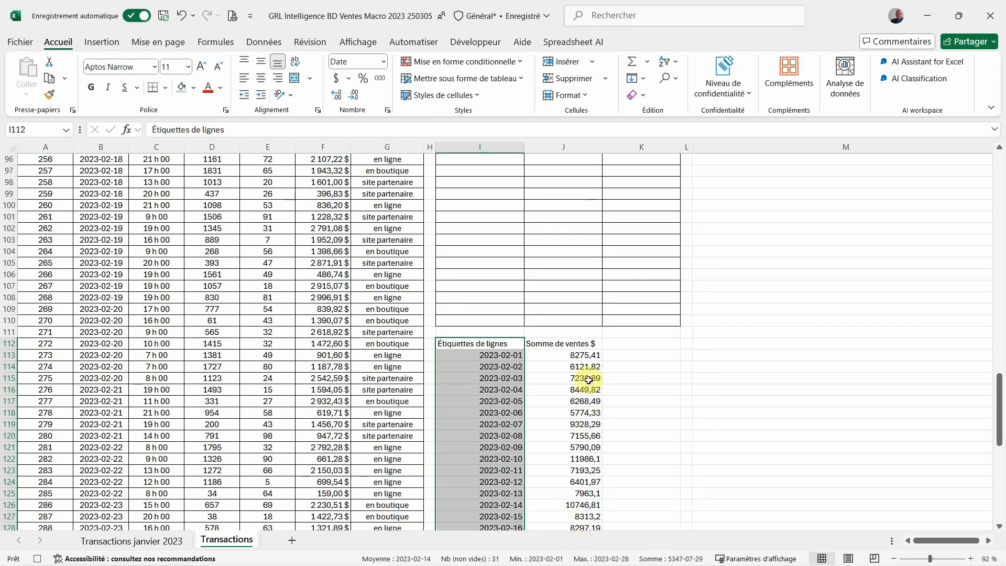
Format the daily sales J112:J145 as Monétaire with 0 decimals and the $ Français (Canada) symbol
{"action": "left_click_drag", "start_coordinate": [578, 344], "coordinate": [559, 474]}
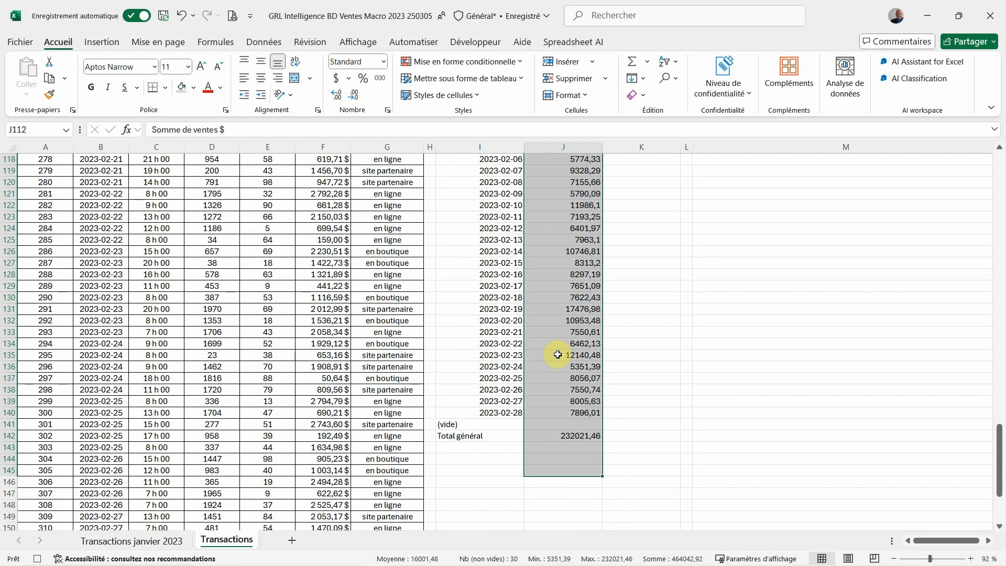
{"action": "right_click", "coordinate": [558, 354]}
{"action": "left_click", "coordinate": [592, 440]}
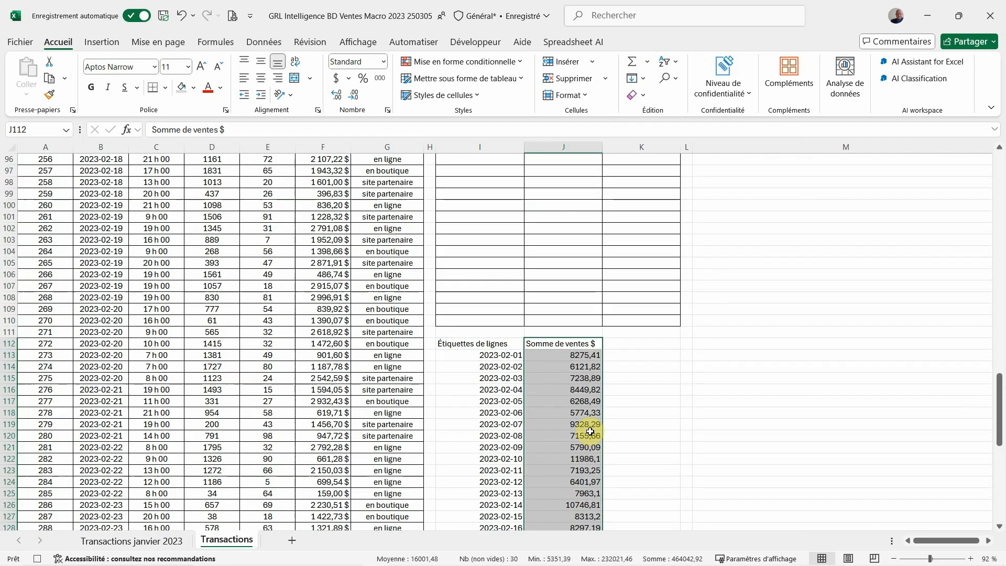
{"action": "left_click", "coordinate": [454, 313]}
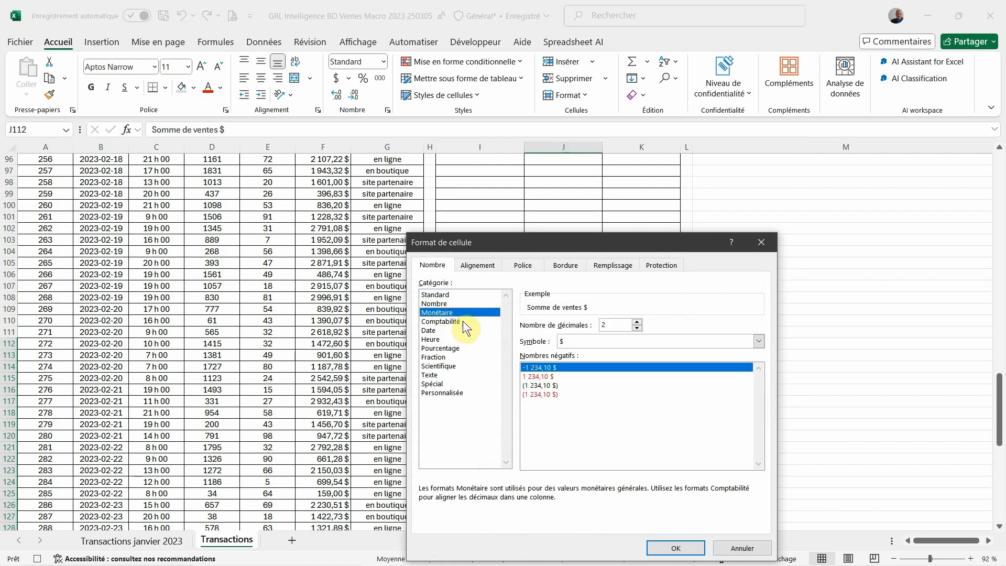
{"action": "double_click", "coordinate": [637, 328]}
{"action": "left_click", "coordinate": [631, 343]}
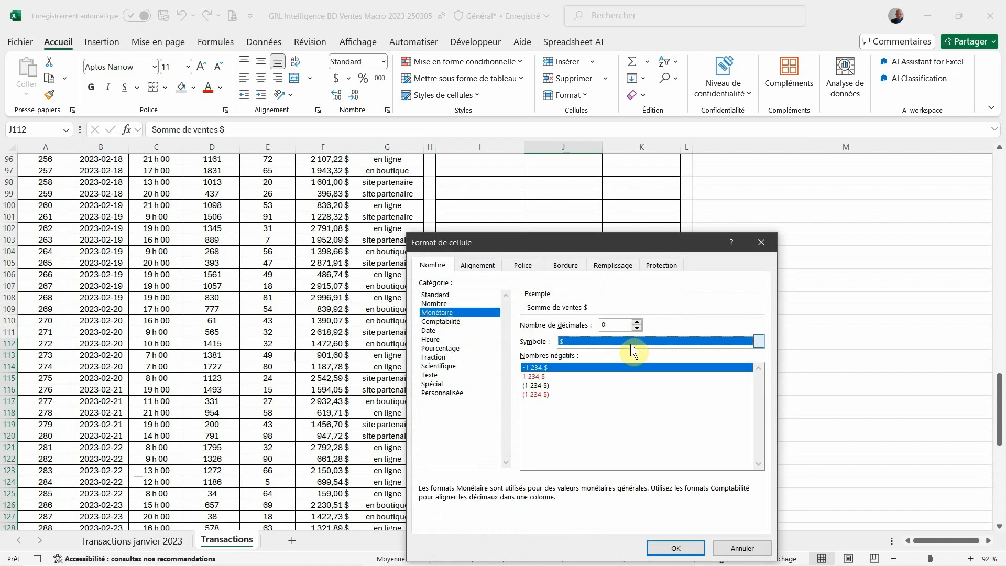
{"action": "scroll", "coordinate": [617, 459], "scroll_direction": "down", "scroll_amount": 5}
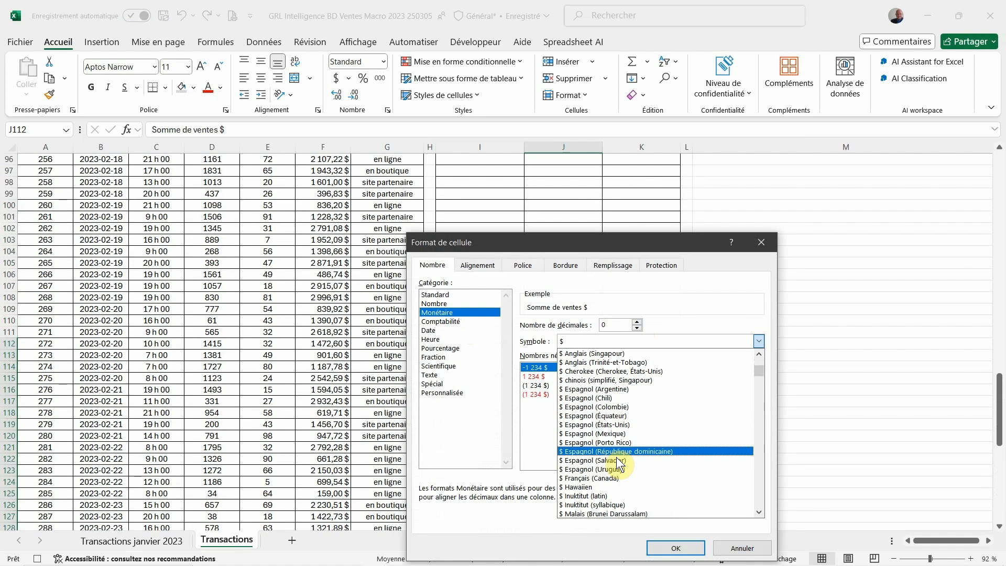
{"action": "left_click", "coordinate": [608, 487]}
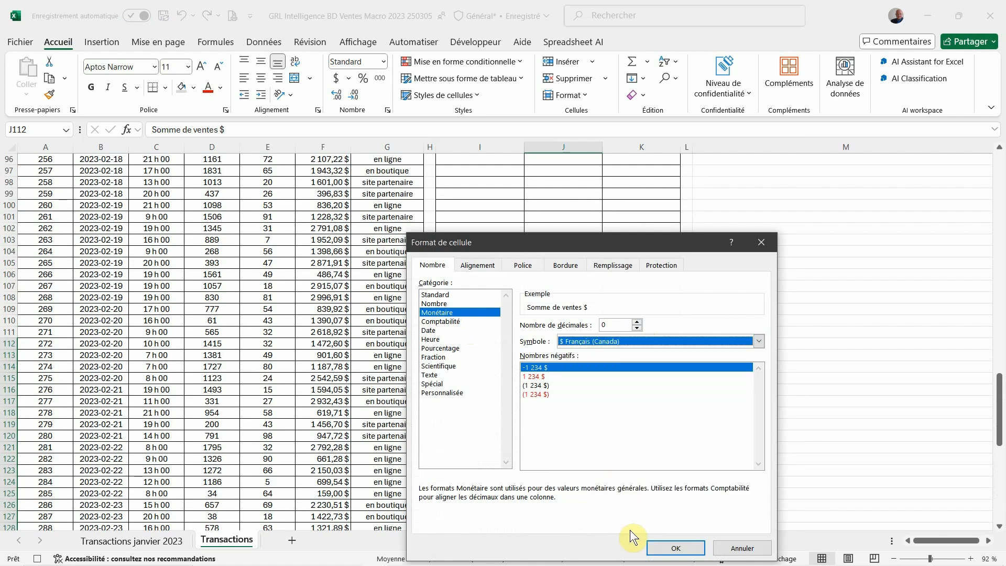
{"action": "left_click", "coordinate": [672, 547]}
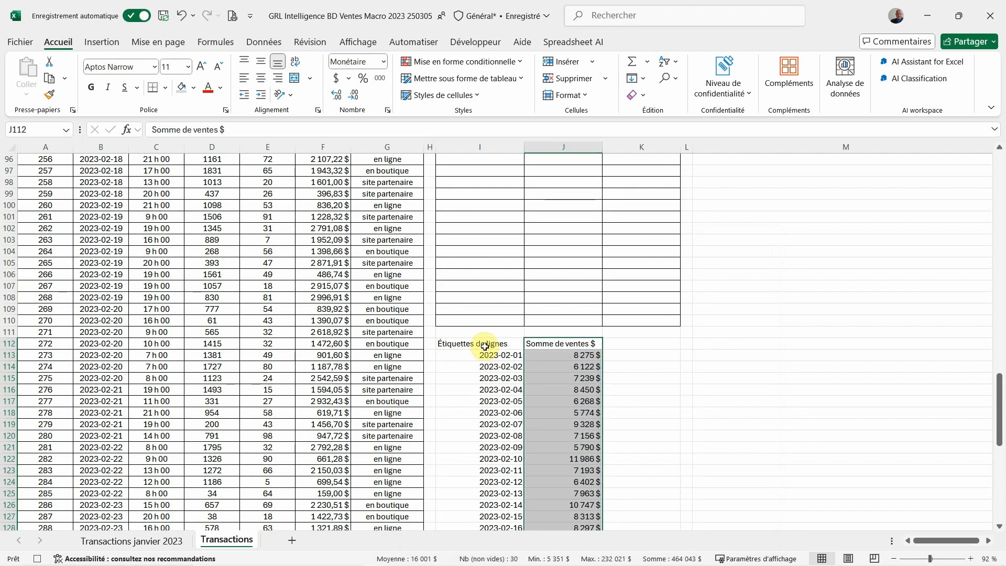
Center the cells in I112:I145 and apply outline and inside borders to the whole daily sales table I112:J145
{"action": "left_click_drag", "start_coordinate": [483, 344], "coordinate": [465, 441]}
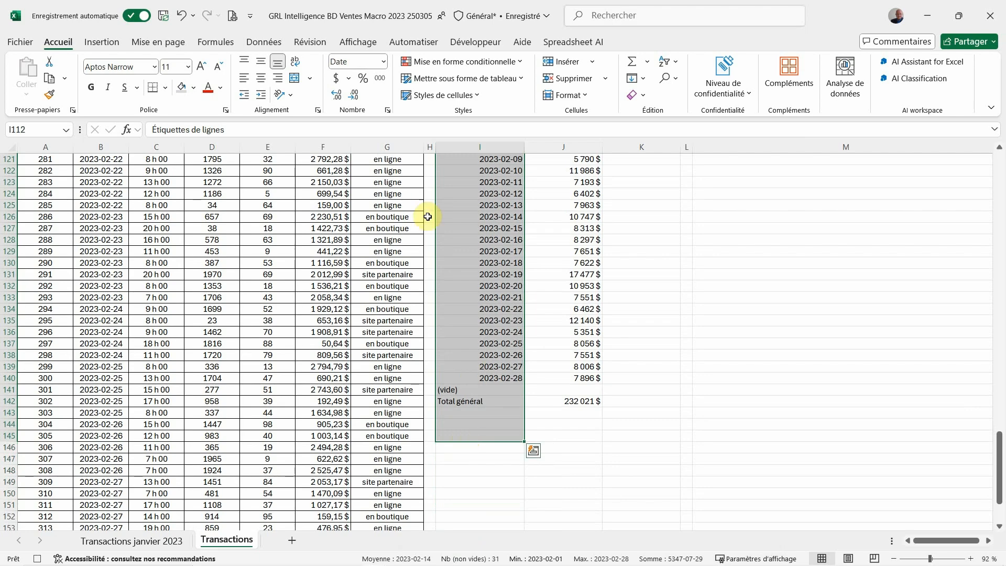
{"action": "left_click", "coordinate": [255, 77]}
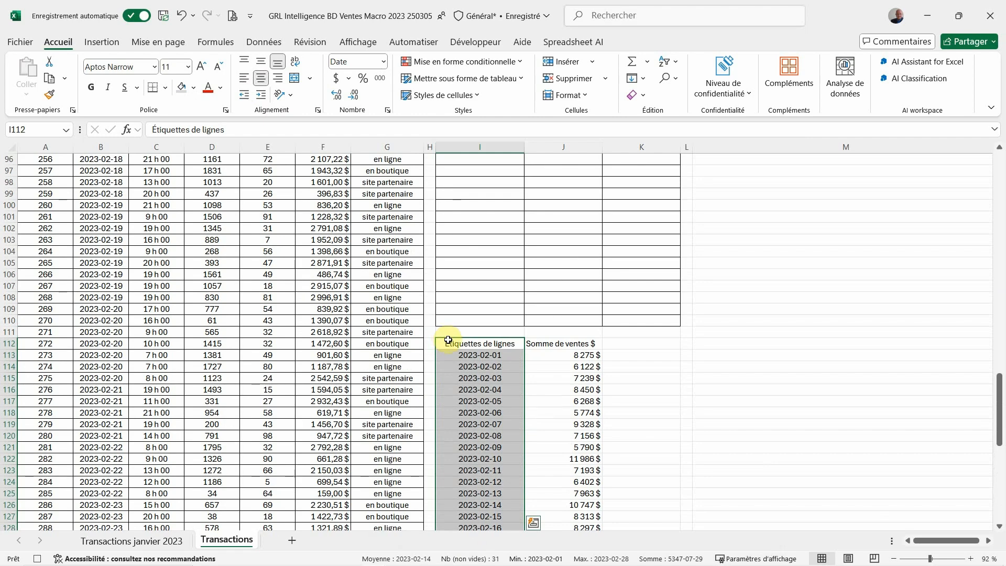
{"action": "left_click_drag", "start_coordinate": [448, 340], "coordinate": [566, 454]}
{"action": "right_click", "coordinate": [568, 443]}
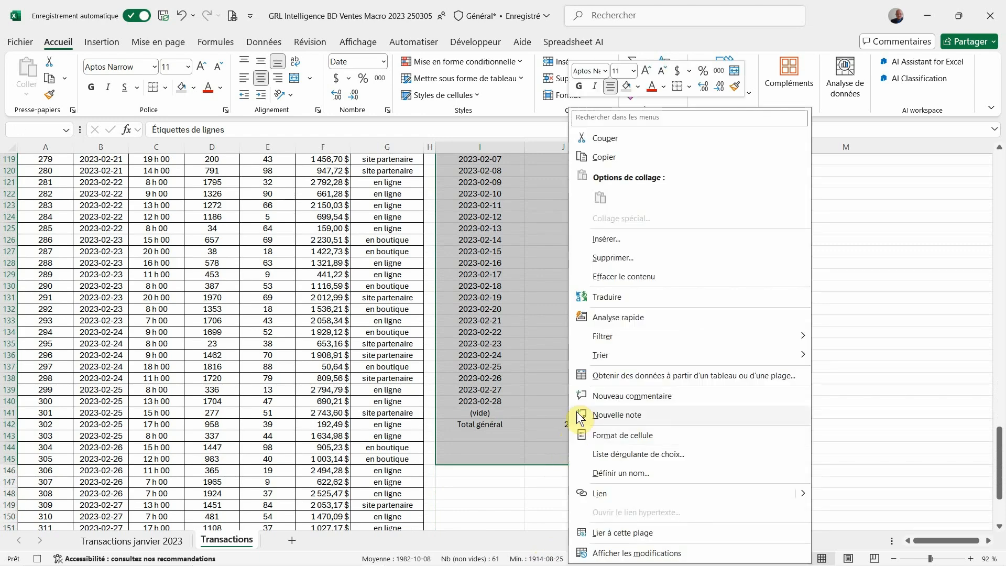
{"action": "left_click", "coordinate": [595, 435]}
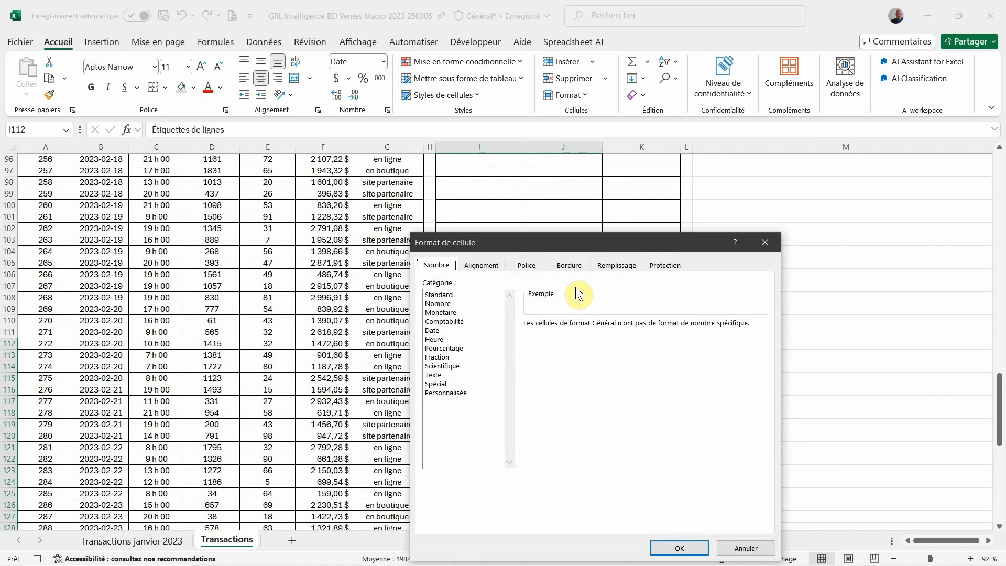
{"action": "left_click", "coordinate": [570, 265]}
{"action": "left_click", "coordinate": [628, 307]}
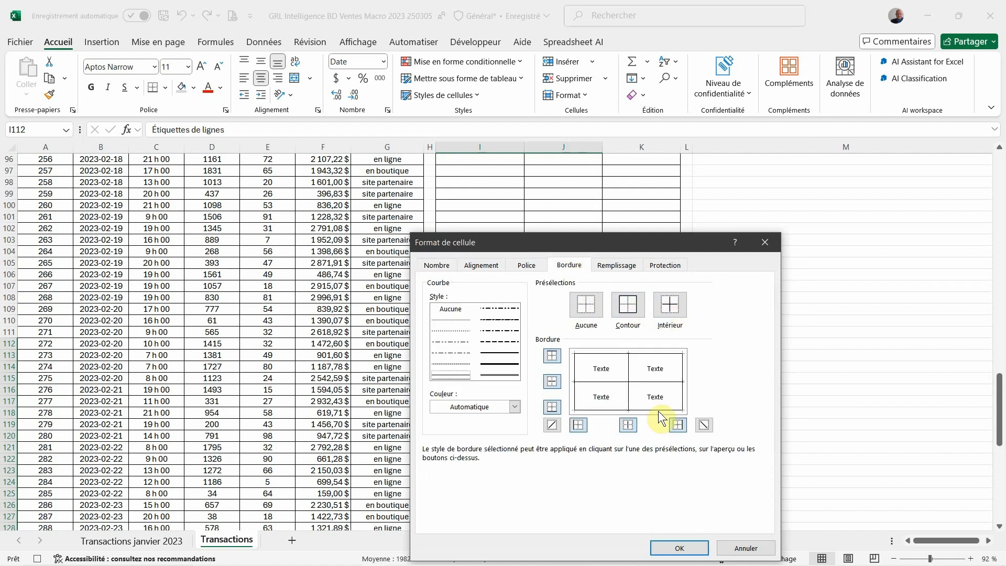
{"action": "left_click", "coordinate": [661, 547]}
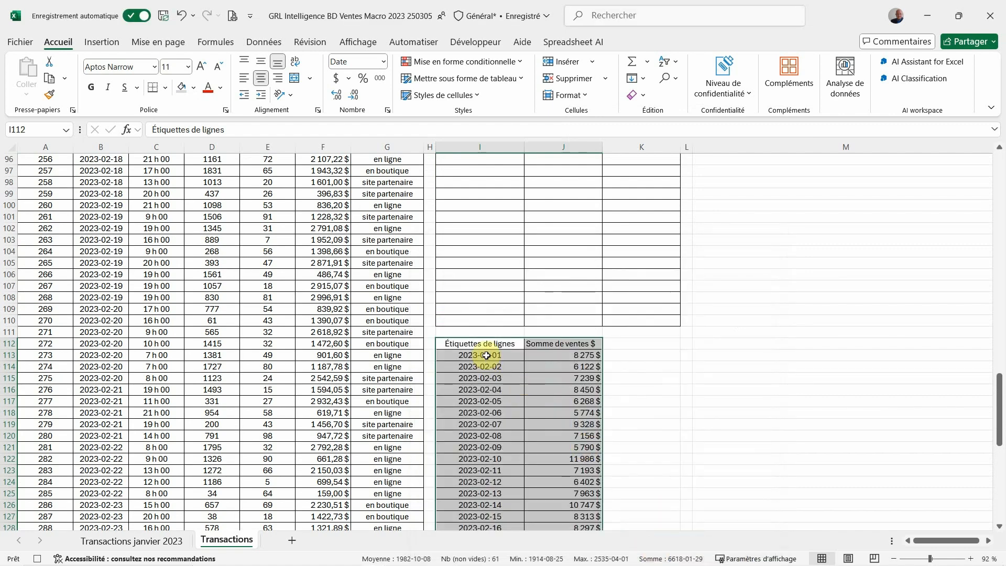
Apply a thicker bottom border to the daily sales table's header cells I112:J112
{"action": "left_click_drag", "start_coordinate": [485, 347], "coordinate": [521, 342]}
{"action": "right_click", "coordinate": [528, 342]}
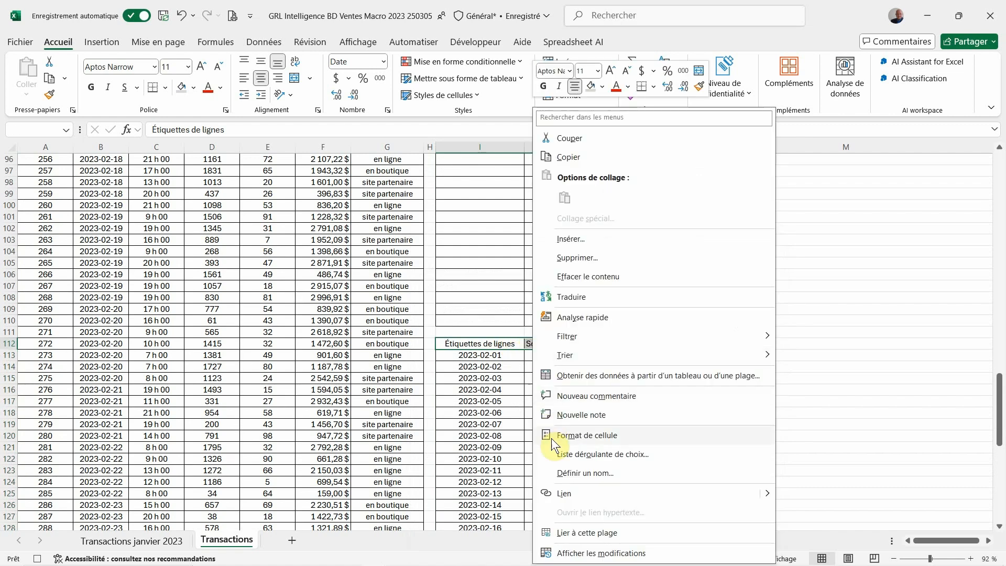
{"action": "left_click", "coordinate": [554, 435]}
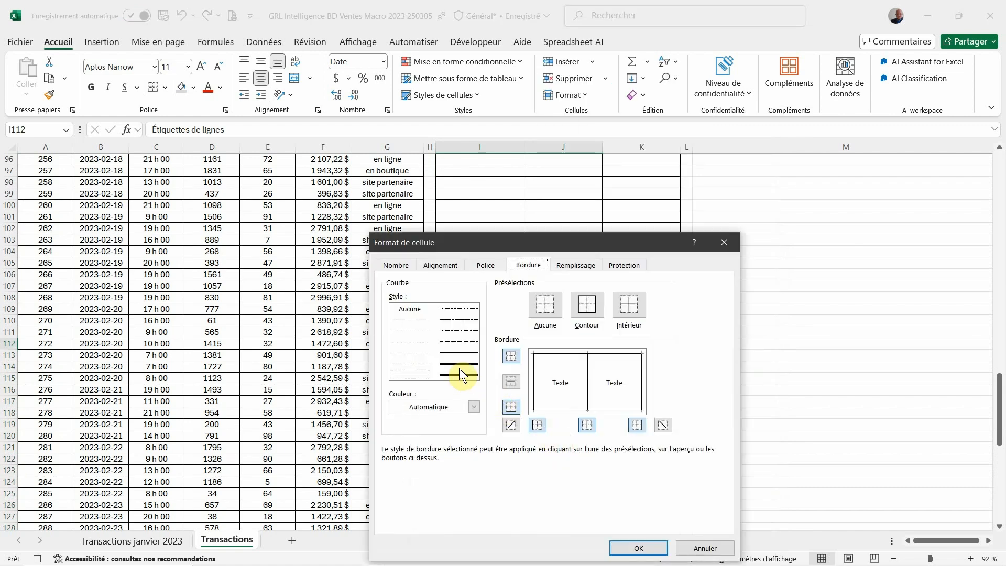
{"action": "left_click", "coordinate": [621, 547]}
Rename header J112 as "ventes quotidiennes" and I112 as "date", and center the J112 header
{"action": "left_click", "coordinate": [562, 343]}
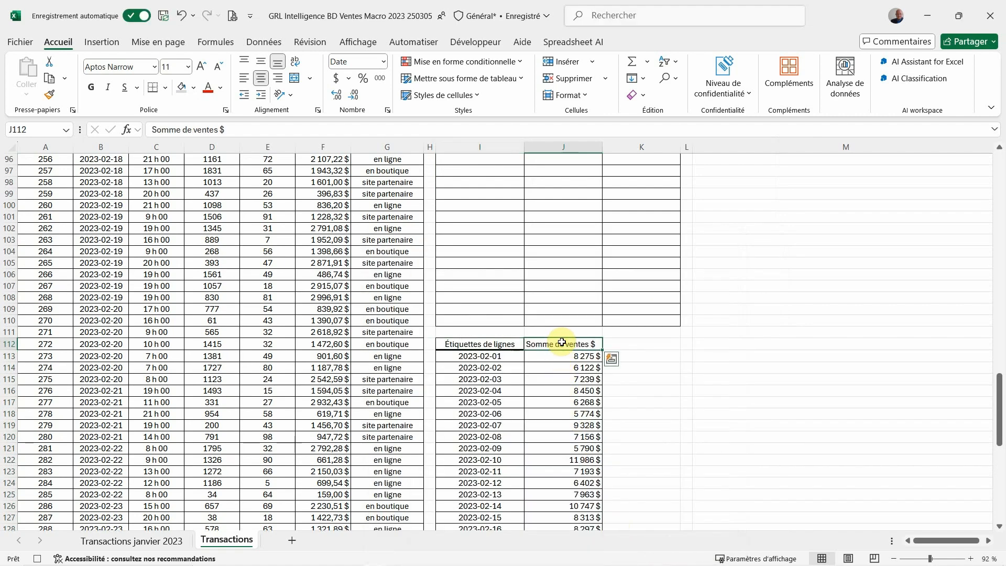
{"action": "type", "text": "ventes quotidiennes"}
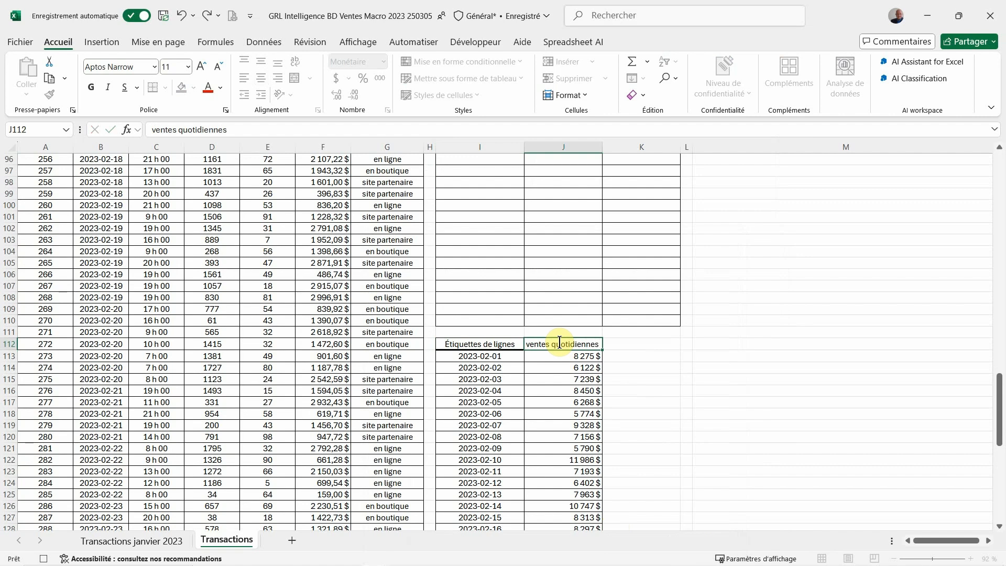
{"action": "key", "text": "Return"}
{"action": "key", "text": "Left"}
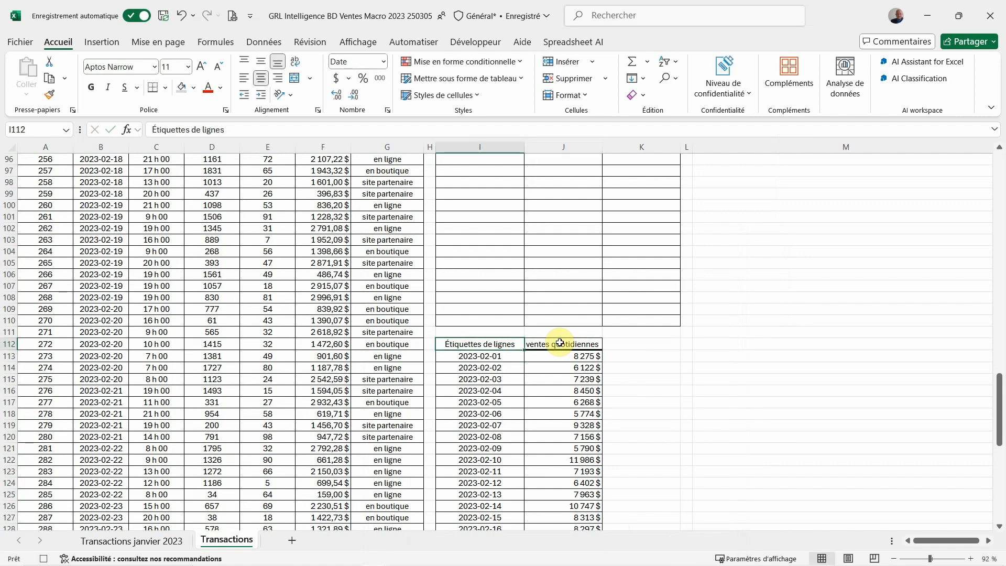
{"action": "type", "text": "date"}
{"action": "key", "text": "Return"}
{"action": "key", "text": "Up"}
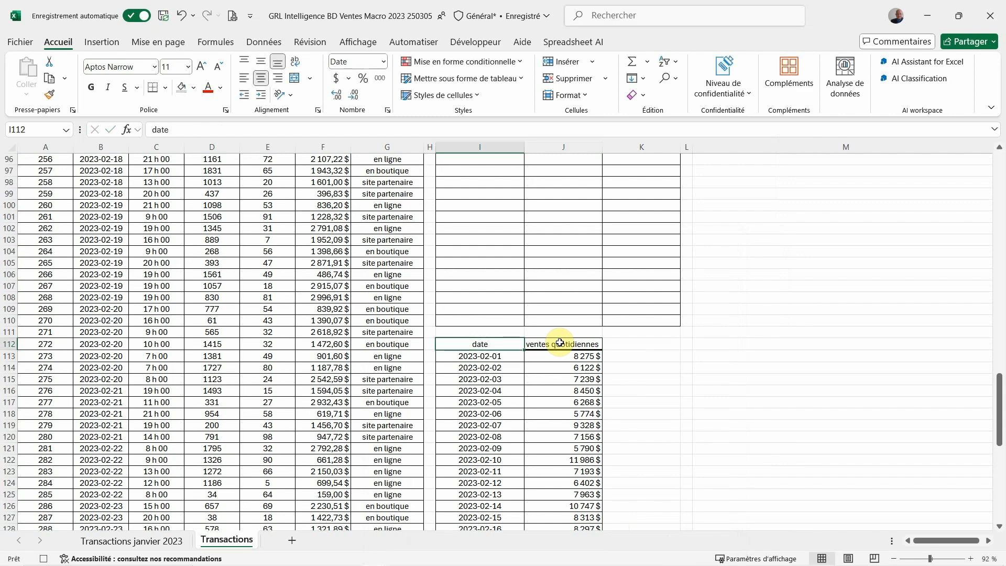
{"action": "key", "text": "Right"}
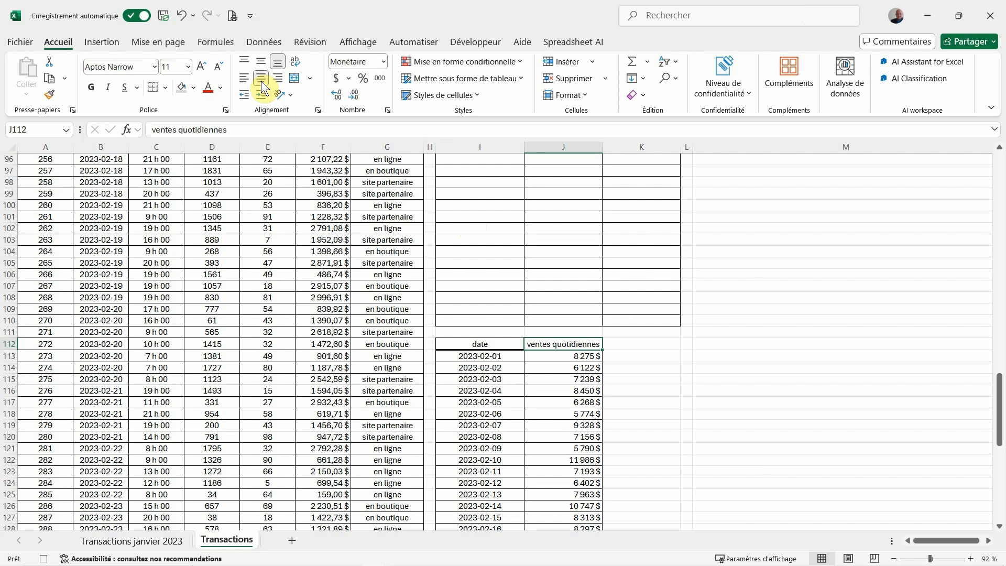
Insert a 2D pie chart of monthly sales by transaction type from I3:I6 and K3:K6
{"action": "key", "text": "ctrl+Home"}
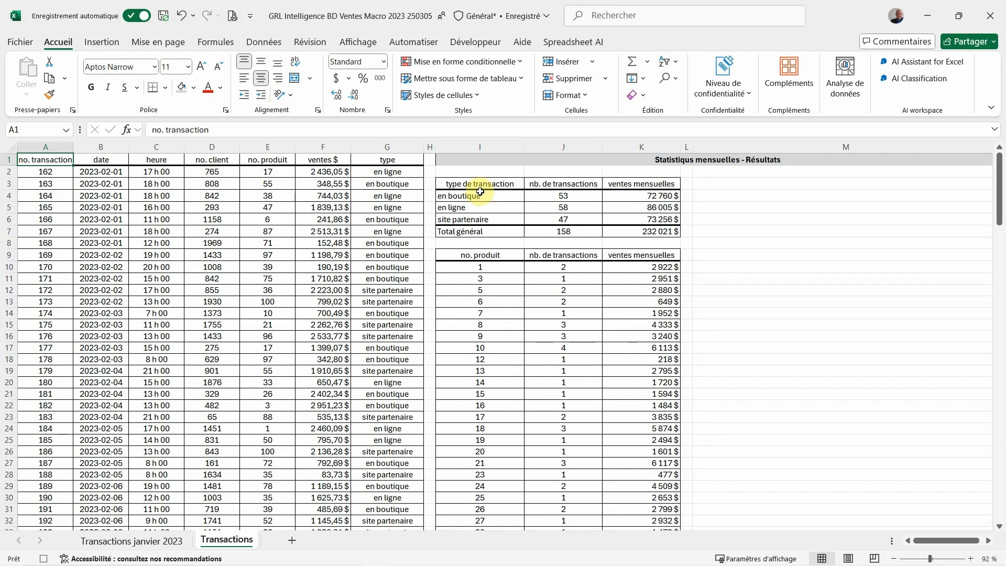
{"action": "left_click_drag", "start_coordinate": [481, 186], "coordinate": [482, 216]}
{"action": "left_click_drag", "start_coordinate": [624, 181], "coordinate": [635, 219], "text": "ctrl"}
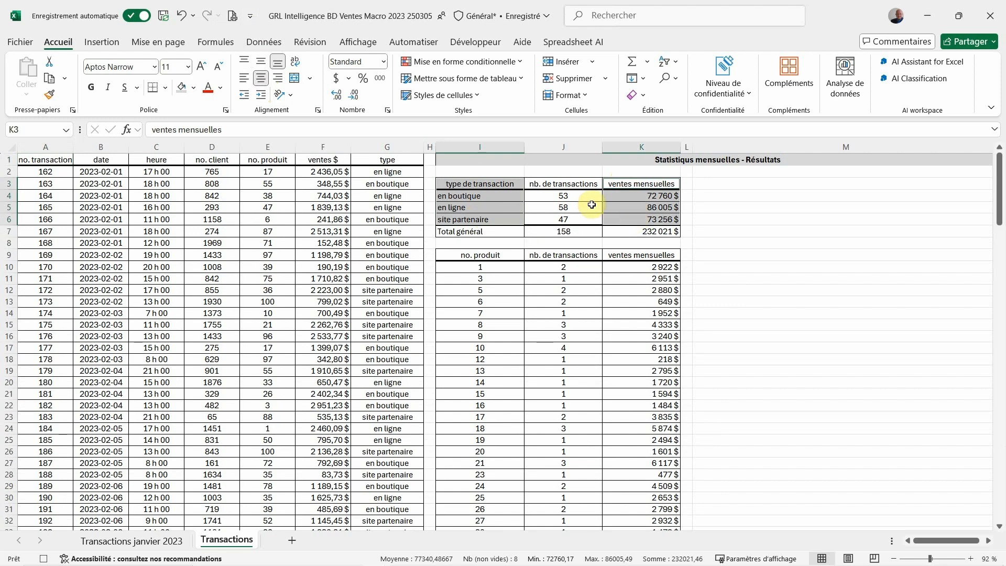
{"action": "left_click", "coordinate": [113, 43]}
{"action": "left_click", "coordinate": [367, 93]}
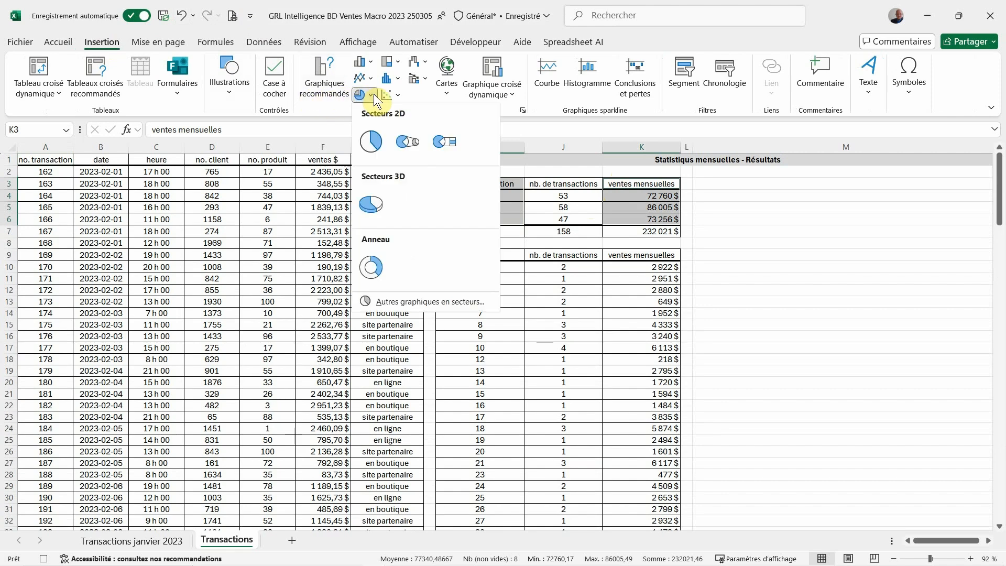
{"action": "left_click", "coordinate": [373, 141]}
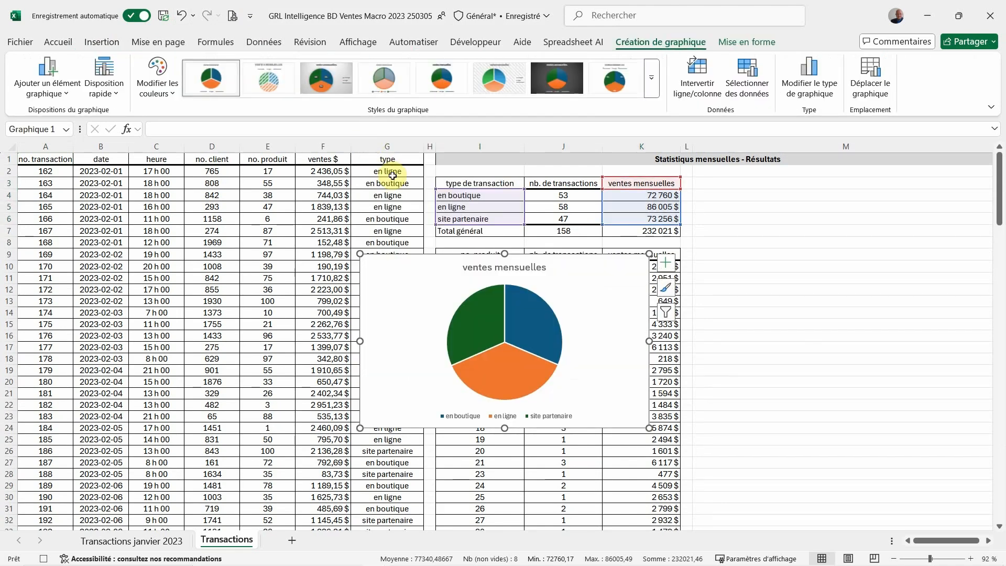
Change the pie chart's title to "Ventes mensuelles par type de transactions"
{"action": "left_click", "coordinate": [489, 269]}
{"action": "left_click", "coordinate": [488, 269]}
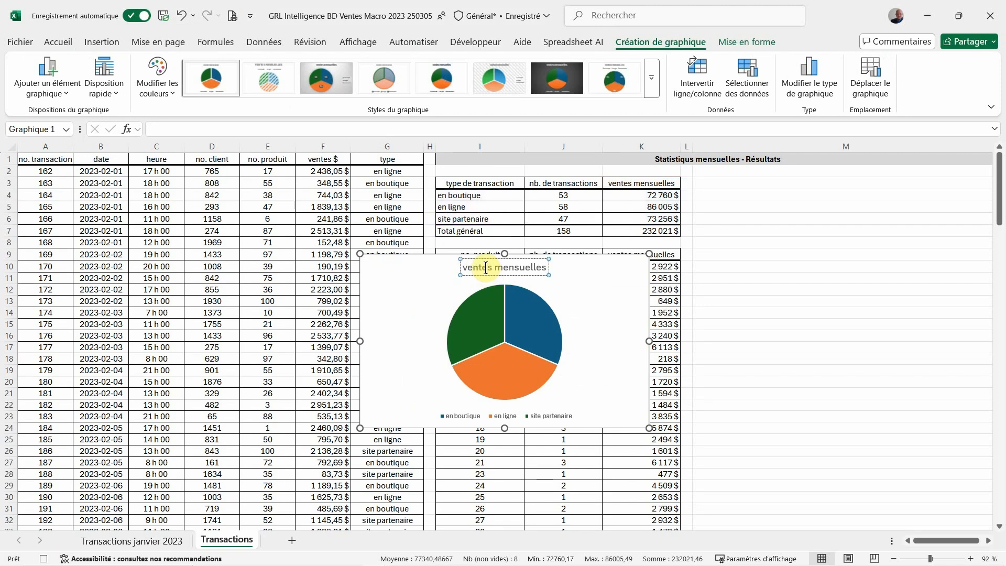
{"action": "left_click", "coordinate": [464, 264]}
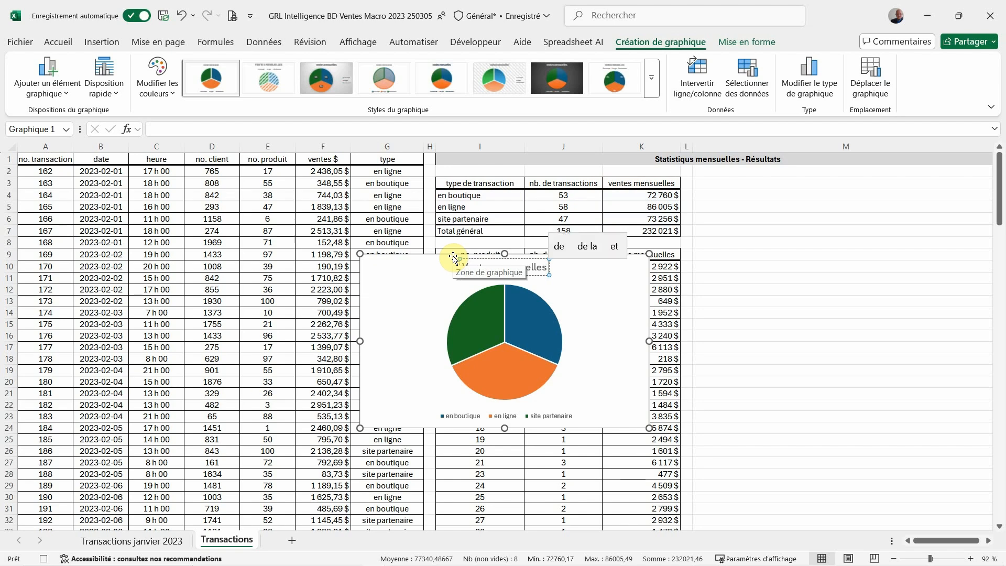
{"action": "type", "text": "par type de"}
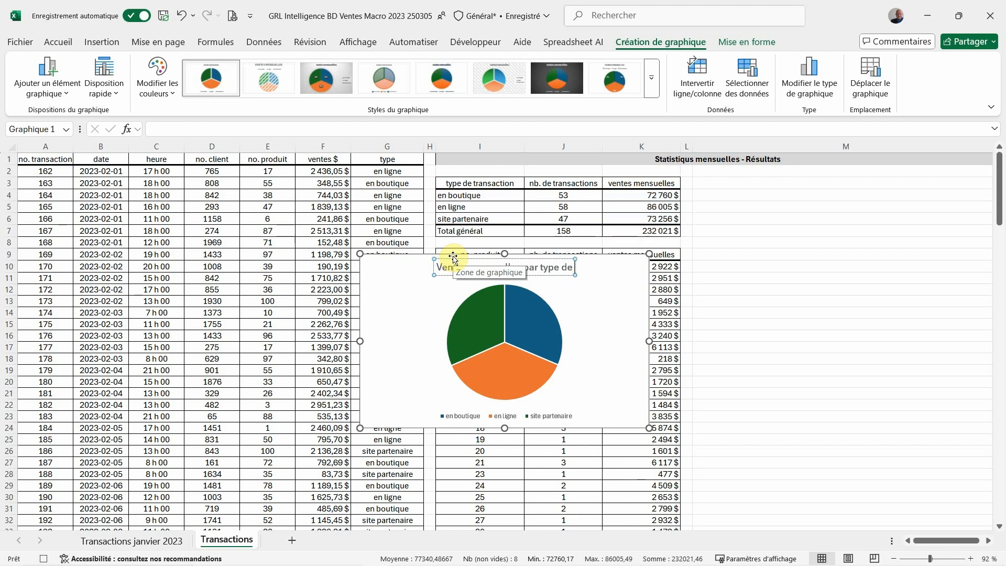
{"action": "type", "text": " transact"}
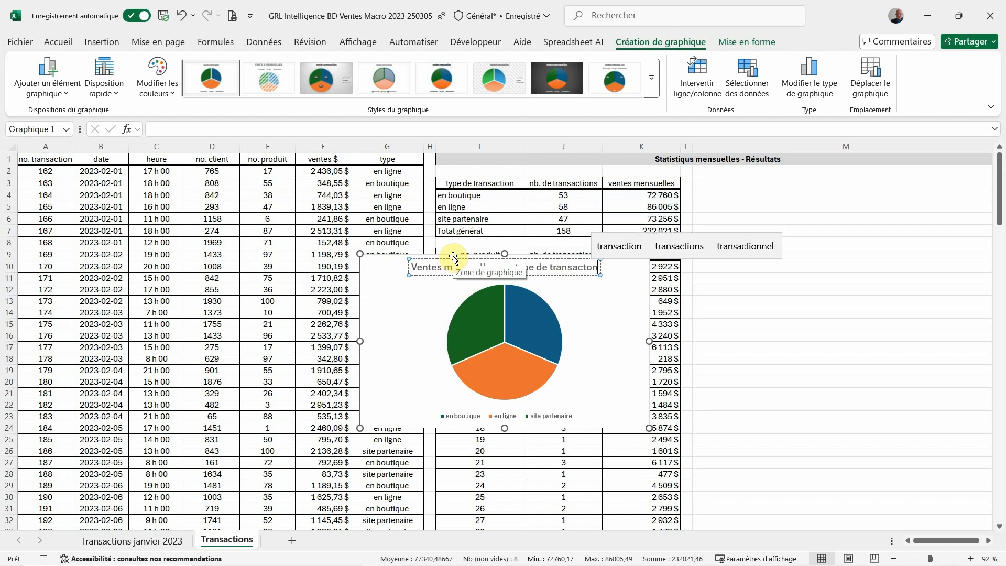
{"action": "type", "text": "ions"}
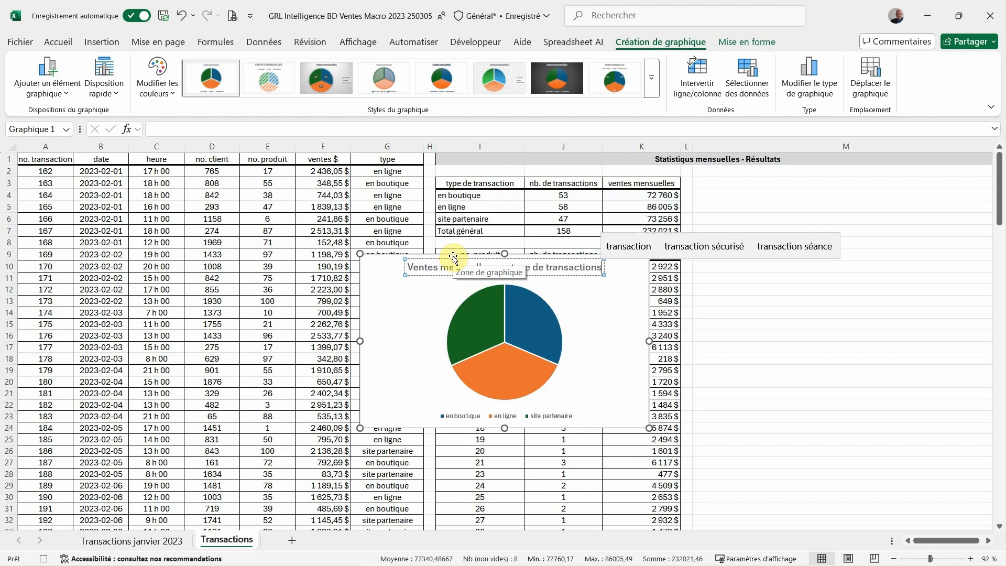
Widen the pie chart's legend to nearly the full chart width and set its font size to 10
{"action": "left_click", "coordinate": [445, 417]}
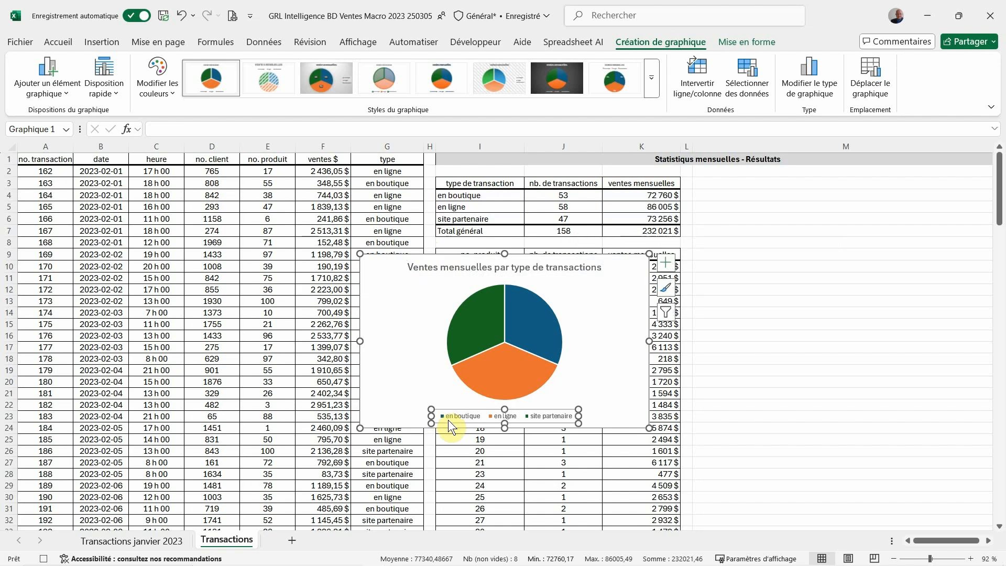
{"action": "left_click_drag", "start_coordinate": [432, 416], "coordinate": [365, 411]}
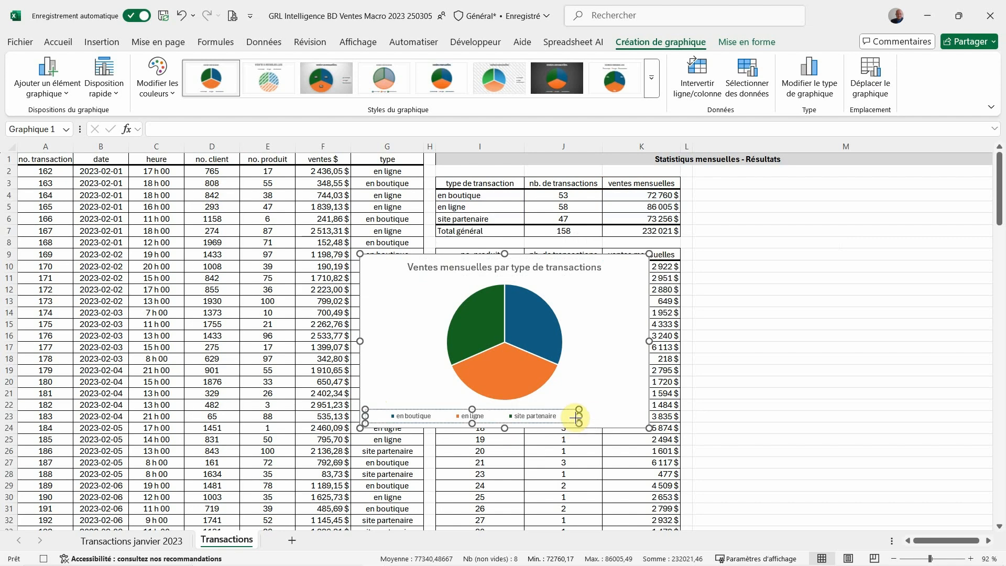
{"action": "left_click_drag", "start_coordinate": [578, 417], "coordinate": [643, 422]}
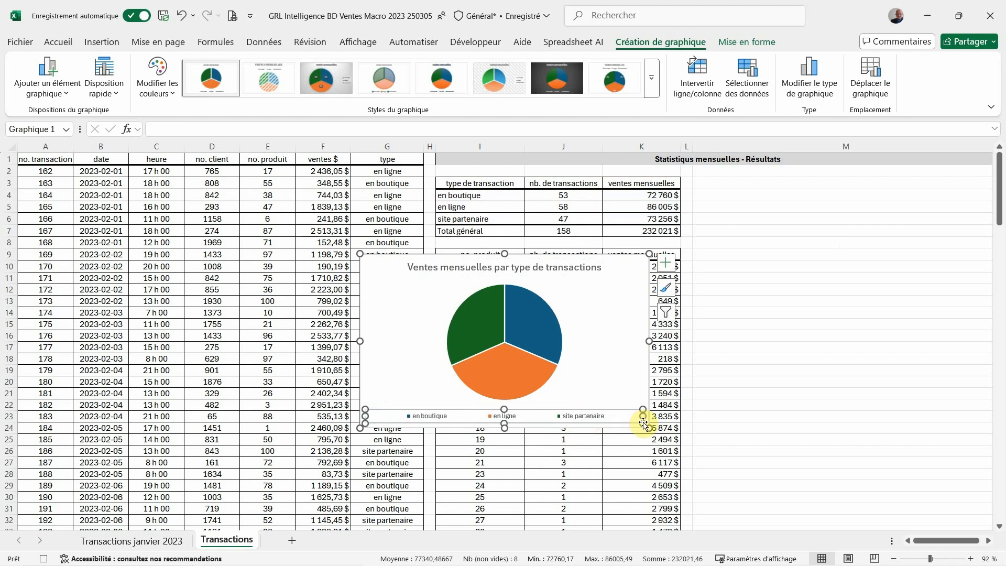
{"action": "left_click", "coordinate": [57, 41]}
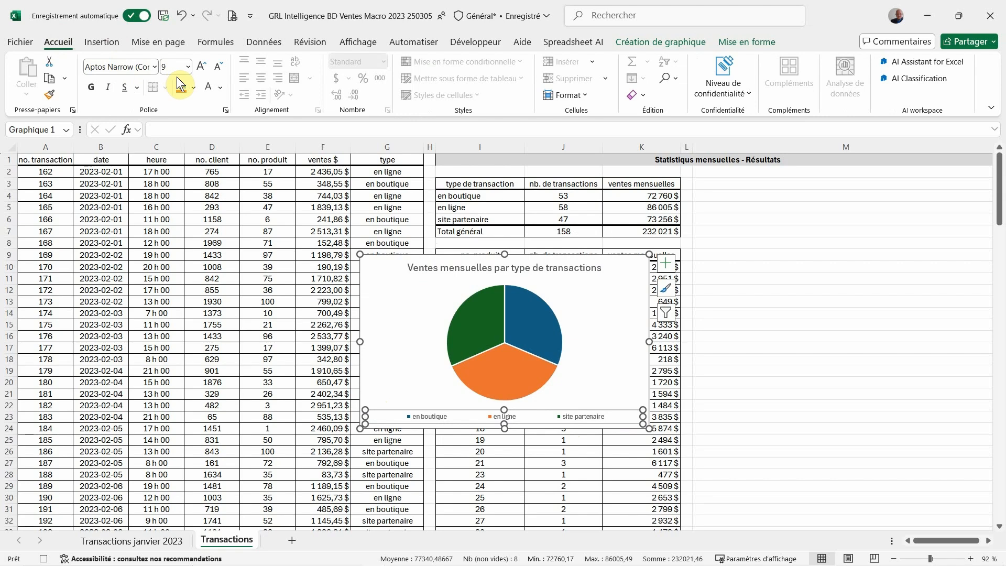
{"action": "left_click", "coordinate": [199, 69]}
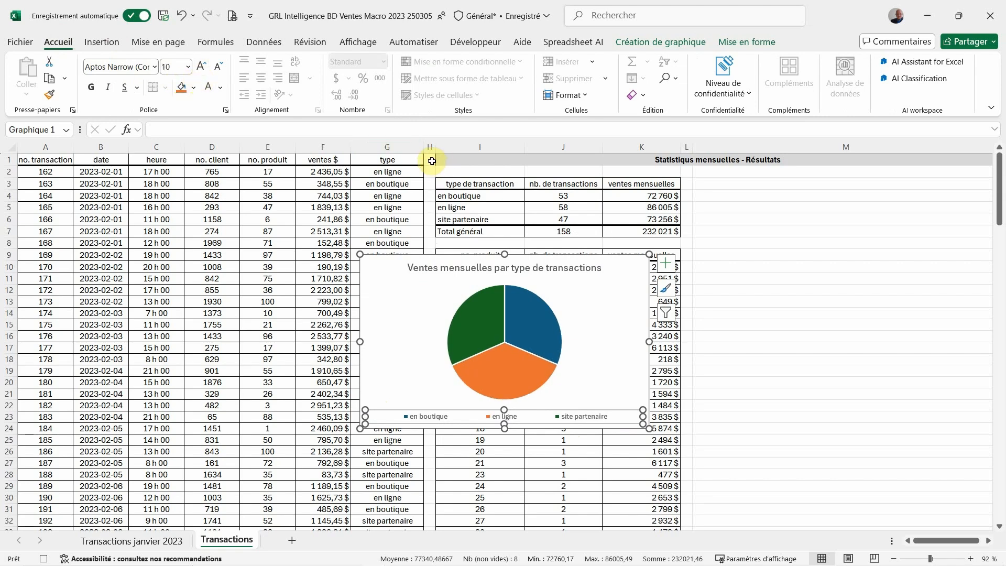
Add data labels to the pie chart and format them as white, bold, size 10 text
{"action": "left_click", "coordinate": [671, 269]}
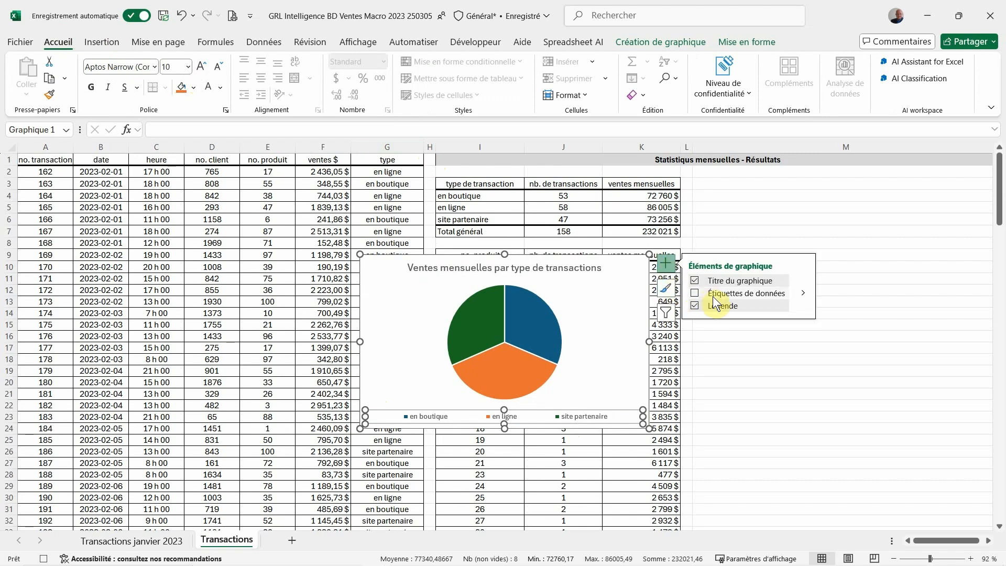
{"action": "left_click", "coordinate": [695, 293]}
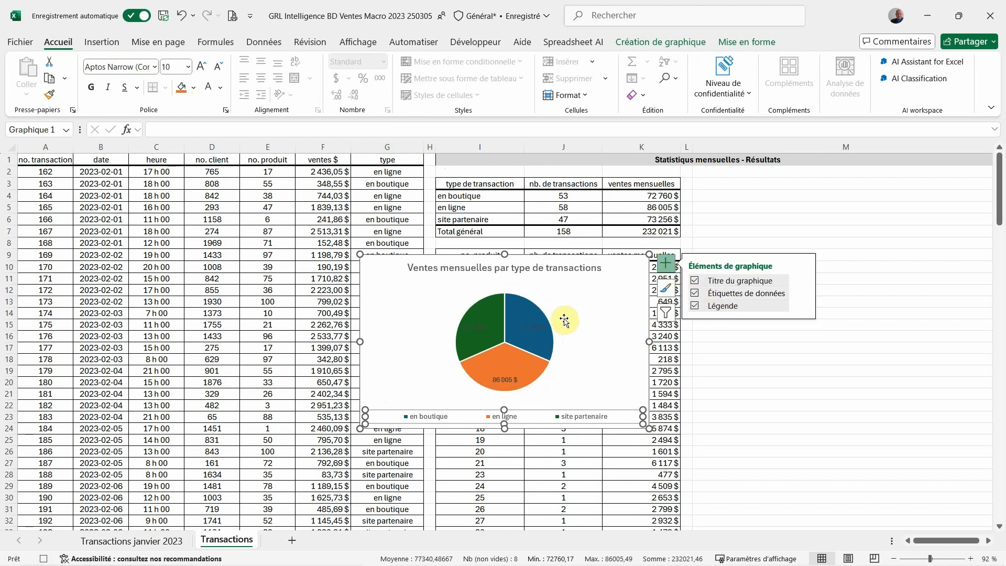
{"action": "left_click", "coordinate": [531, 332]}
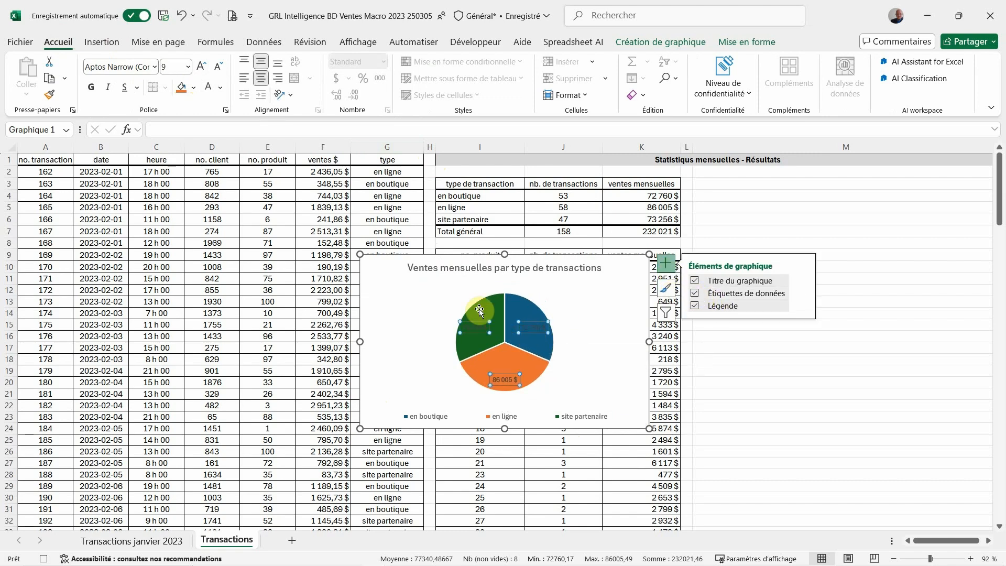
{"action": "left_click", "coordinate": [206, 67]}
{"action": "left_click", "coordinate": [220, 87]}
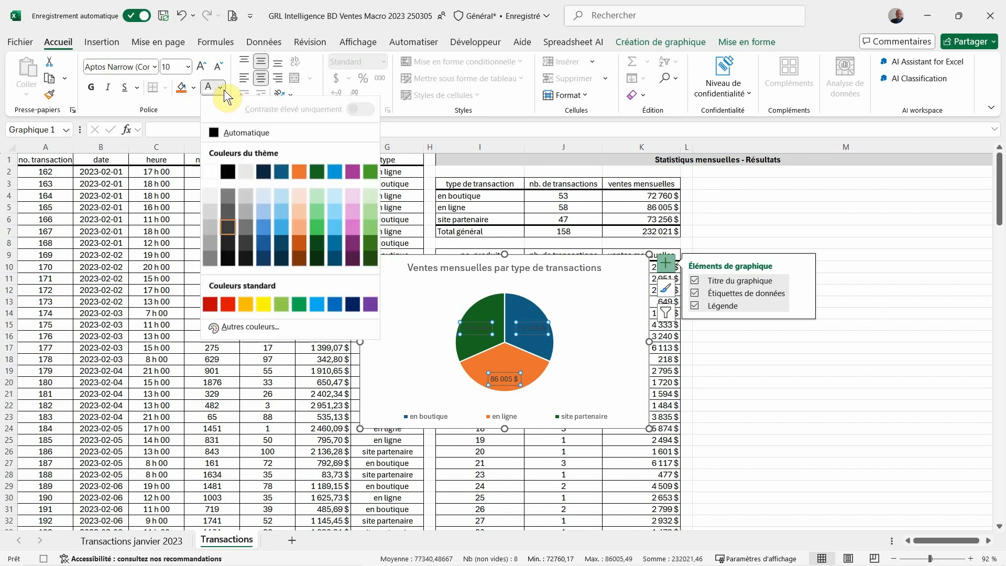
{"action": "left_click", "coordinate": [210, 167]}
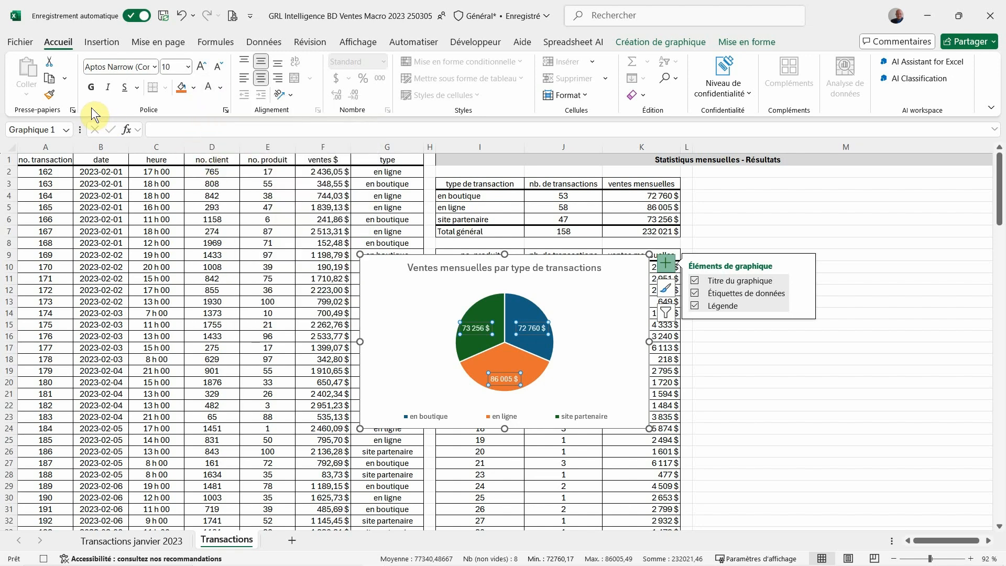
{"action": "left_click", "coordinate": [92, 90]}
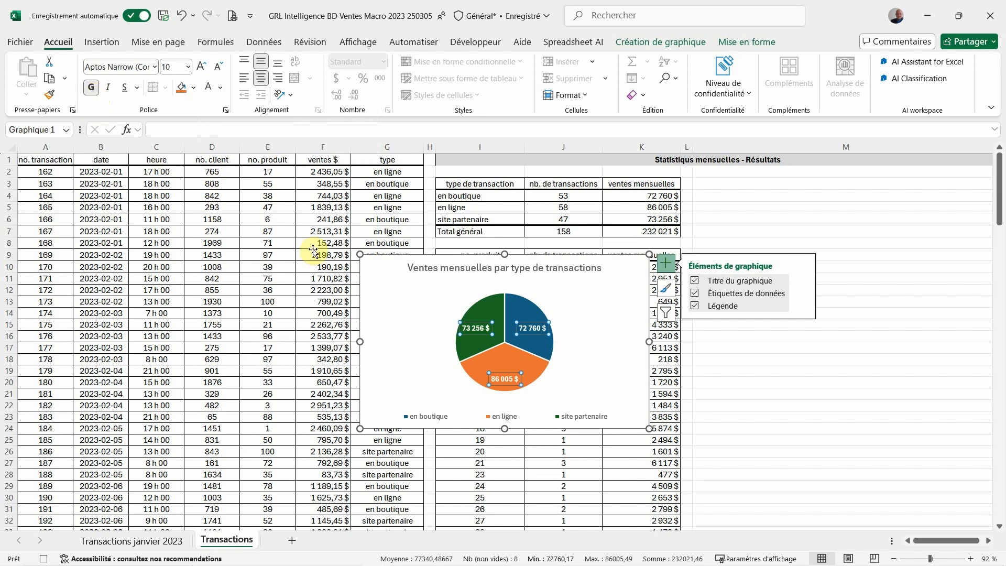
Move the pie chart into column M beside the transaction type table, starting at row 3
{"action": "left_click", "coordinate": [375, 278]}
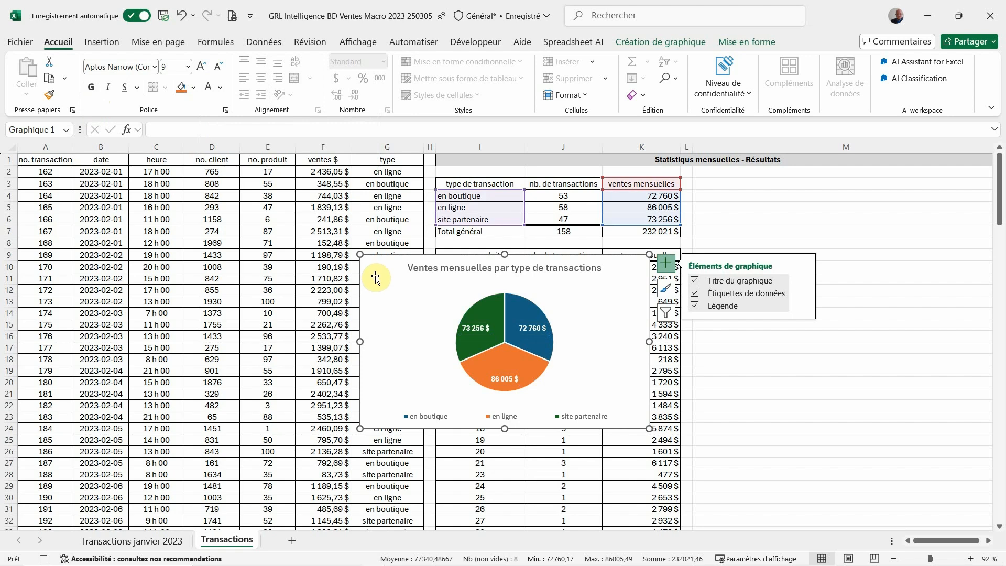
{"action": "mouse_move", "coordinate": [375, 277]}
{"action": "left_mouse_down"}
{"action": "mouse_move", "coordinate": [712, 232]}
{"action": "mouse_move", "coordinate": [733, 200]}
{"action": "mouse_move", "coordinate": [711, 197]}
{"action": "left_mouse_up"}
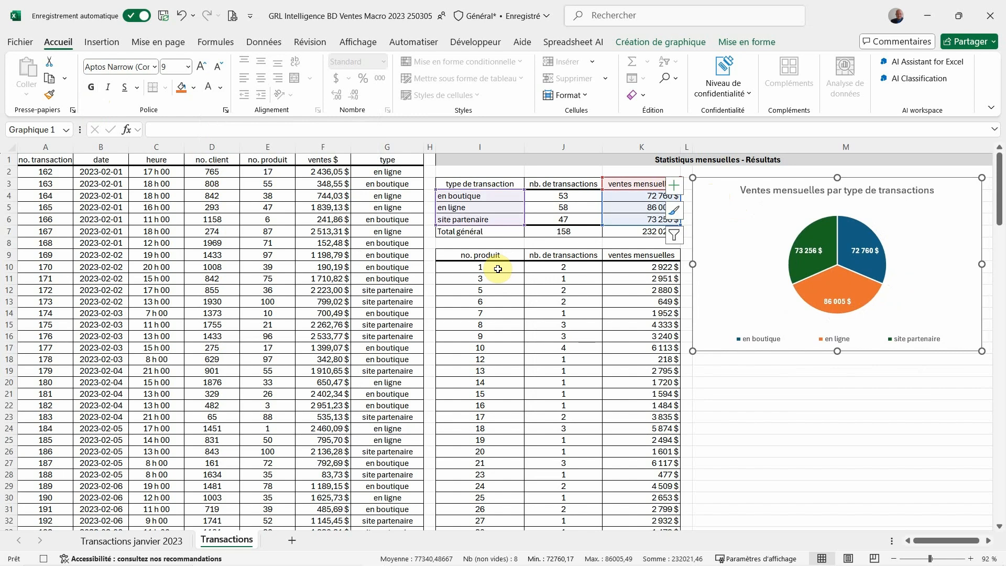
Insert a line chart from the daily sales table's dates and amounts in I112:J140, leaving out the blank and total rows
{"action": "key", "text": "Escape"}
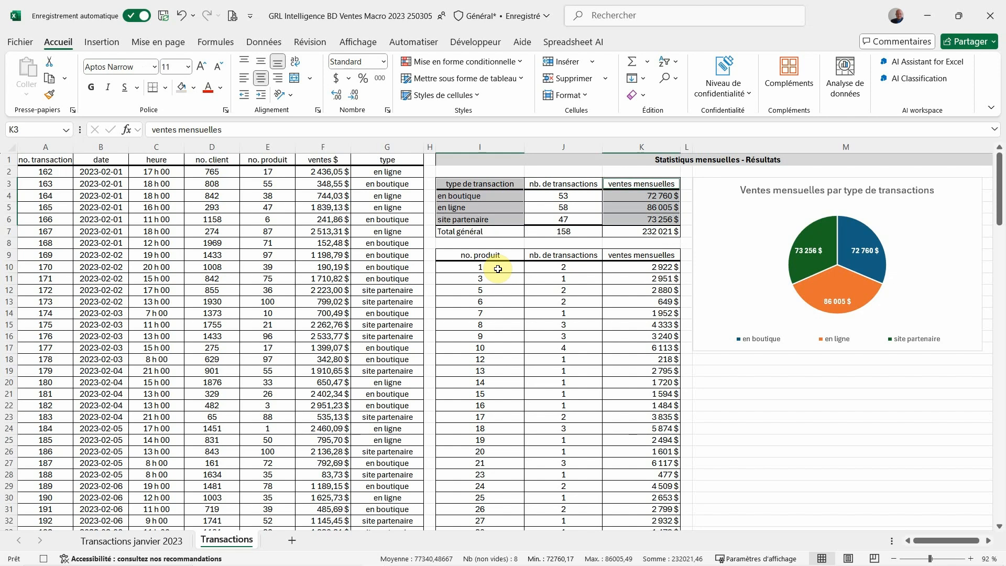
{"action": "scroll", "coordinate": [498, 269], "scroll_direction": "down", "scroll_amount": 20}
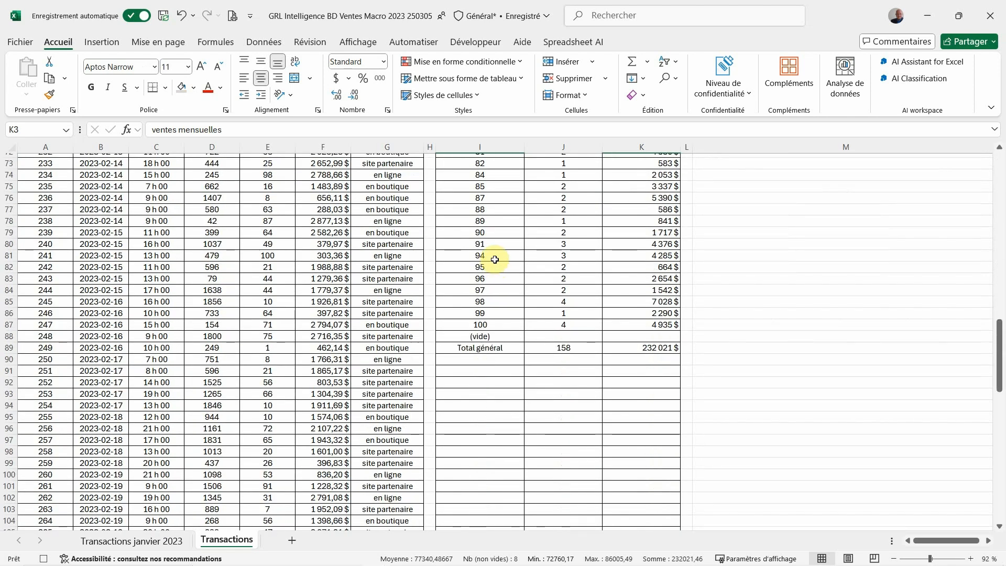
{"action": "scroll", "coordinate": [494, 259], "scroll_direction": "down", "scroll_amount": 8}
{"action": "left_click_drag", "start_coordinate": [477, 336], "coordinate": [551, 513]}
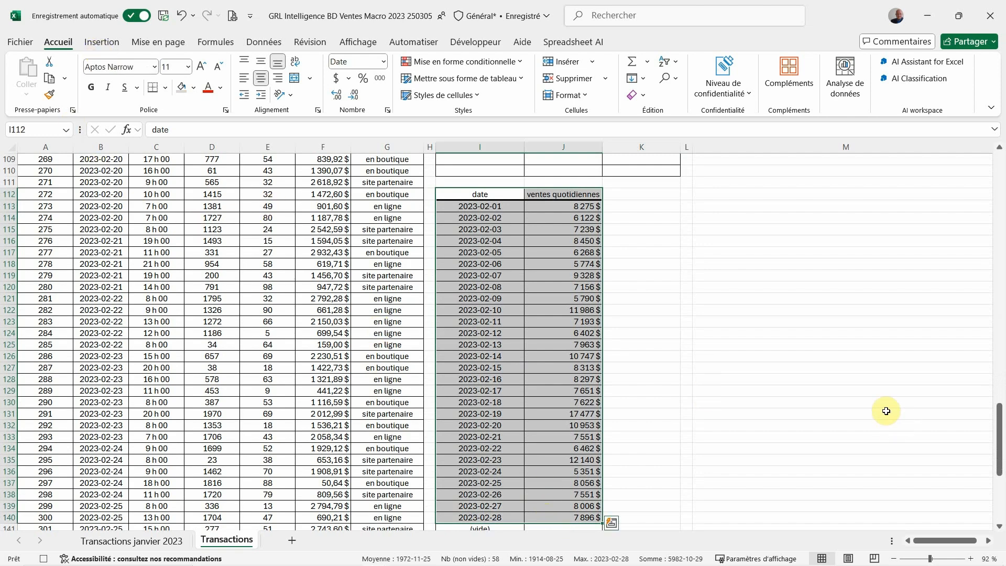
{"action": "scroll", "coordinate": [885, 411], "scroll_direction": "up", "scroll_amount": 20}
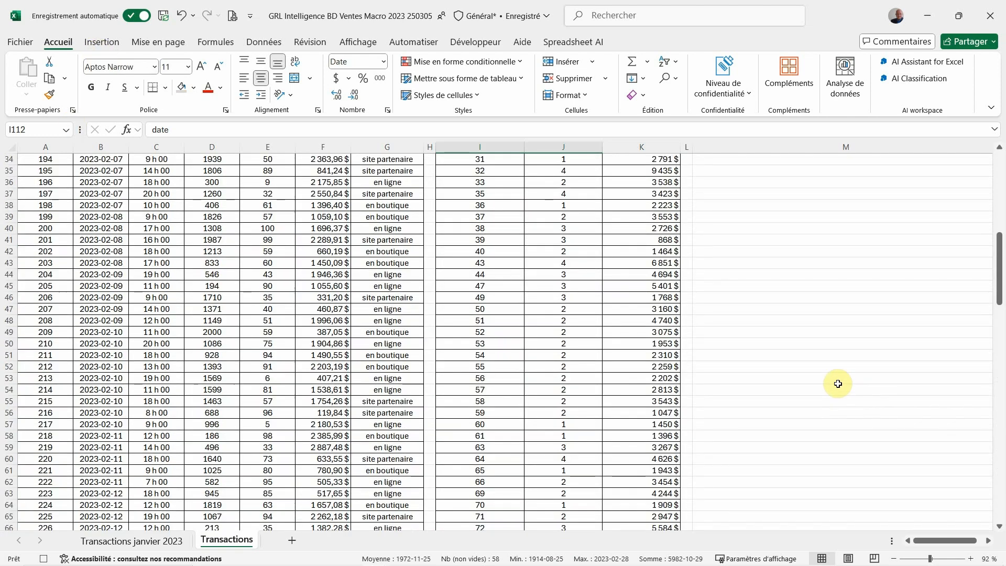
{"action": "scroll", "coordinate": [838, 384], "scroll_direction": "up", "scroll_amount": 11}
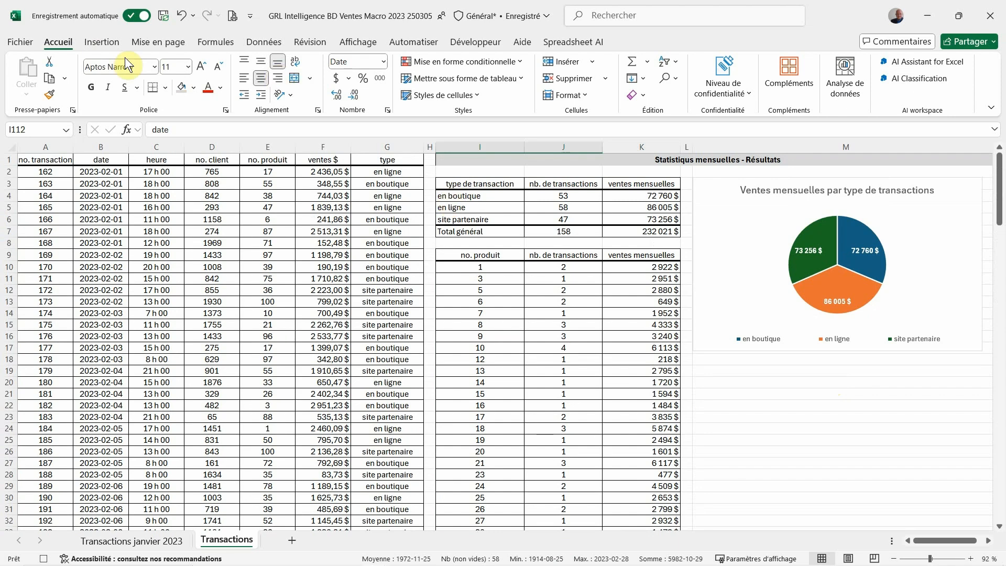
{"action": "left_click", "coordinate": [101, 42]}
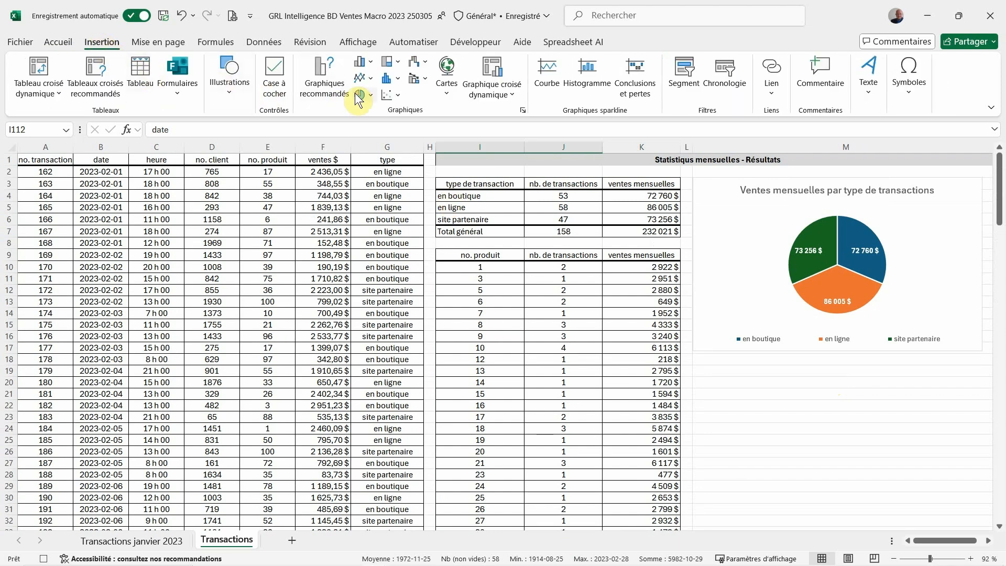
{"action": "left_click", "coordinate": [371, 80]}
{"action": "left_click", "coordinate": [369, 111]}
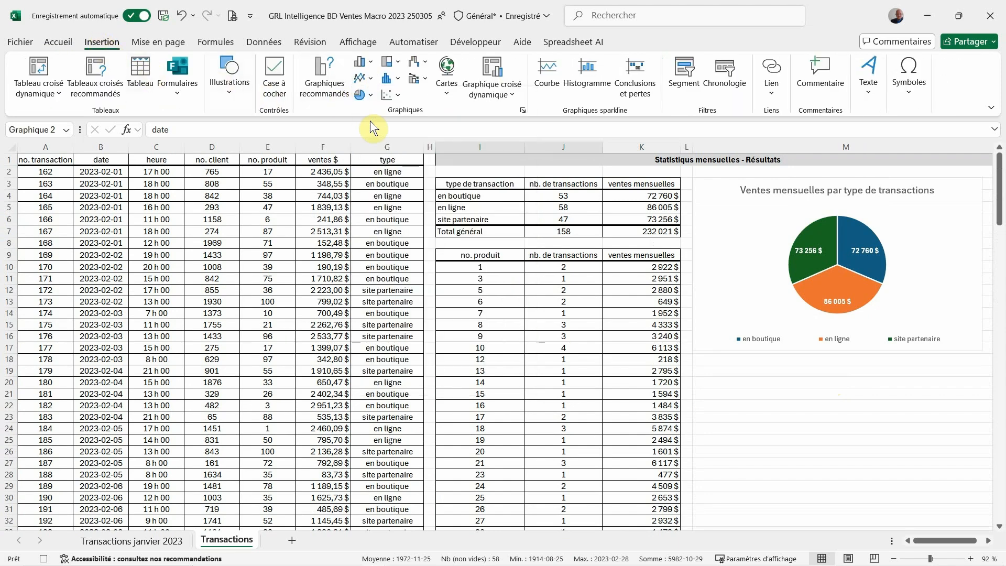
Capitalize the line chart's title so it reads "Ventes quotidiennes"
{"action": "left_click", "coordinate": [461, 267]}
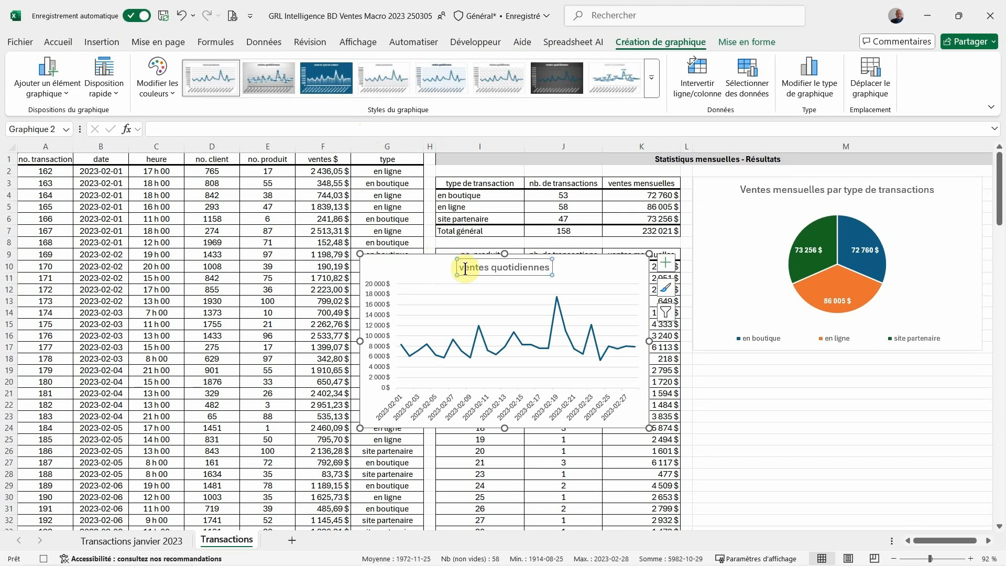
{"action": "double_click", "coordinate": [461, 268]}
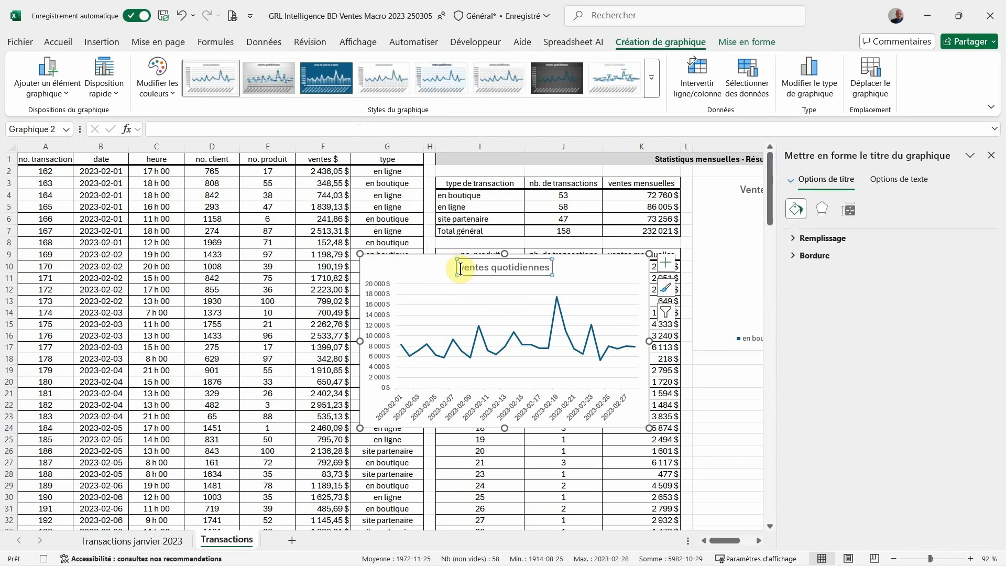
{"action": "key", "text": "Delete"}
{"action": "type", "text": "V"}
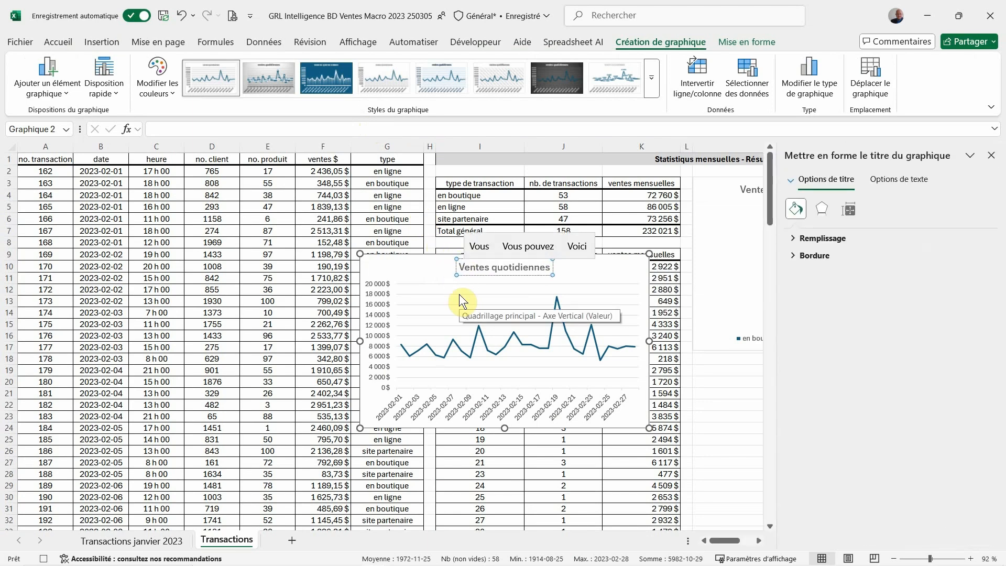
Rotate the date labels on the line chart's horizontal axis by 270° and close the axis formatting options
{"action": "left_click", "coordinate": [384, 295]}
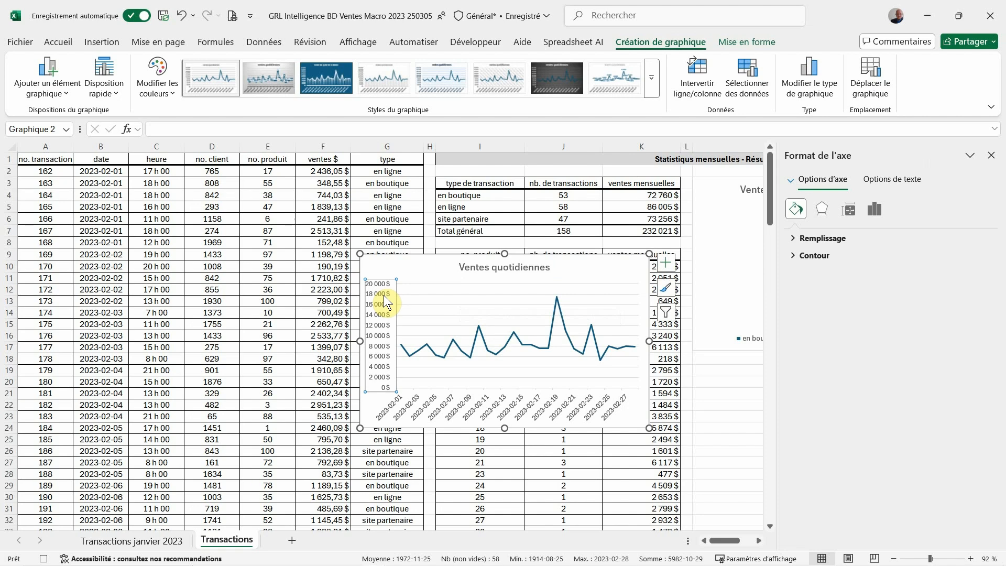
{"action": "left_click", "coordinate": [460, 404]}
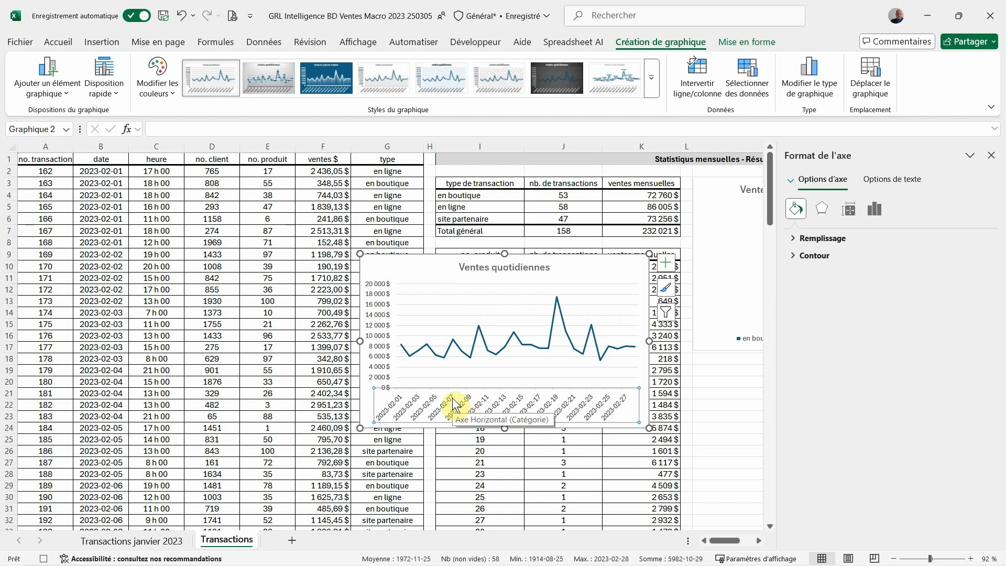
{"action": "right_click", "coordinate": [467, 402]}
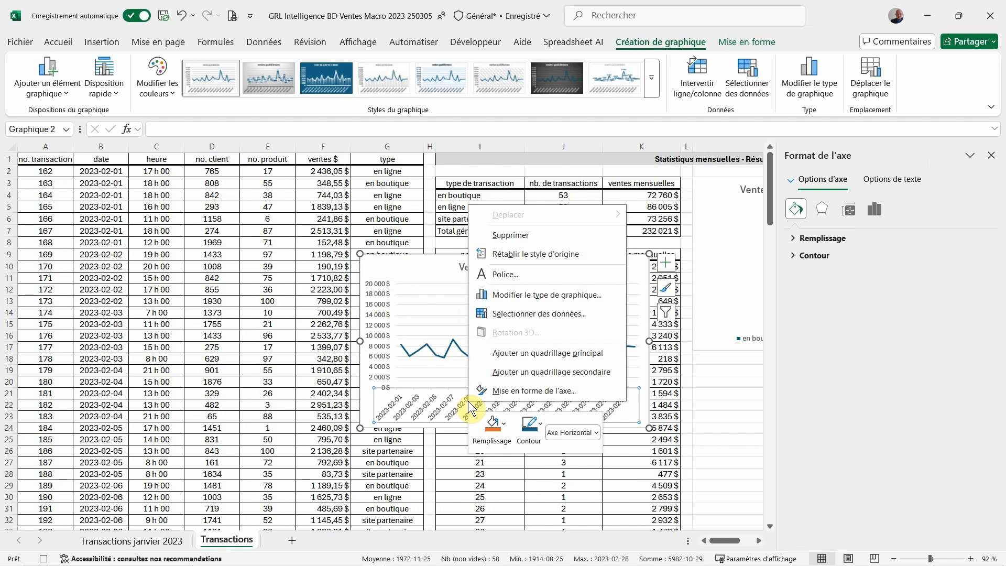
{"action": "left_click", "coordinate": [492, 392]}
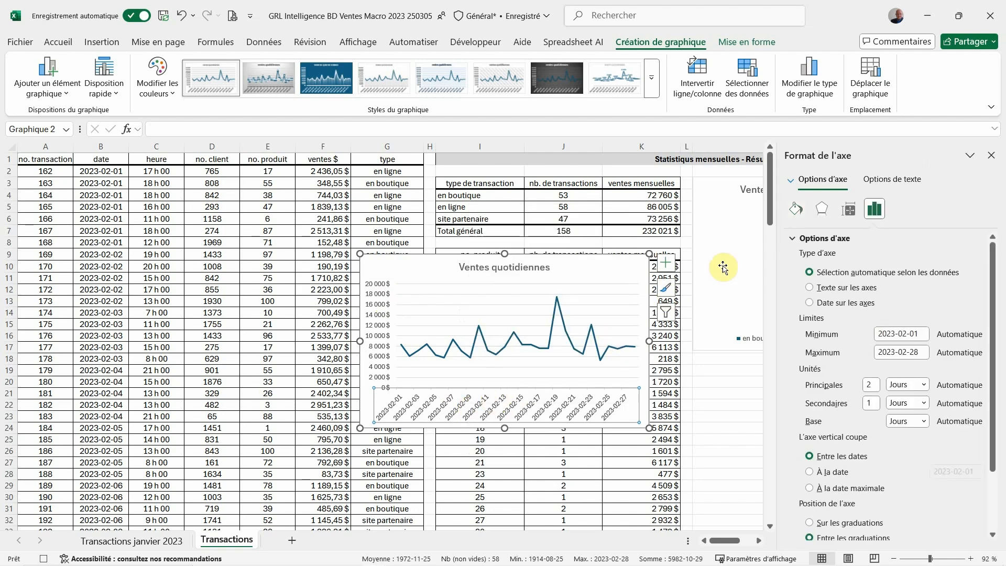
{"action": "left_click", "coordinate": [848, 211]}
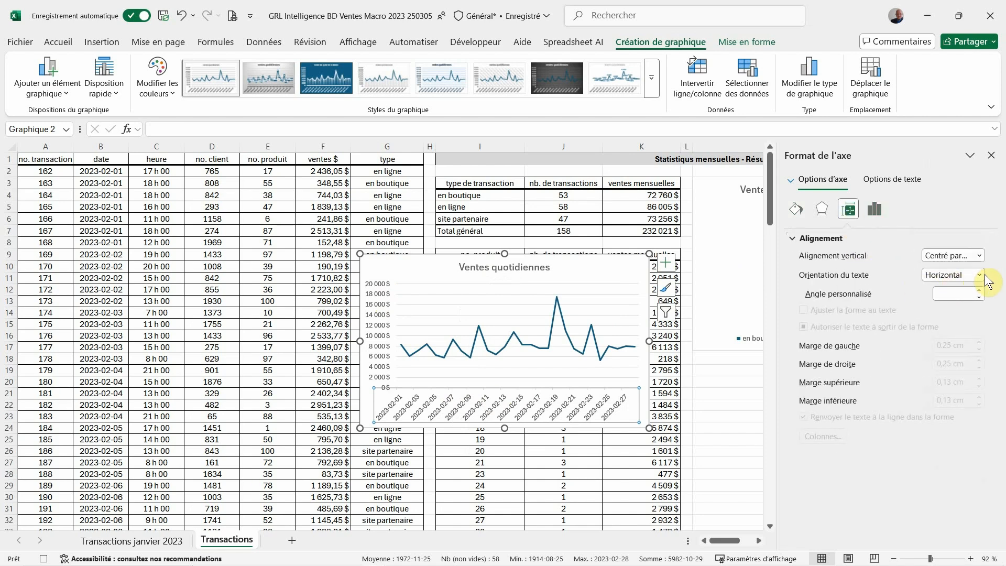
{"action": "left_click", "coordinate": [981, 275]}
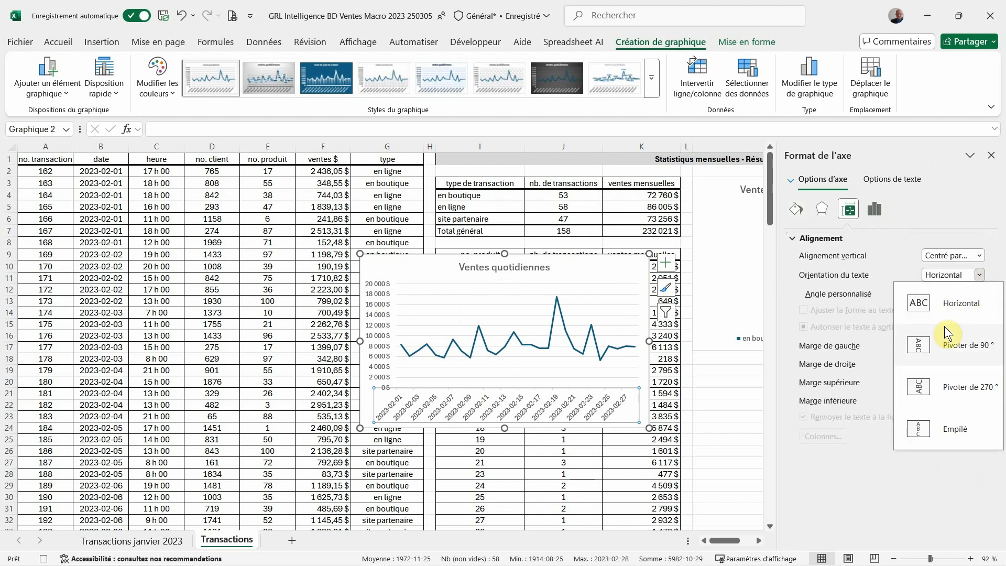
{"action": "left_click", "coordinate": [926, 388]}
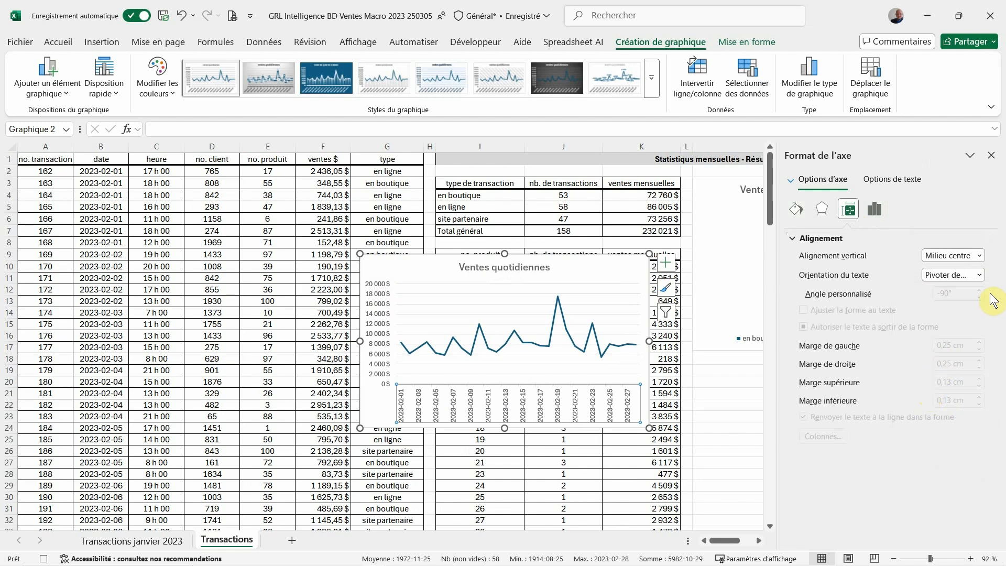
{"action": "left_click", "coordinate": [991, 156]}
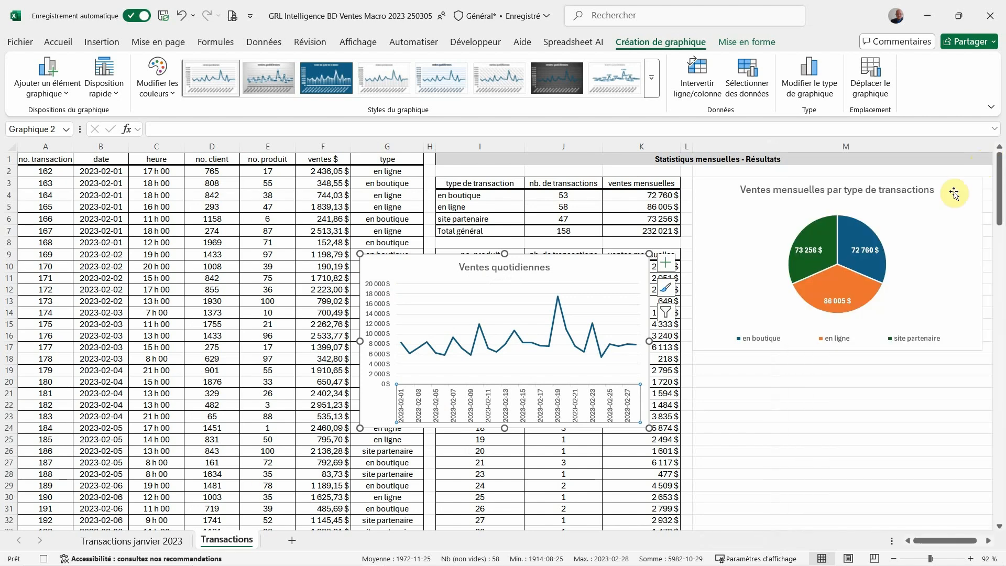
Move the daily sales line chart into column M directly below the pie chart, then deselect it
{"action": "left_click", "coordinate": [391, 268]}
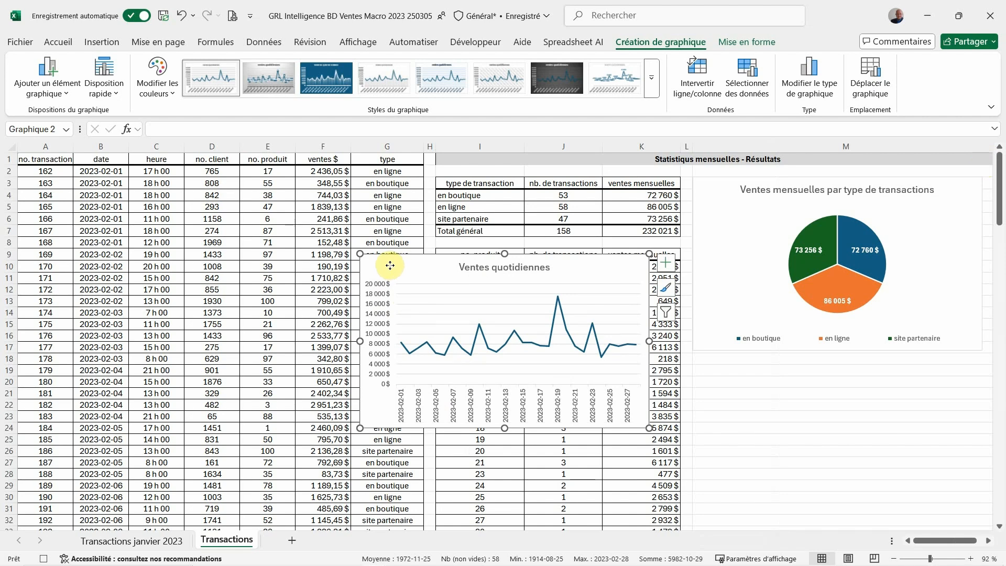
{"action": "left_click_drag", "start_coordinate": [391, 266], "coordinate": [722, 364]}
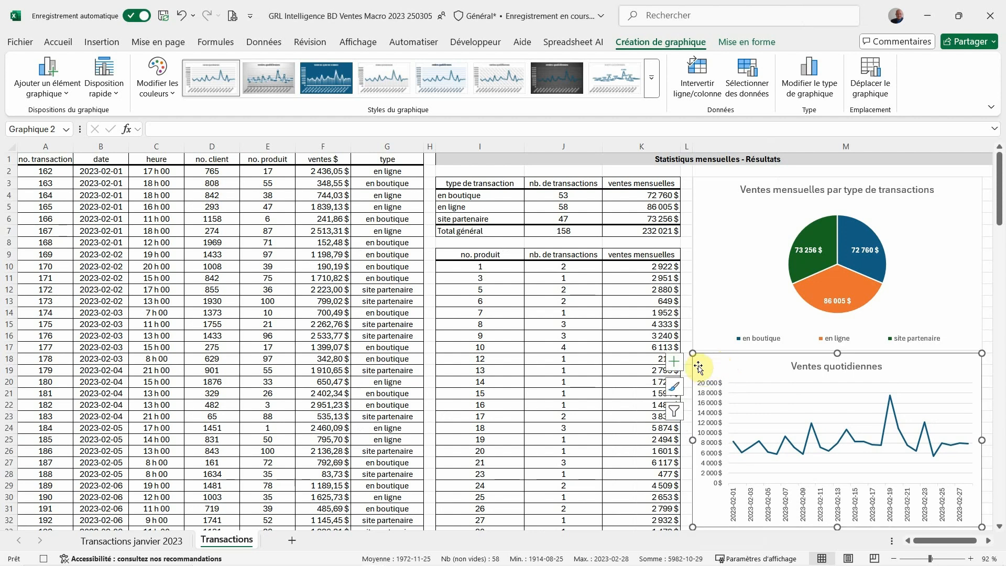
{"action": "key", "text": "Escape"}
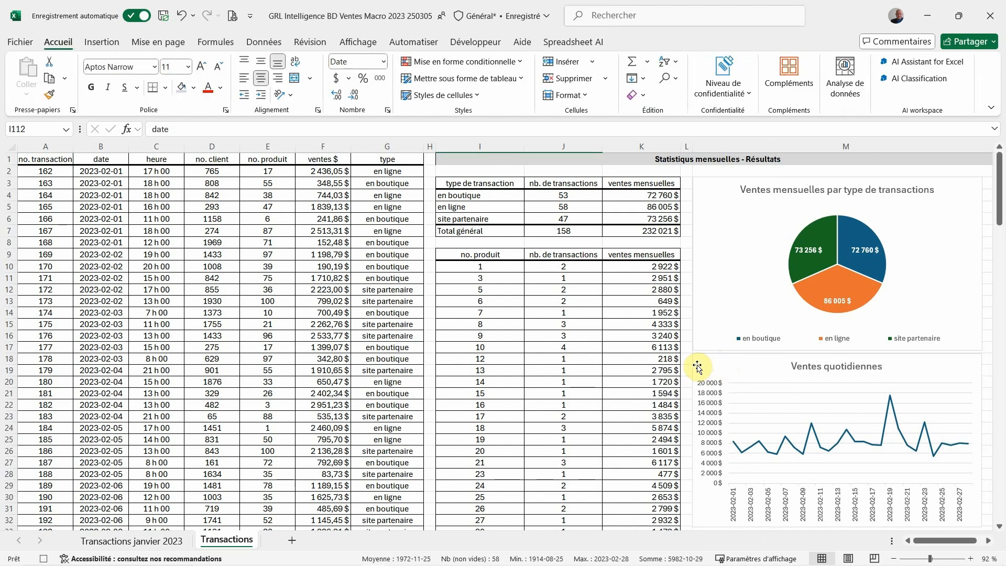
Select cell A1 and stop recording the macro
{"action": "left_click", "coordinate": [45, 158]}
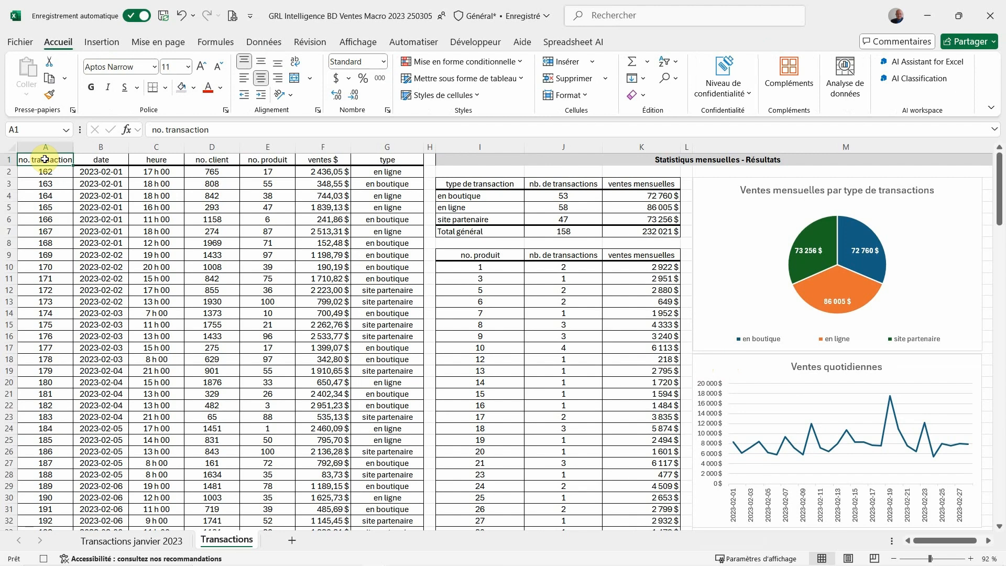
{"action": "left_click", "coordinate": [488, 42]}
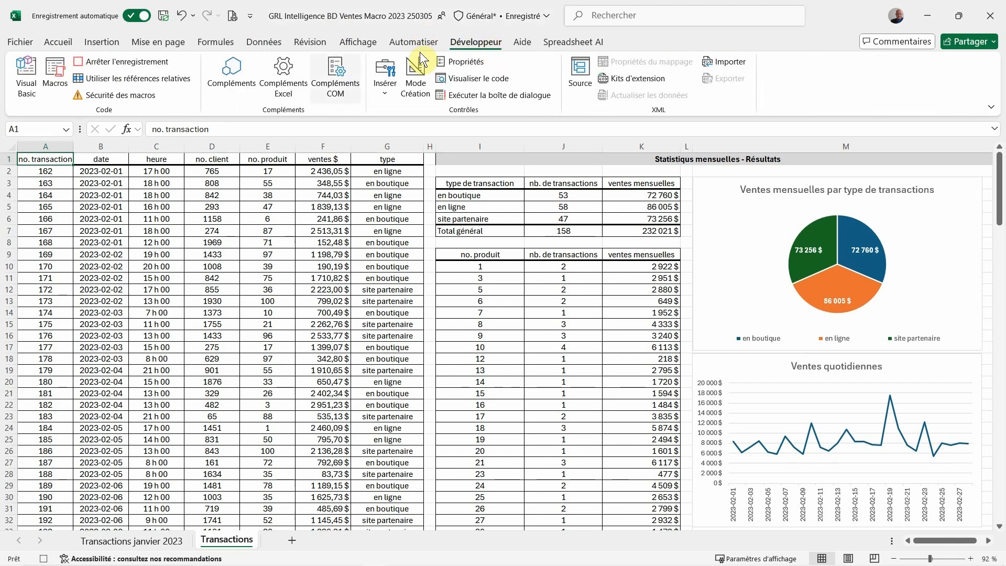
{"action": "left_click", "coordinate": [143, 60]}
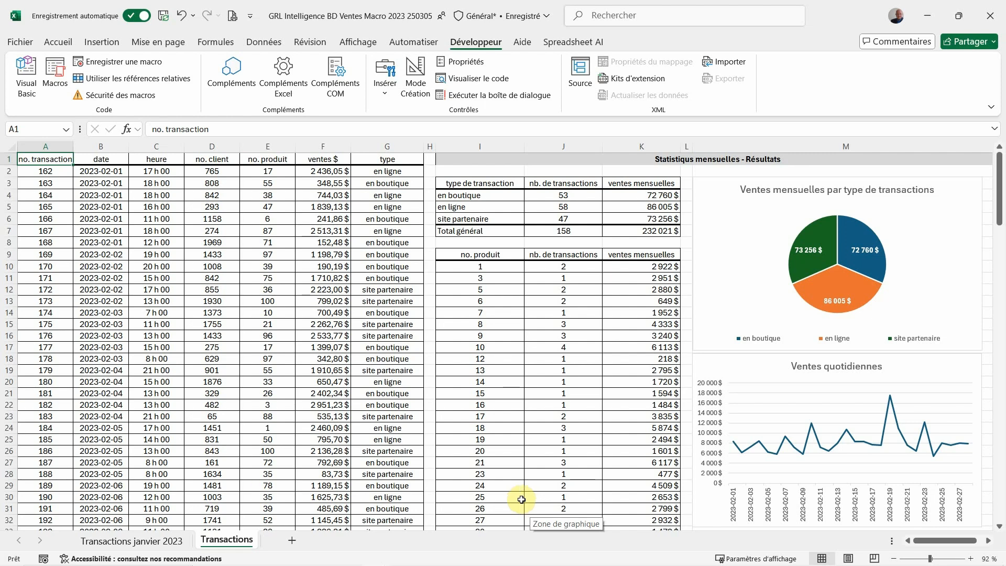
Rename the Transactions sheet as "Transactions février 2023"
{"action": "double_click", "coordinate": [247, 545]}
{"action": "key", "text": "Right"}
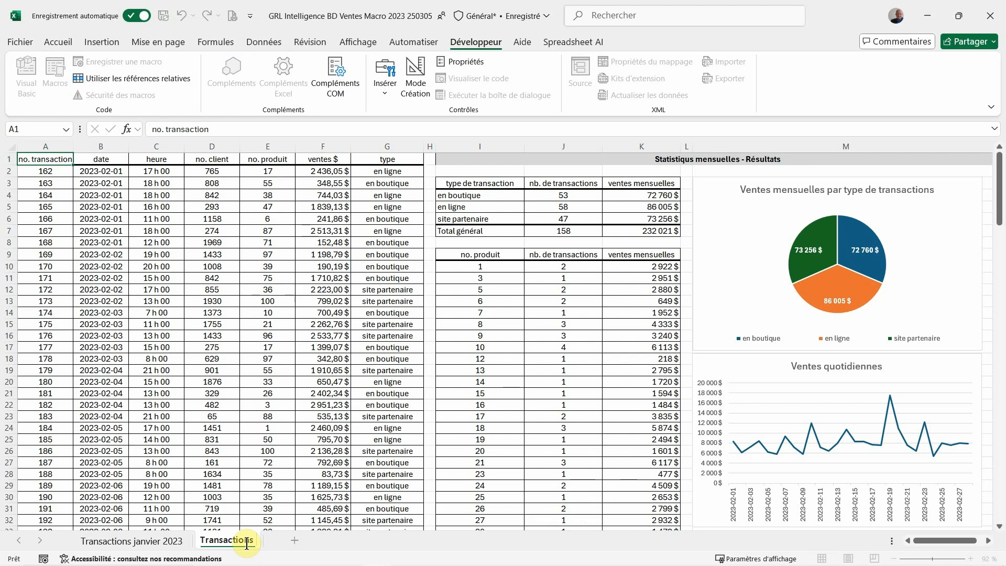
{"action": "type", "text": "février 2023"}
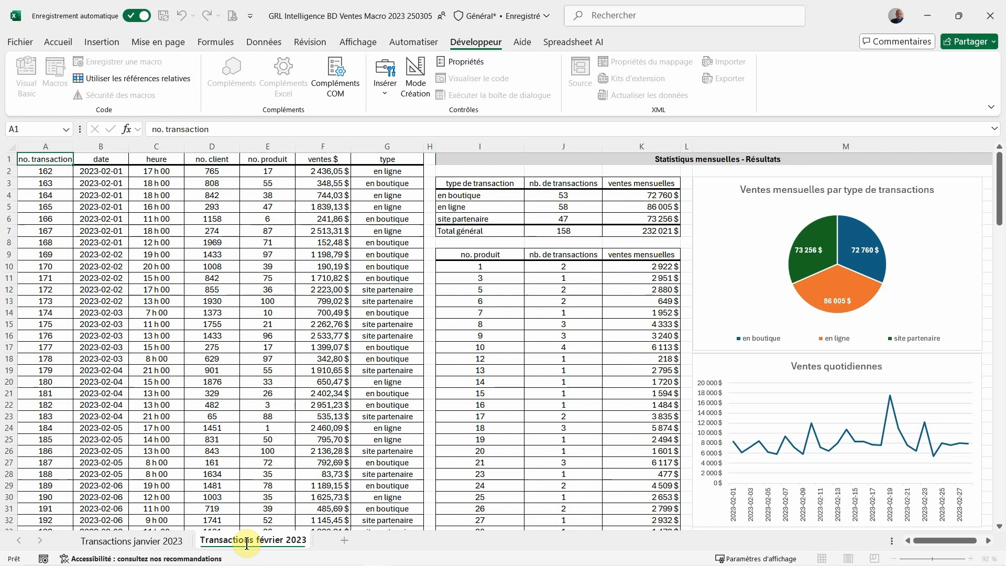
{"action": "key", "text": "Return"}
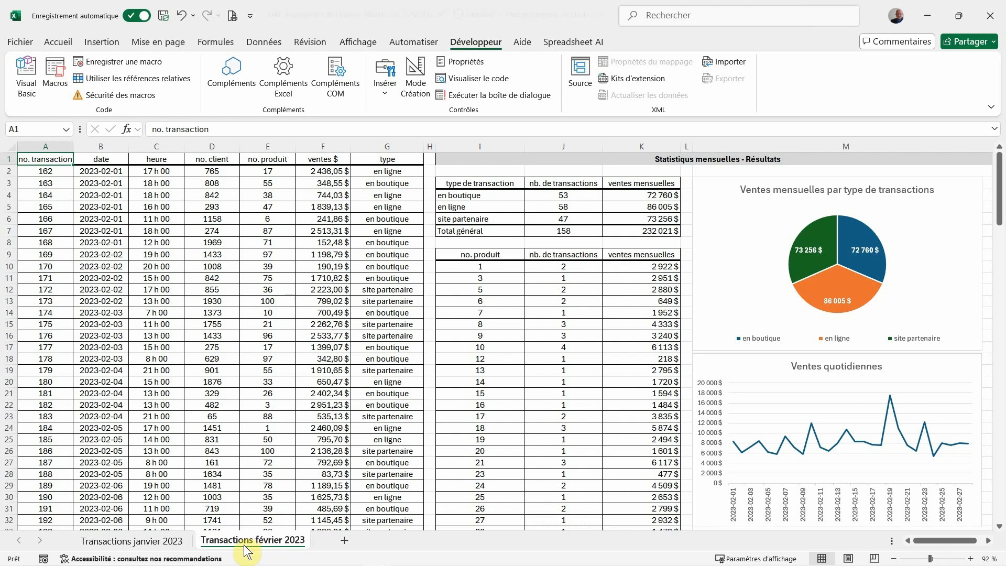
Compare the tables and charts on the January 2023 and February 2023 transaction sheets
{"action": "left_click", "coordinate": [169, 536]}
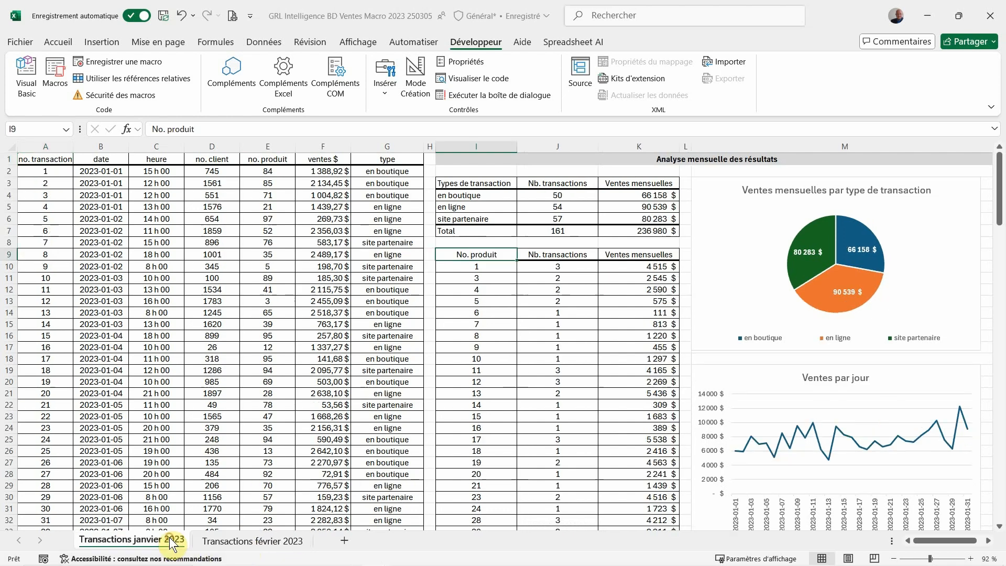
{"action": "left_click", "coordinate": [206, 545]}
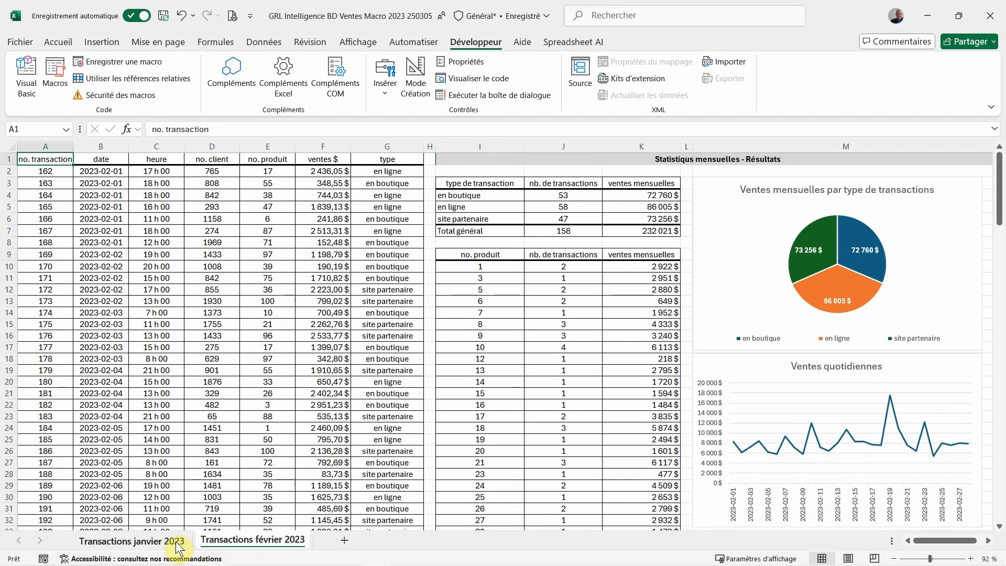
{"action": "left_click", "coordinate": [175, 545]}
{"action": "left_click", "coordinate": [211, 545]}
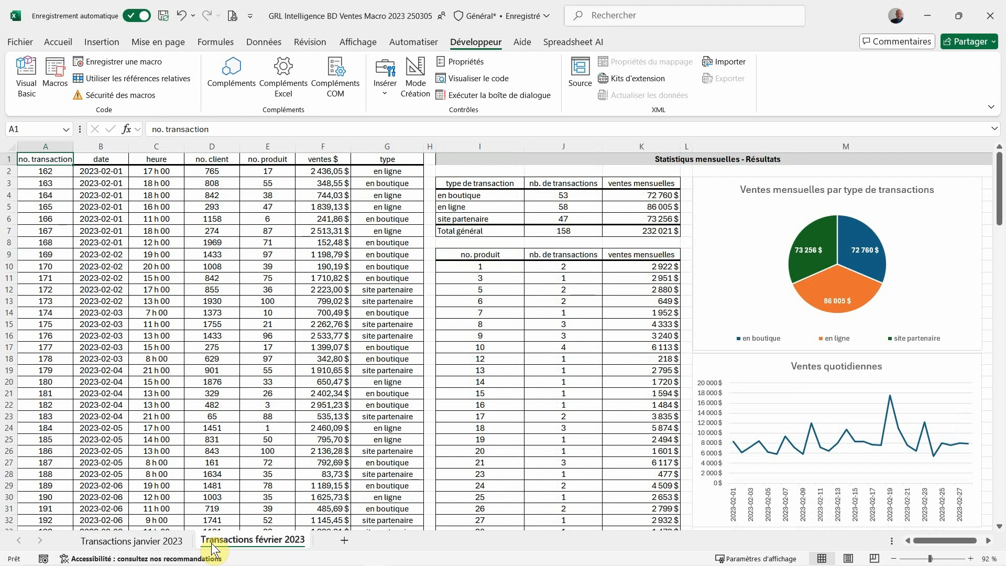
{"action": "left_click", "coordinate": [181, 545]}
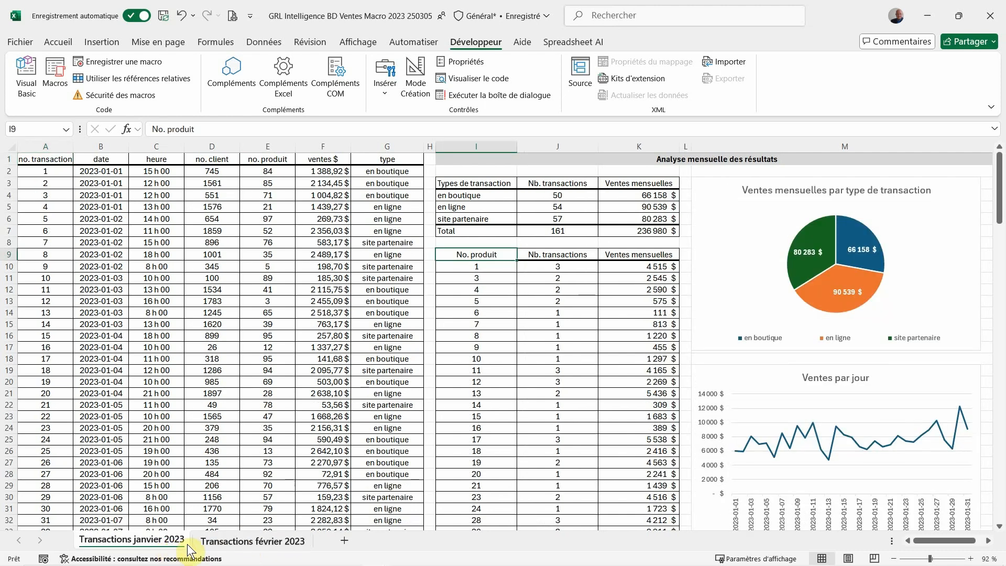
{"action": "left_click", "coordinate": [201, 543]}
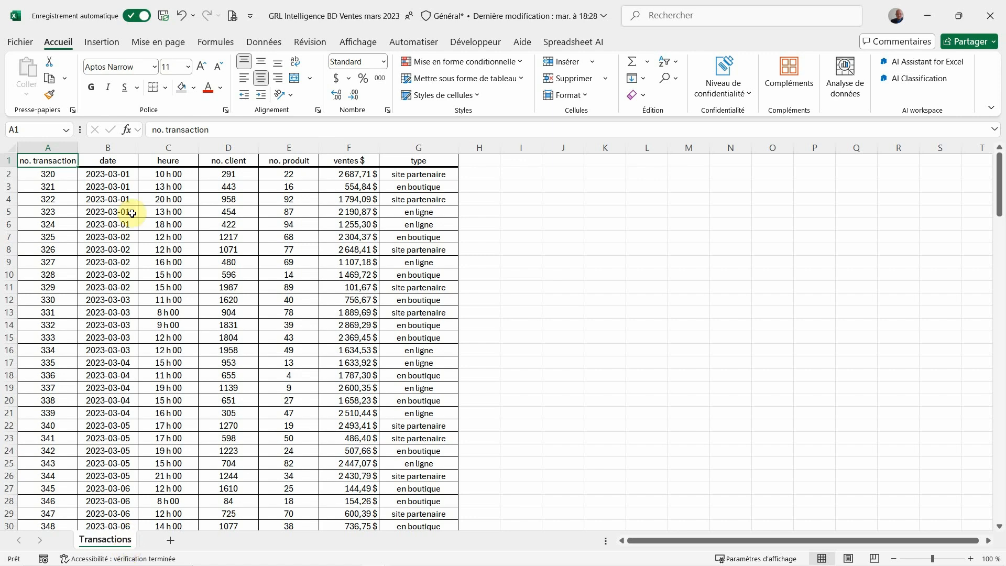
Copy the March 2023 Transactions sheet to the end of the workbook GRL Intelligence BD Ventes Macro 2023 250305.xlsm, keeping the original
{"action": "left_click", "coordinate": [109, 145]}
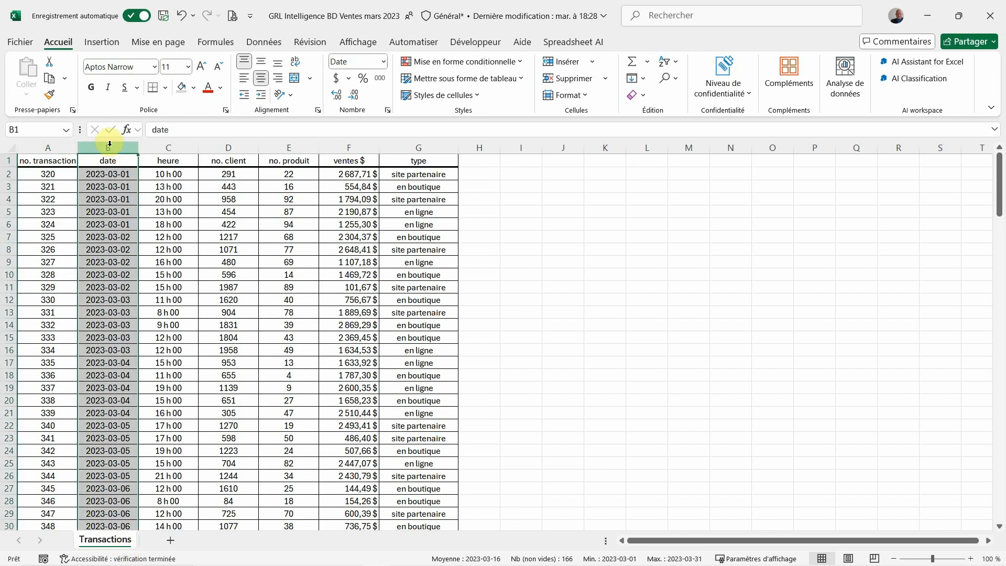
{"action": "left_click", "coordinate": [67, 161]}
{"action": "right_click", "coordinate": [94, 542]}
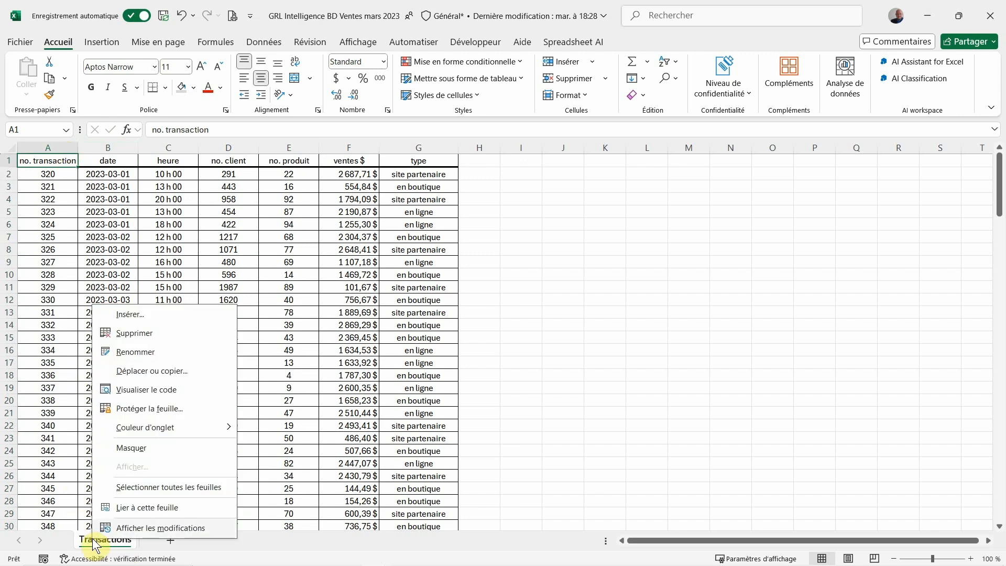
{"action": "left_click", "coordinate": [174, 372]}
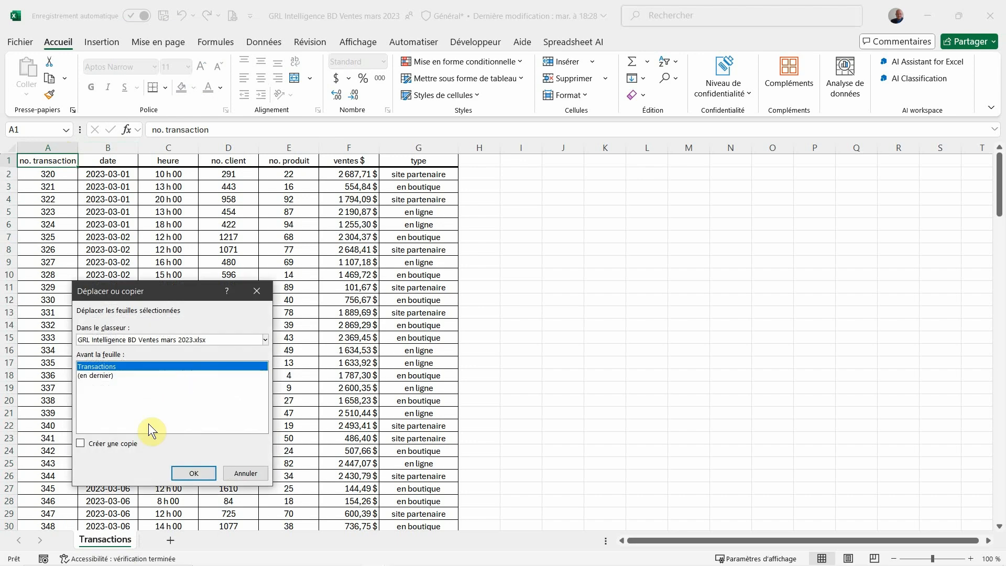
{"action": "left_click", "coordinate": [118, 443]}
{"action": "left_click", "coordinate": [172, 338]}
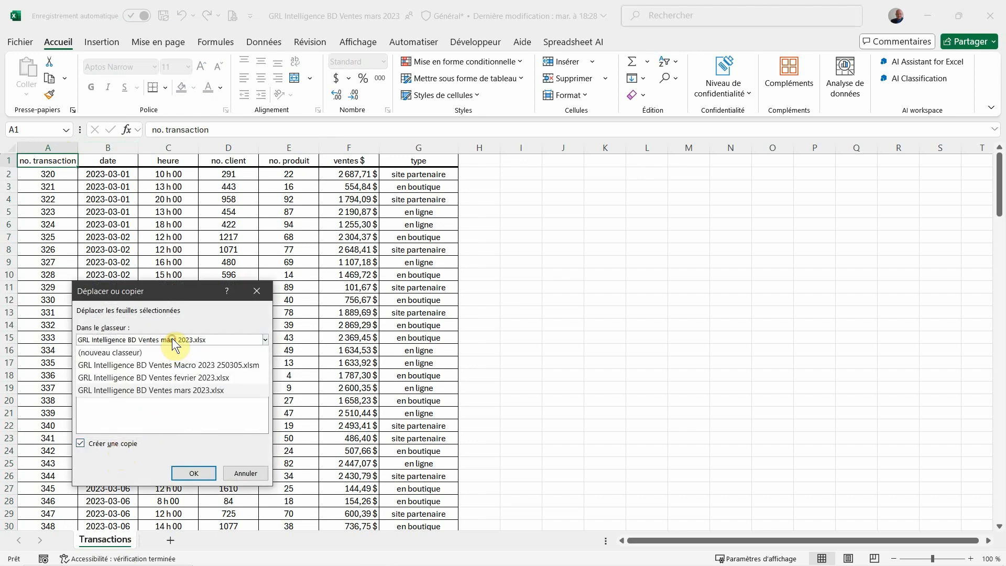
{"action": "left_click", "coordinate": [169, 365]}
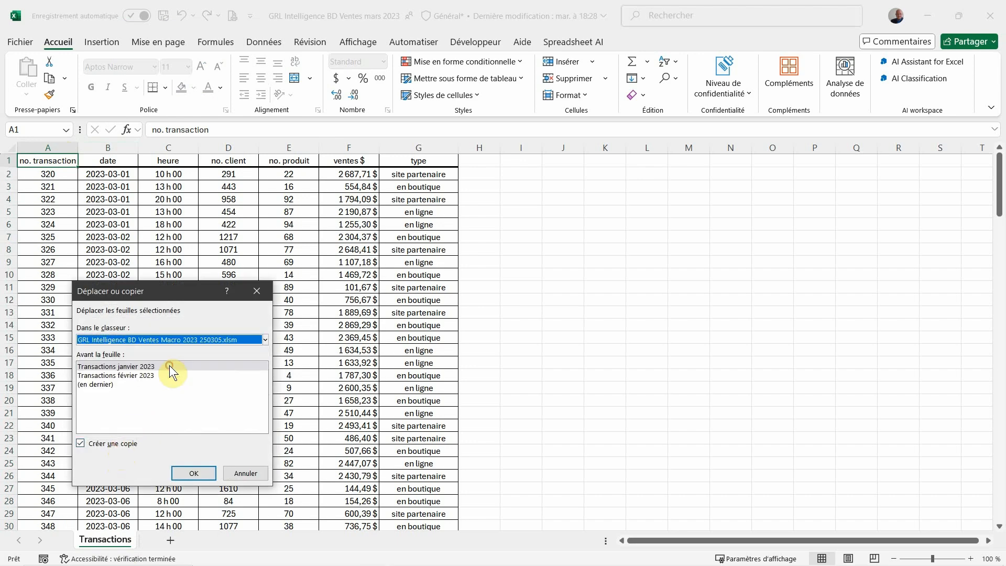
{"action": "left_click", "coordinate": [100, 384]}
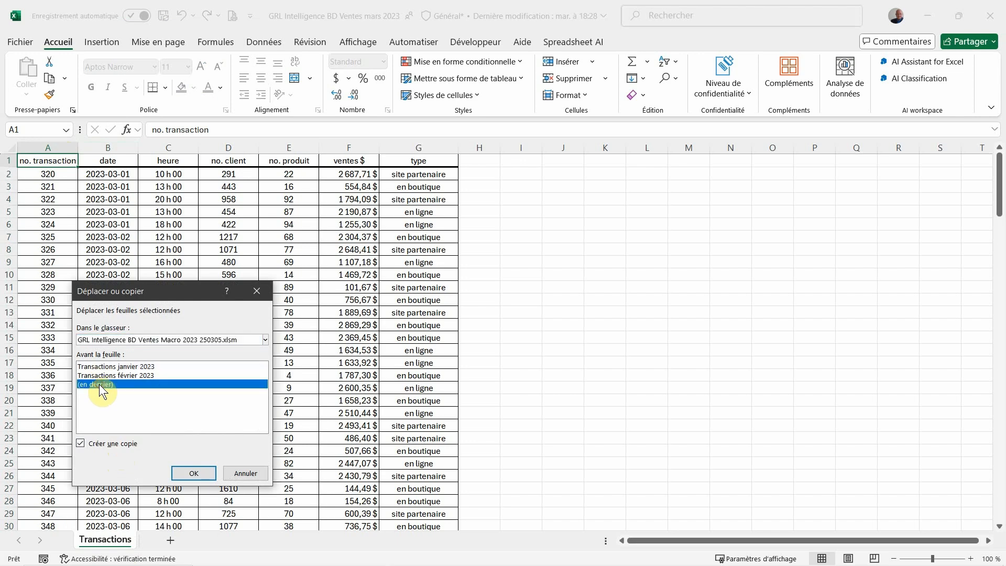
{"action": "left_click", "coordinate": [178, 472]}
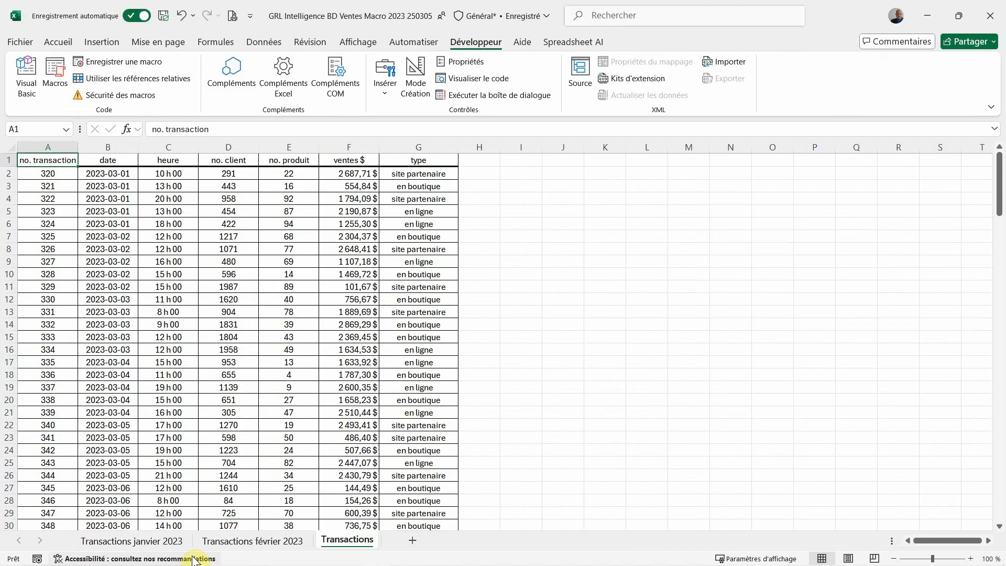
Run the StatistiquesMensuelles macro on the new Transactions sheet and move the pie and line charts into column M, clear of the tables
{"action": "left_click", "coordinate": [159, 541]}
{"action": "left_click", "coordinate": [225, 543]}
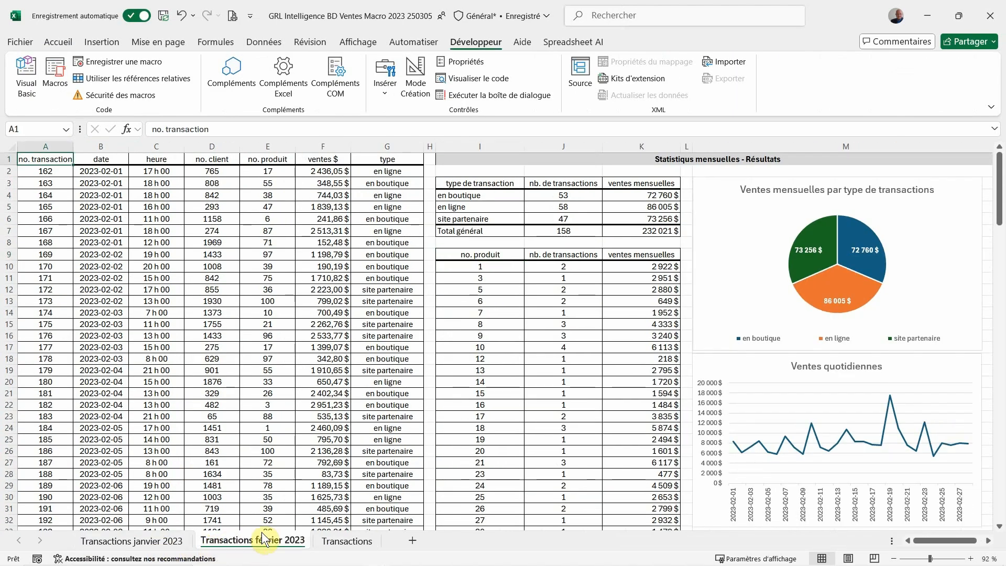
{"action": "left_click", "coordinate": [336, 542]}
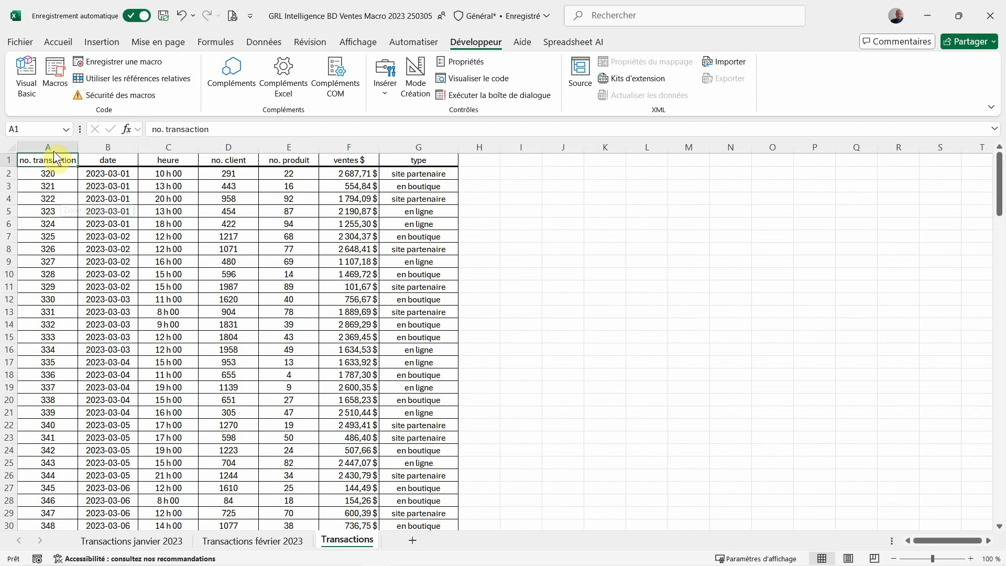
{"action": "left_click", "coordinate": [52, 76]}
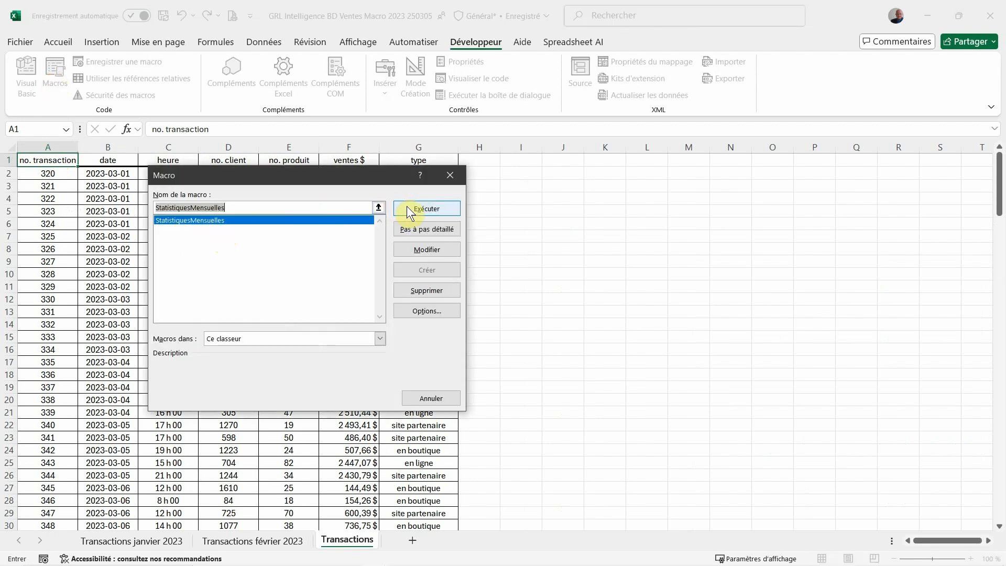
{"action": "left_click", "coordinate": [451, 399]}
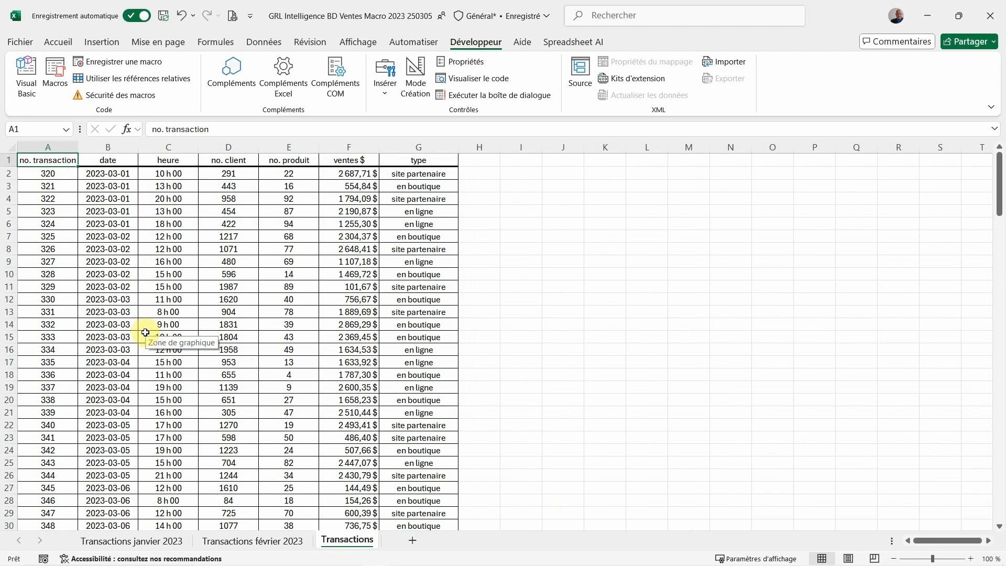
{"action": "key", "text": "ctrl+shift+m"}
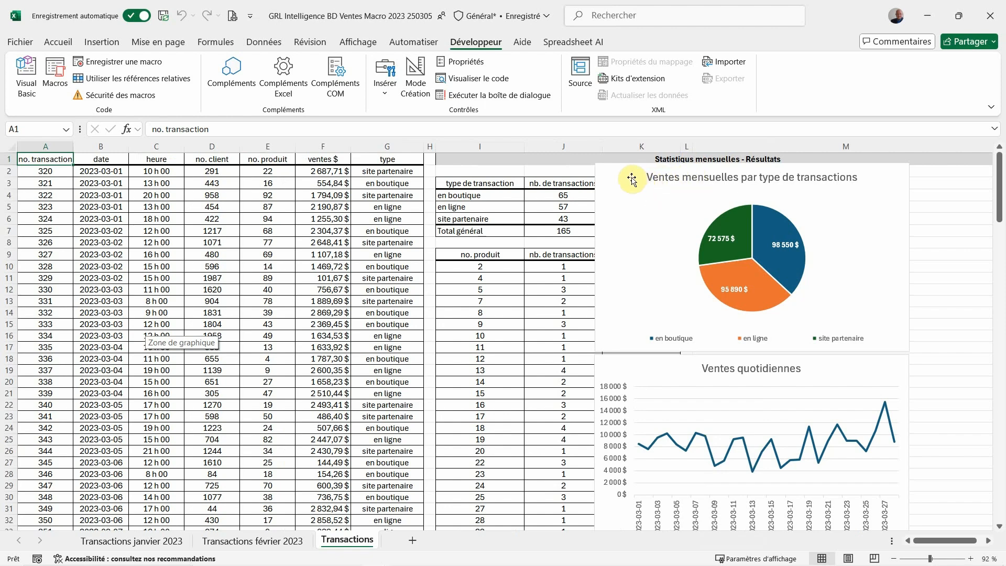
{"action": "left_click_drag", "start_coordinate": [632, 179], "coordinate": [728, 192]}
{"action": "left_click_drag", "start_coordinate": [642, 371], "coordinate": [740, 391]}
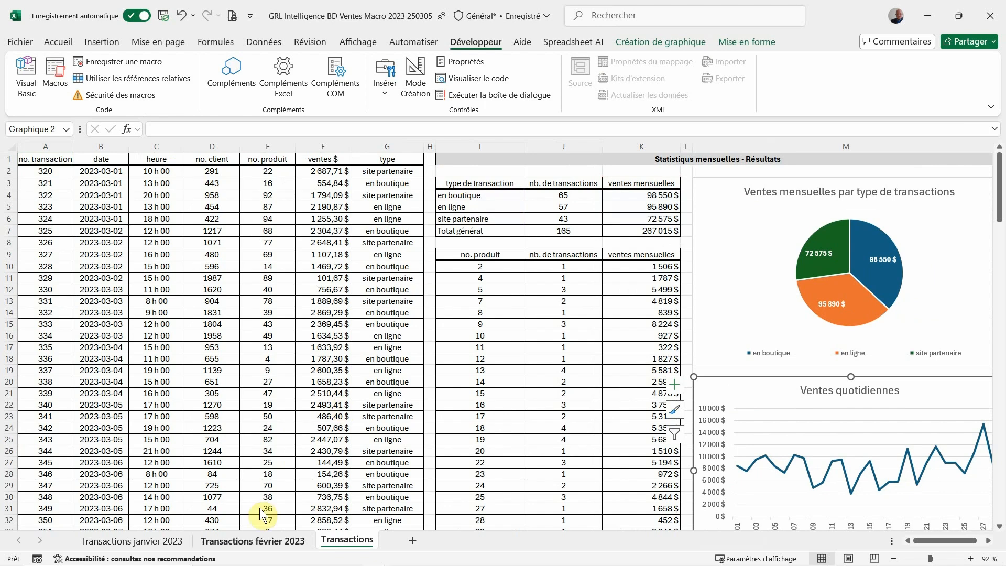
Rename the Transactions sheet as "Transactions mars 2023"
{"action": "double_click", "coordinate": [344, 539]}
{"action": "key", "text": "End"}
{"action": "type", "text": "m"}
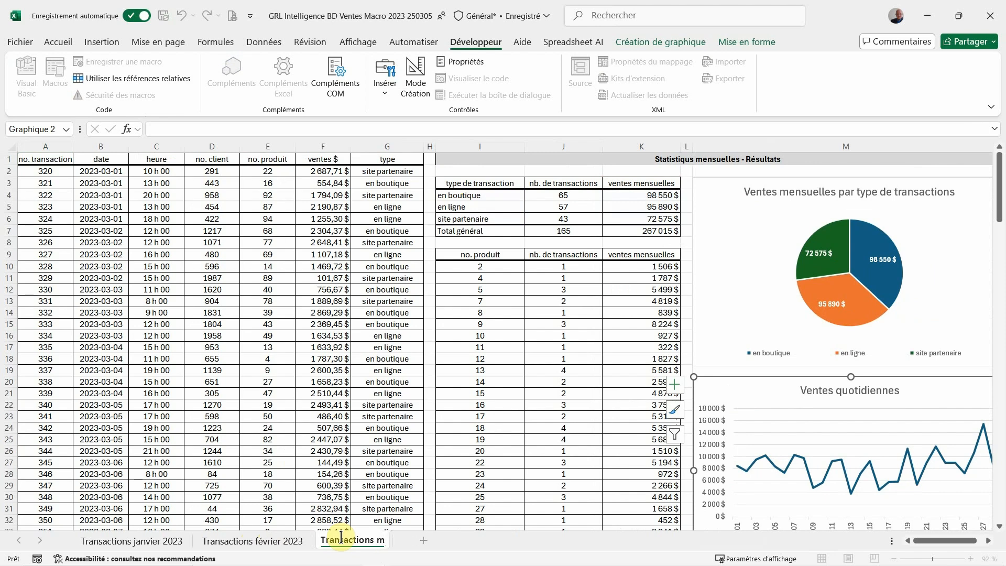
{"action": "type", "text": "ars 2023"}
{"action": "key", "text": "Return"}
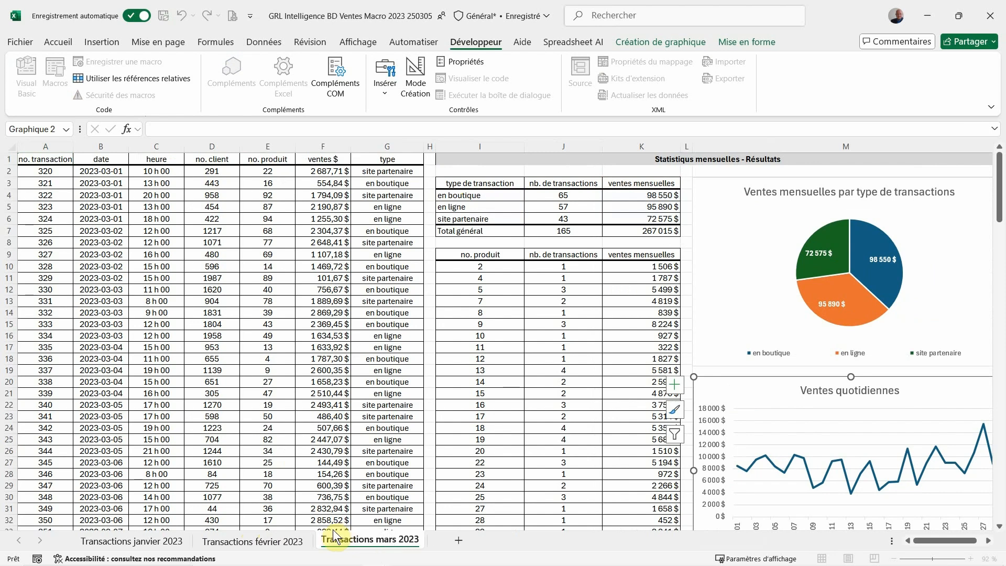
Compare the tables and charts across the January, February and March 2023 transaction sheets
{"action": "left_click", "coordinate": [287, 540]}
{"action": "left_click", "coordinate": [181, 542]}
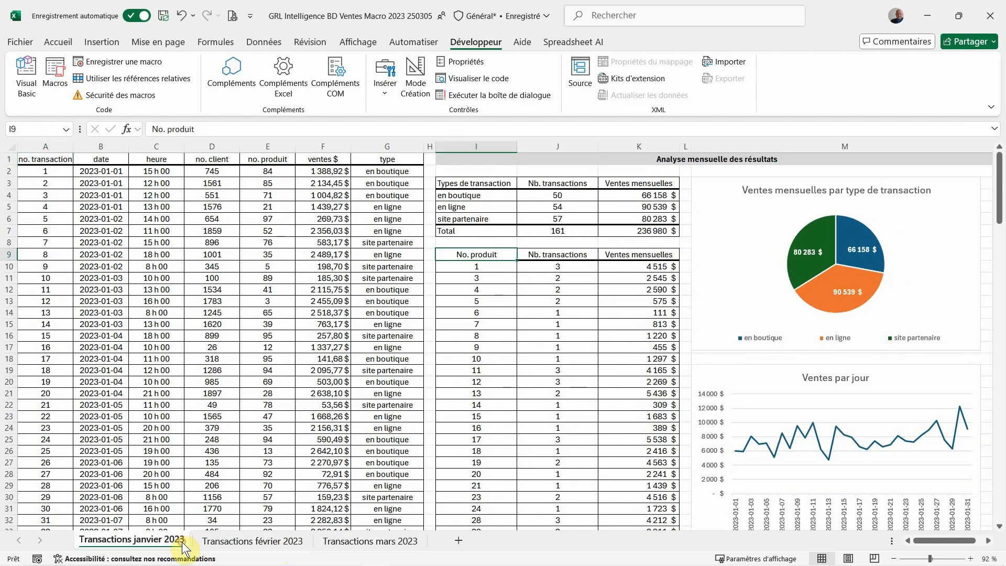
{"action": "left_click", "coordinate": [220, 542]}
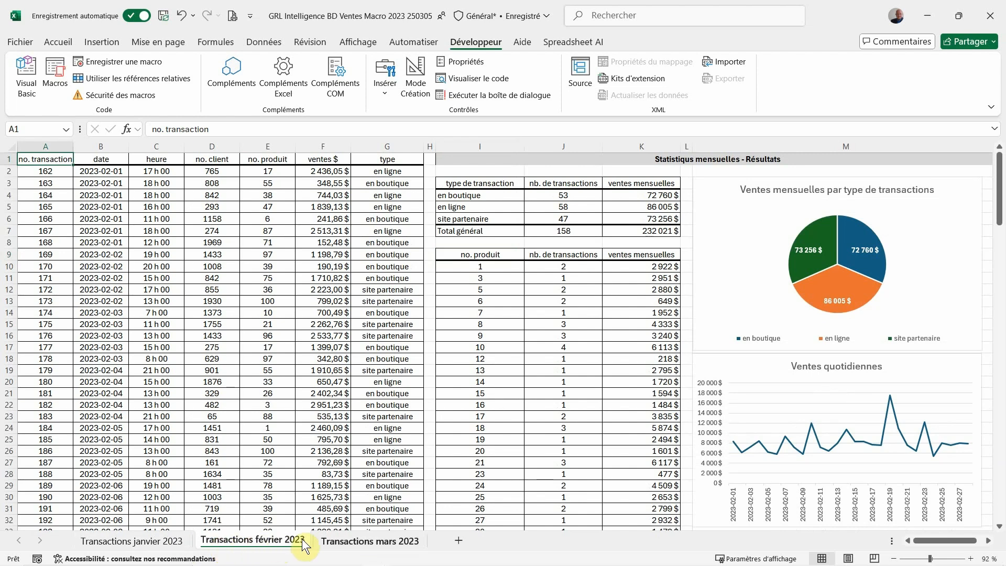
{"action": "left_click", "coordinate": [332, 535]}
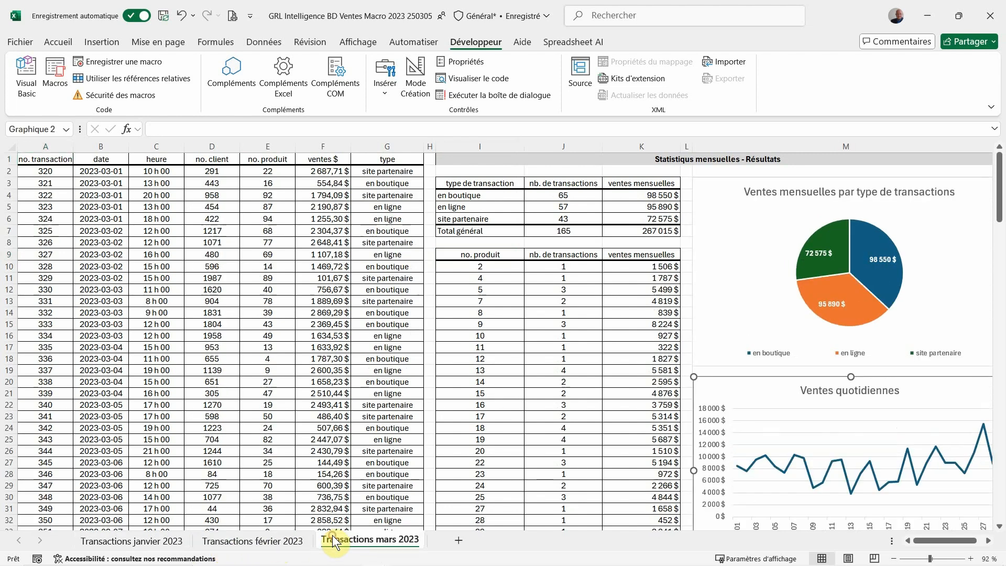
{"action": "left_click", "coordinate": [268, 542]}
{"action": "left_click", "coordinate": [161, 545]}
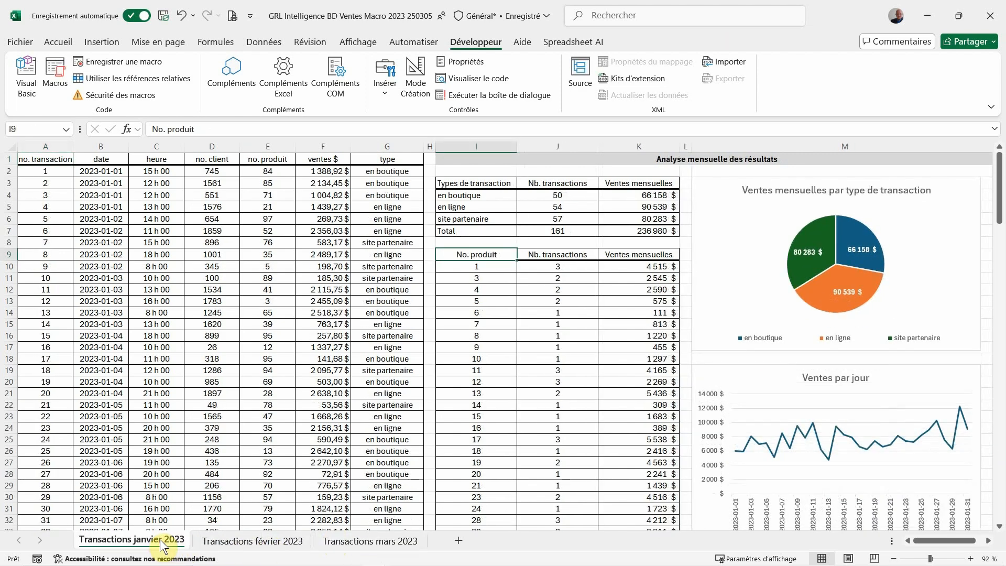
{"action": "left_click", "coordinate": [212, 541]}
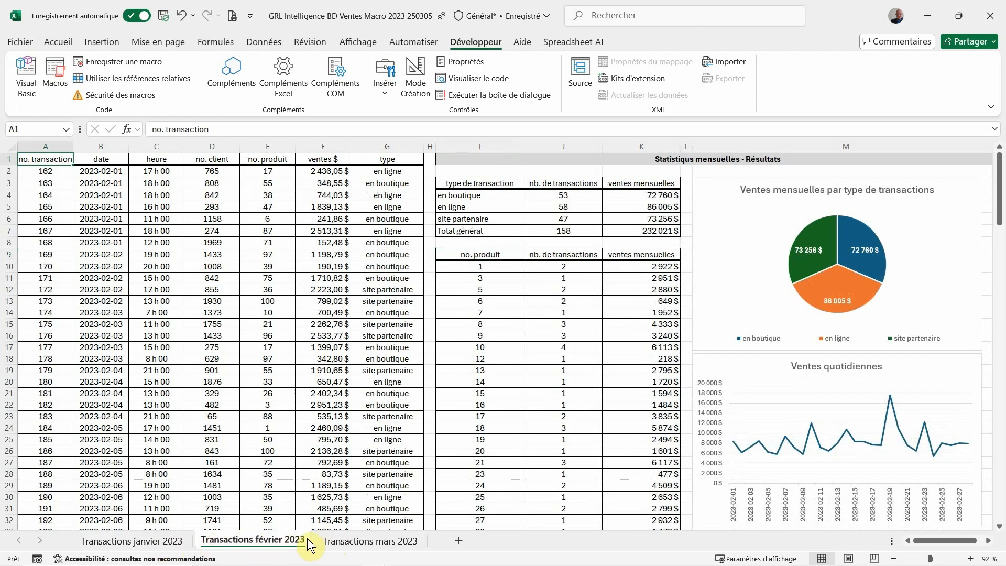
{"action": "left_click", "coordinate": [325, 540]}
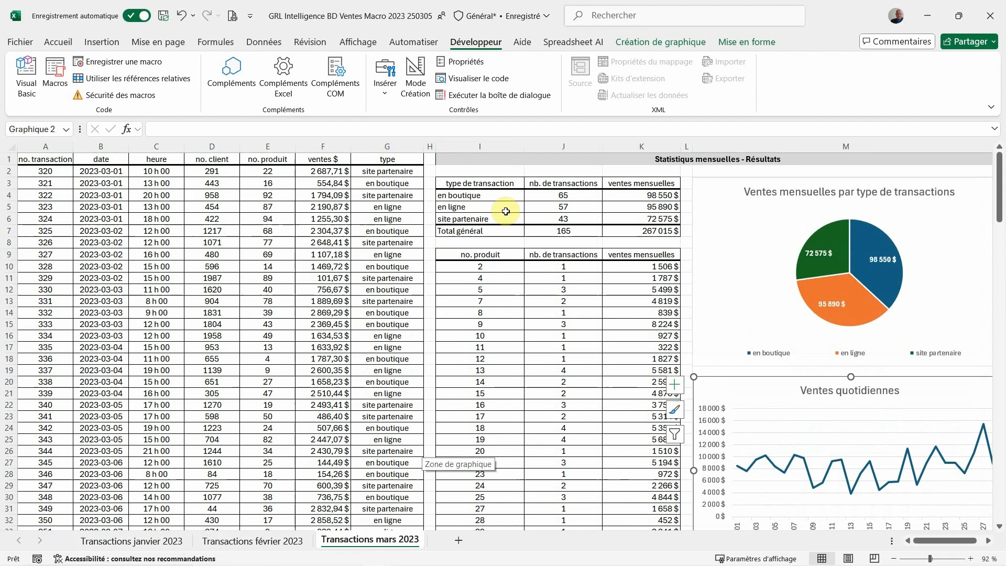
Review the product and daily sales tables down the March 2023 sheet, then return to cell A1
{"action": "left_click", "coordinate": [586, 297]}
{"action": "scroll", "coordinate": [586, 298], "scroll_direction": "down", "scroll_amount": 20}
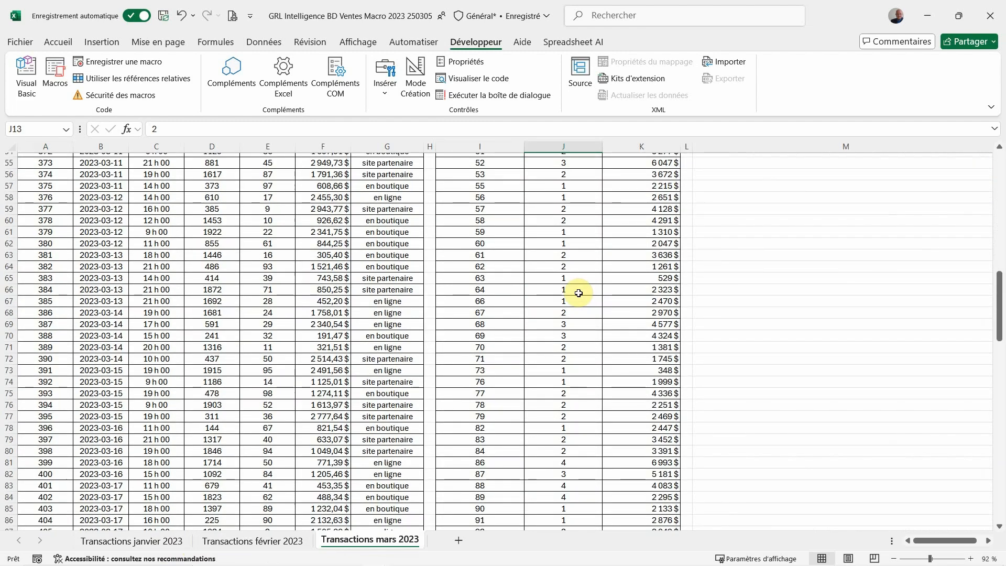
{"action": "scroll", "coordinate": [573, 294], "scroll_direction": "down", "scroll_amount": 11}
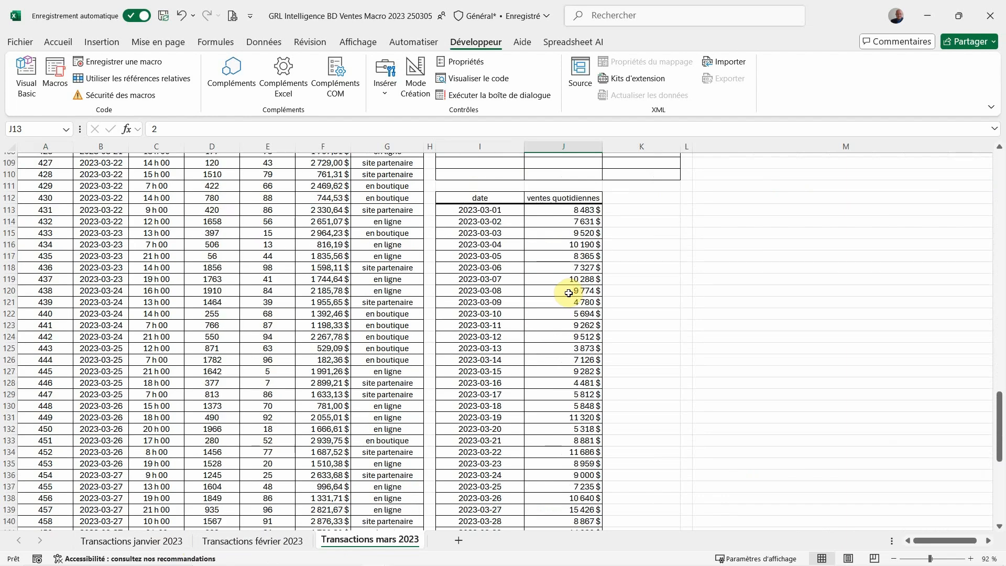
{"action": "scroll", "coordinate": [566, 293], "scroll_direction": "up", "scroll_amount": 5}
{"action": "scroll", "coordinate": [566, 294], "scroll_direction": "up", "scroll_amount": 5}
{"action": "key", "text": "ctrl+Home"}
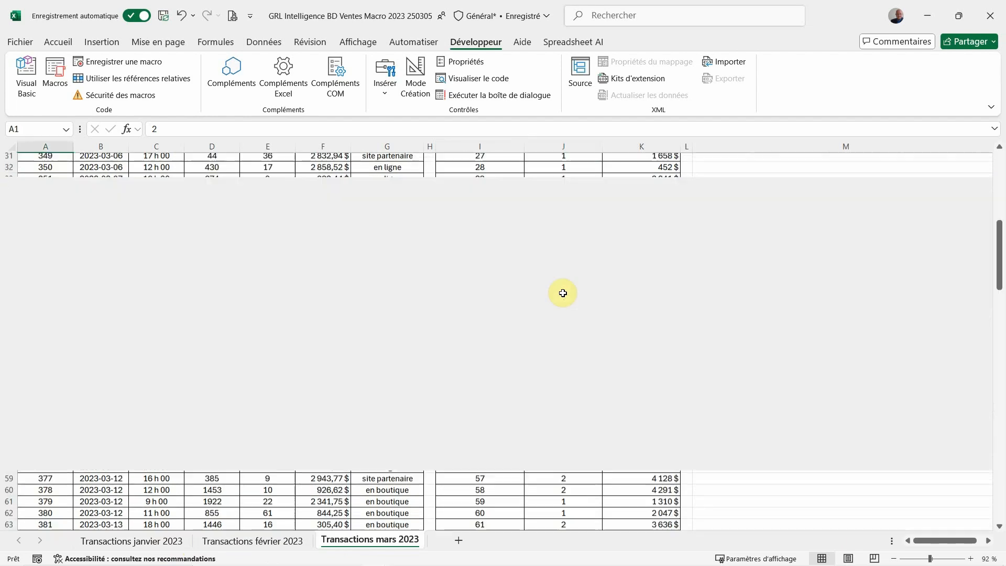